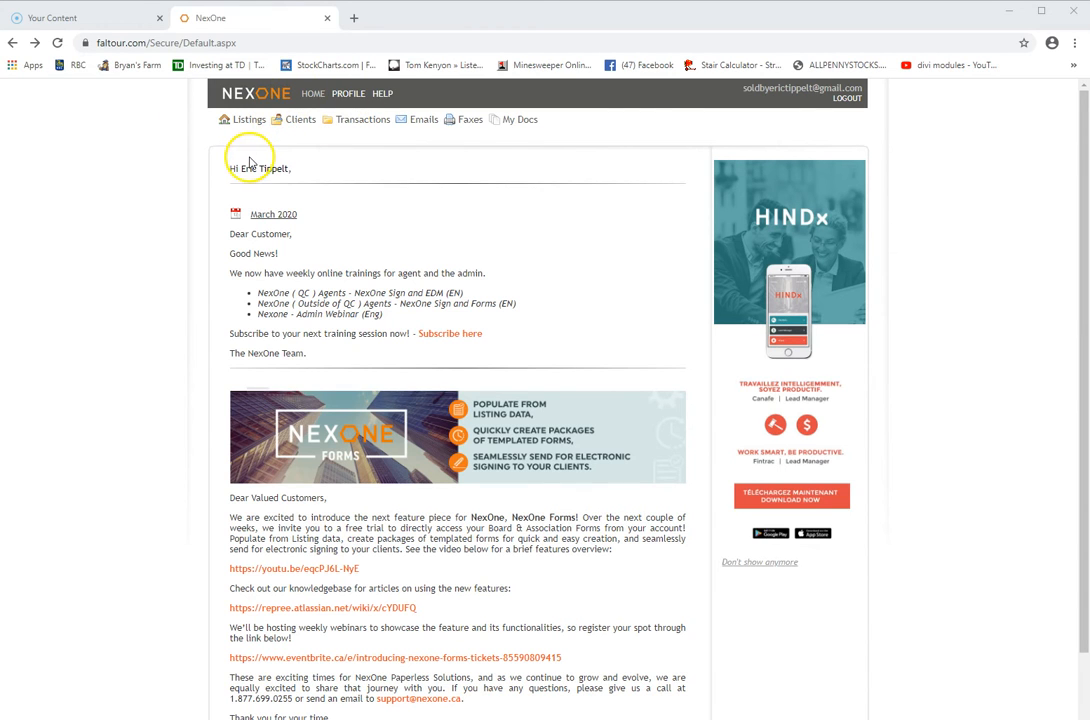
Open Listing Search and review the existing listing rows
left_click(254, 126)
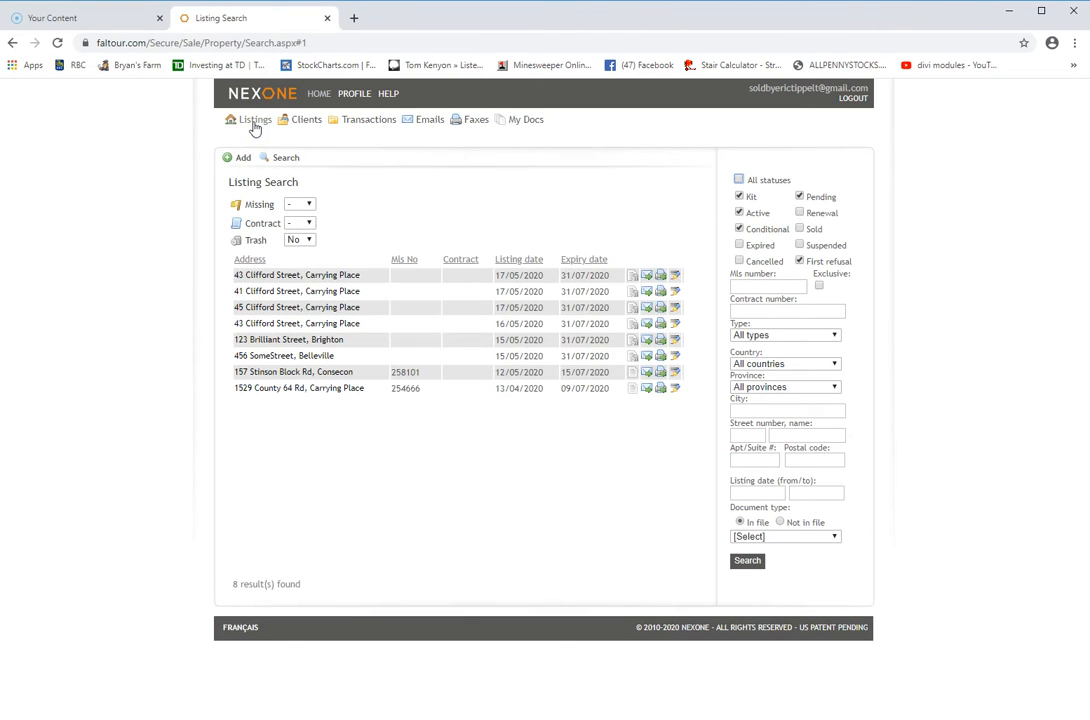
left_click(350, 366)
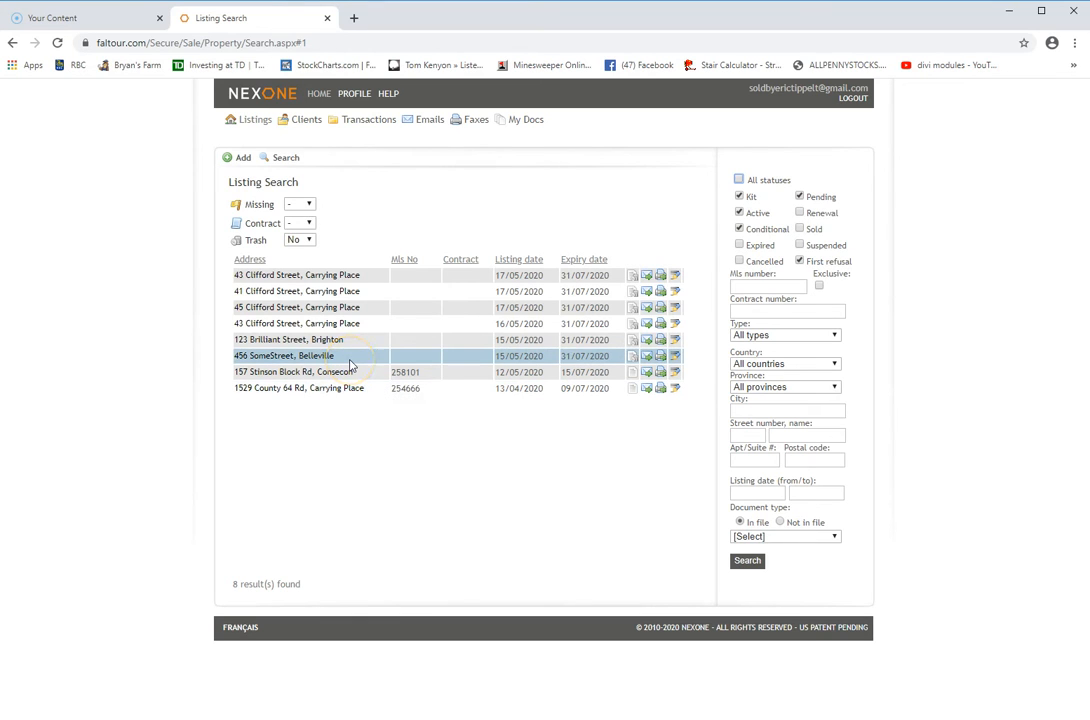
left_click(353, 329)
left_click(237, 159)
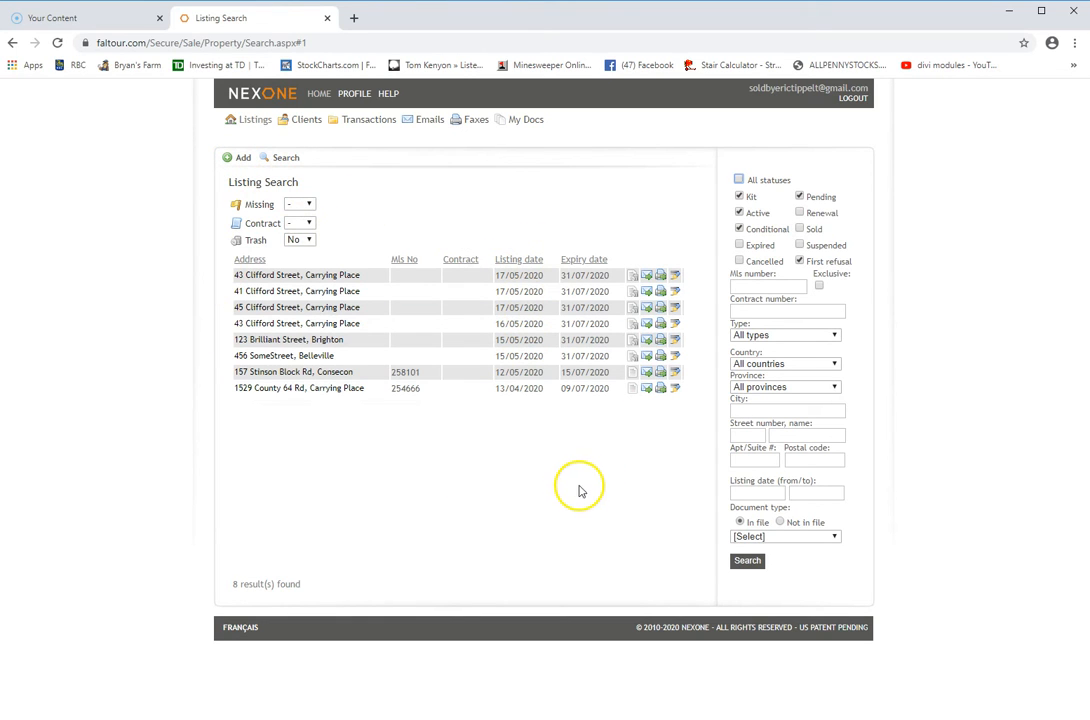
Add a new listing and set its Profile status to Pending
left_click(240, 159)
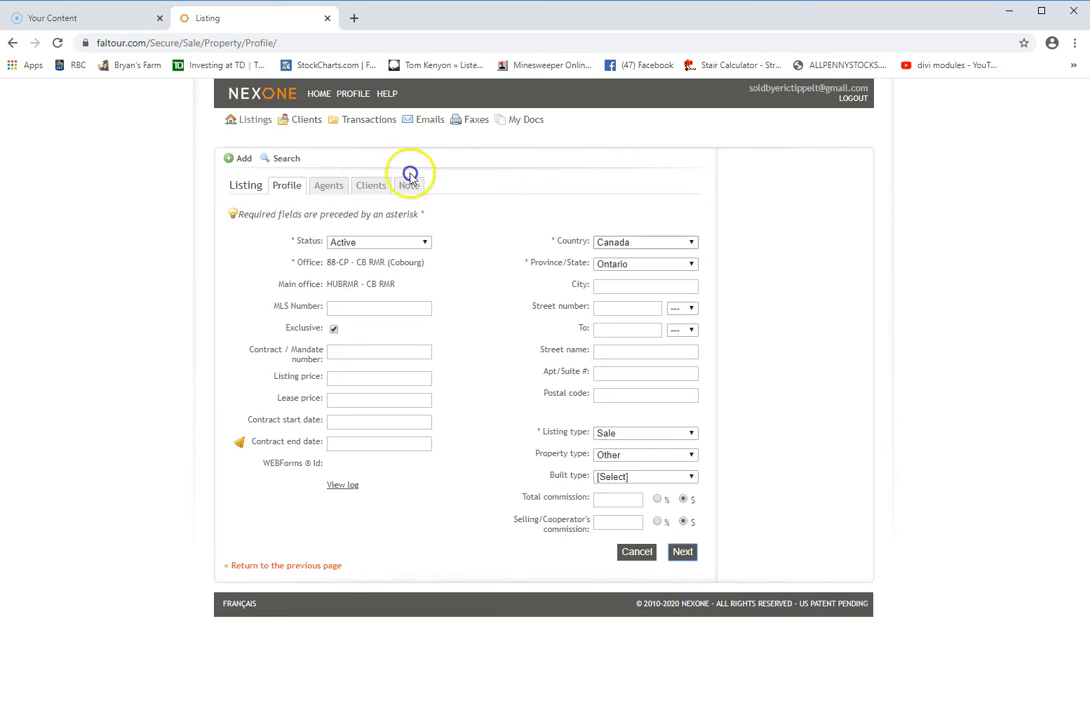
left_click(290, 192)
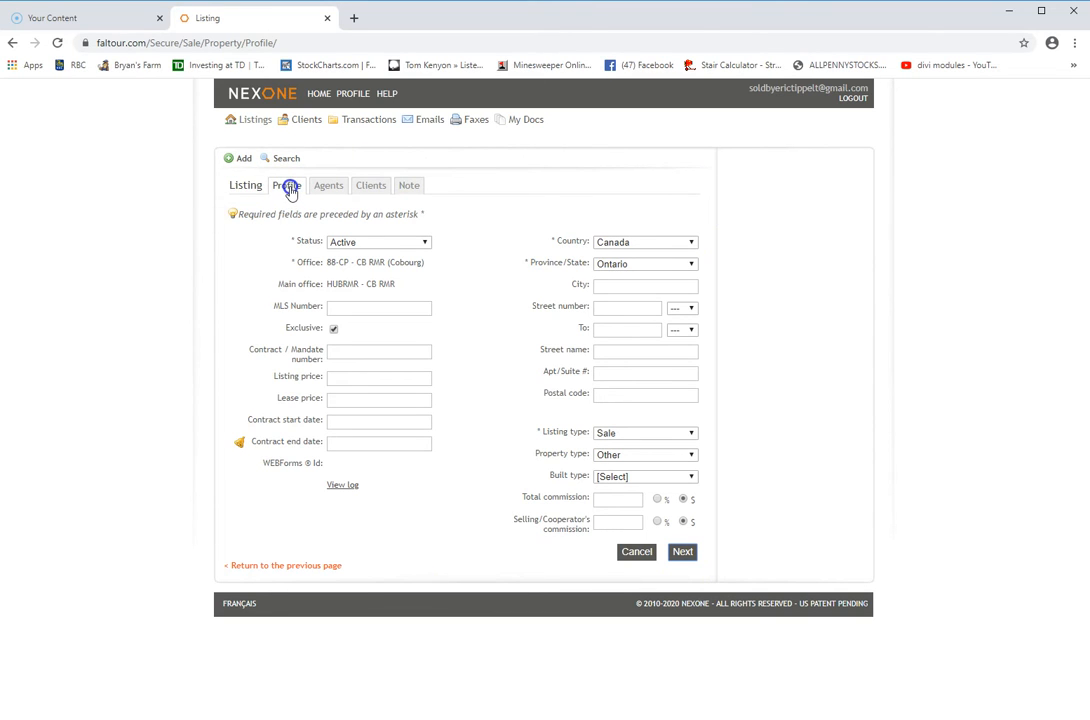
left_click(426, 244)
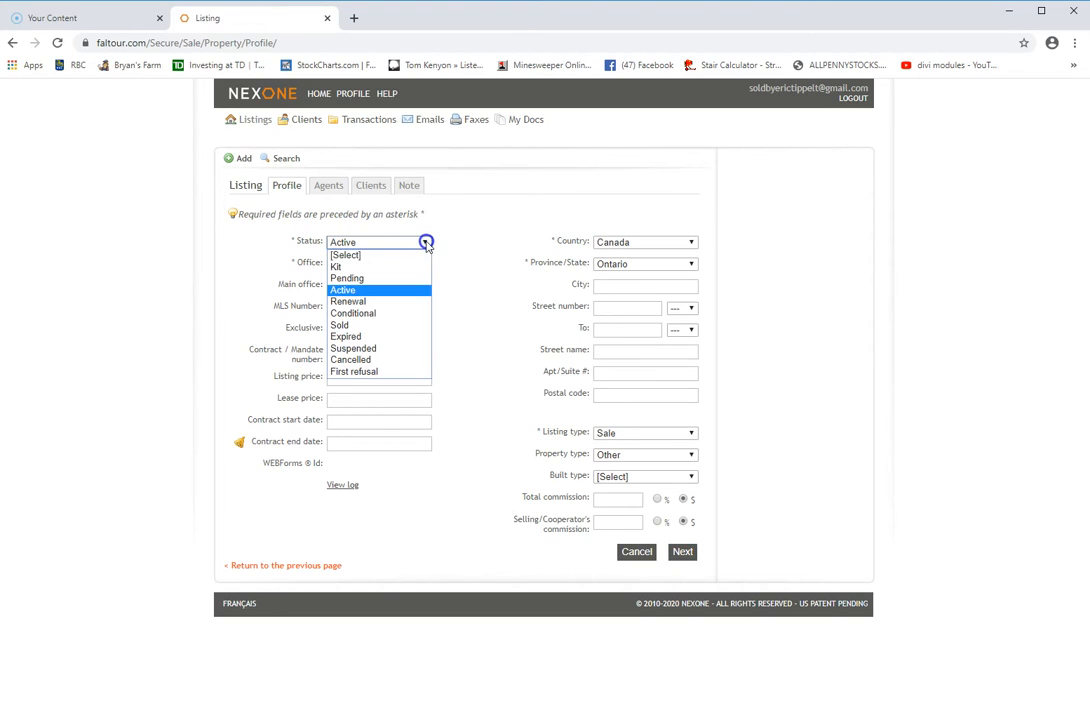
left_click(401, 279)
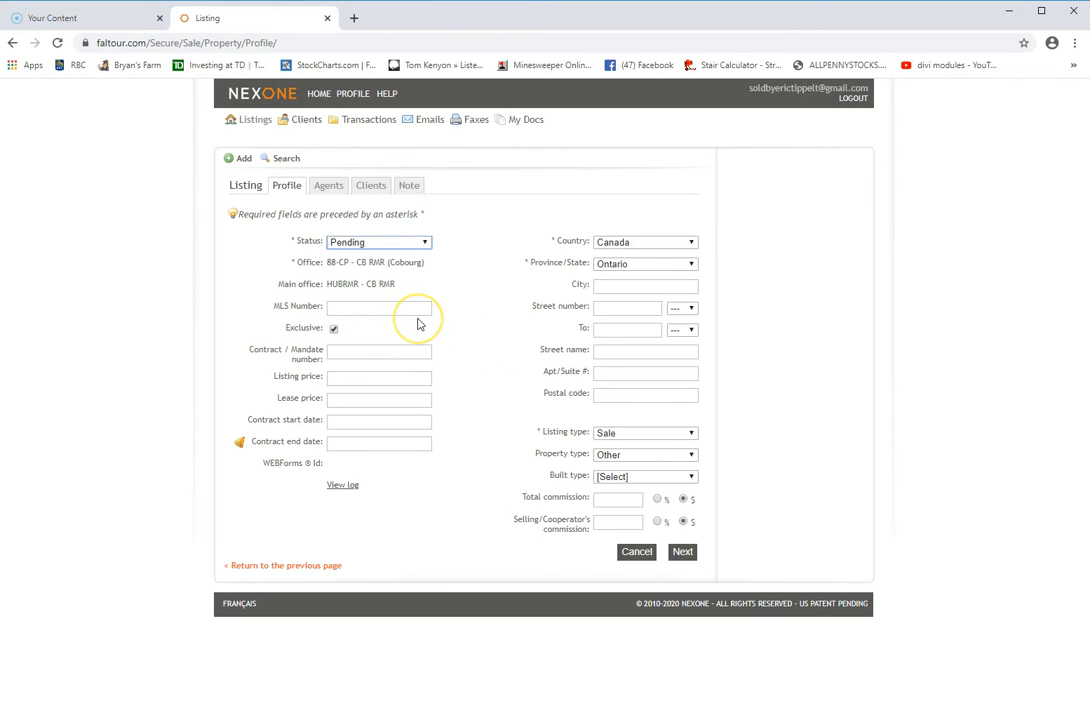
Make the listing non-exclusive with a listing price of 300000.00
left_click(333, 330)
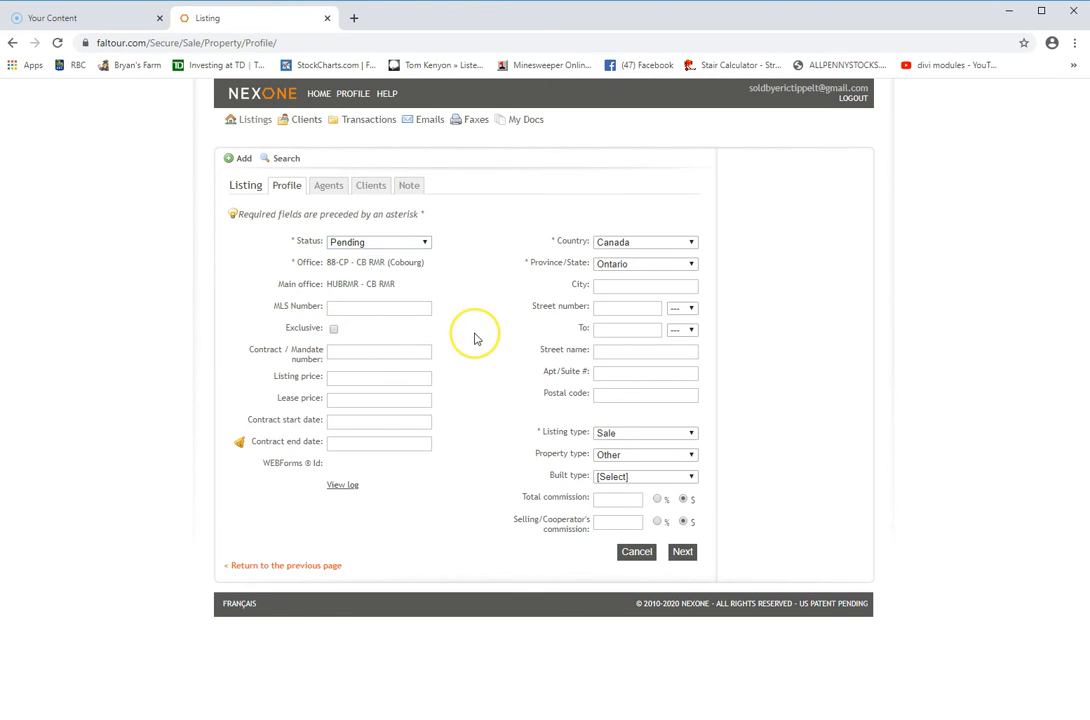
left_click(349, 380)
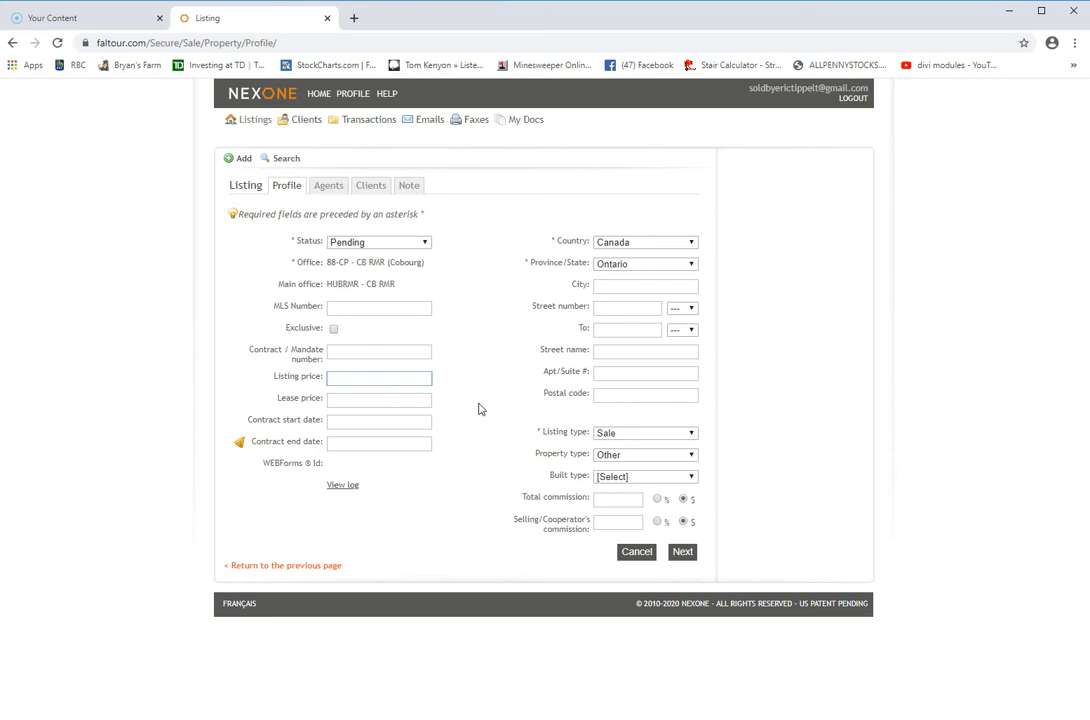
type("000000.00")
left_click(349, 378)
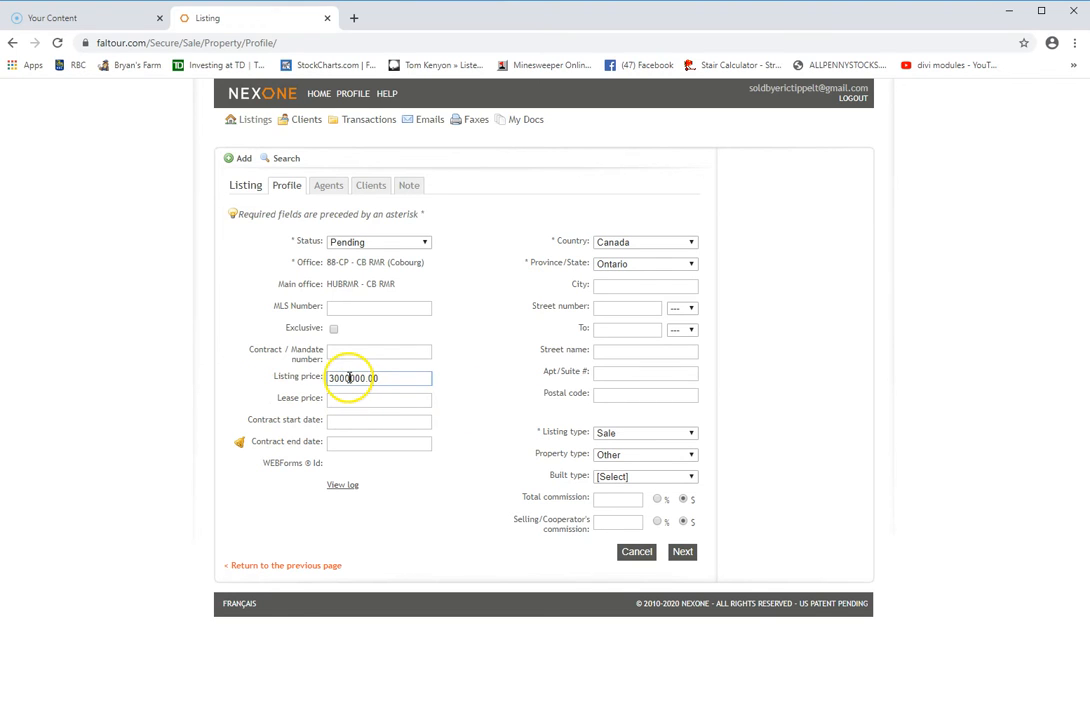
key("BackSpace")
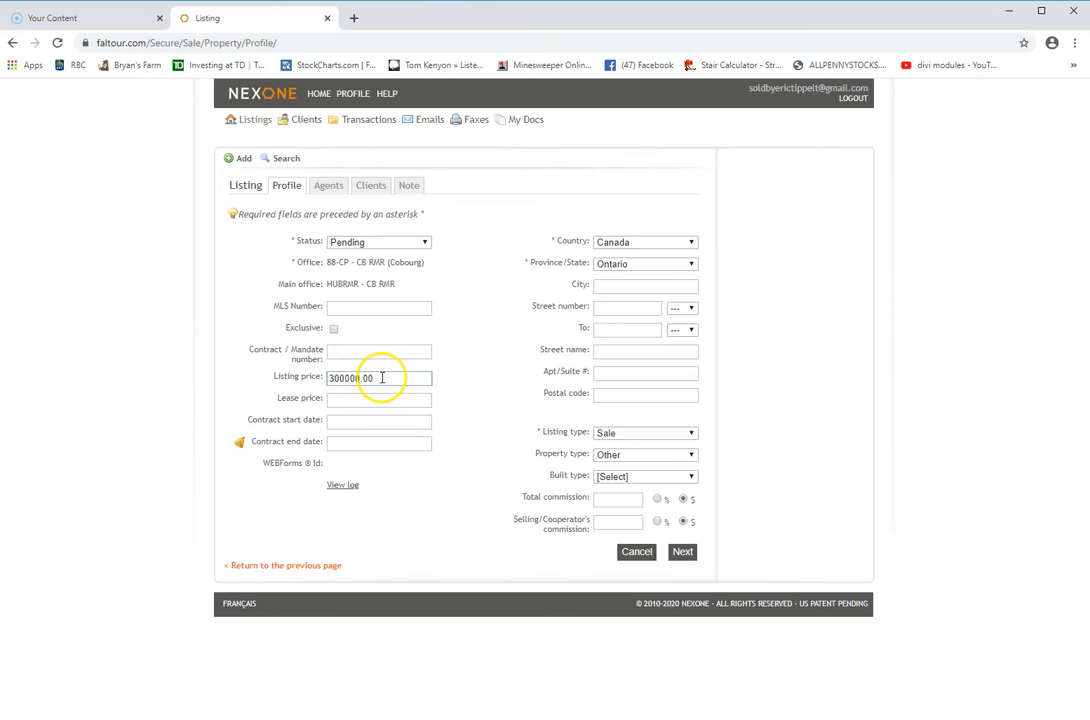
Set the contract dates from 17/05/2020 to 31/07/2020
left_click(345, 421)
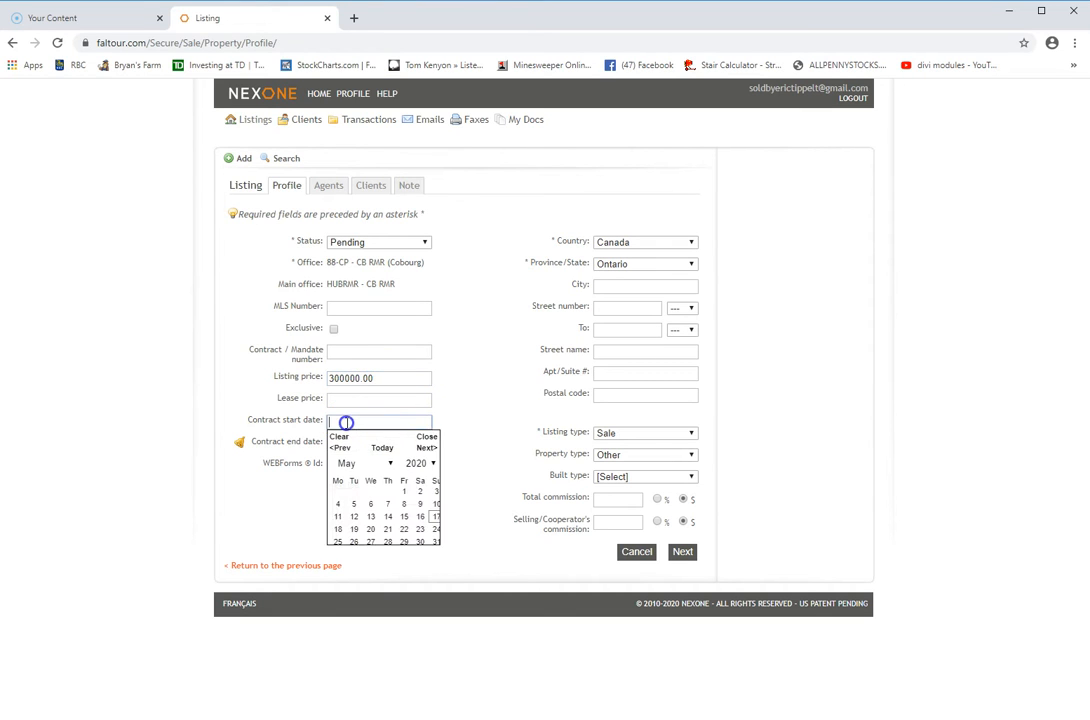
left_click(437, 516)
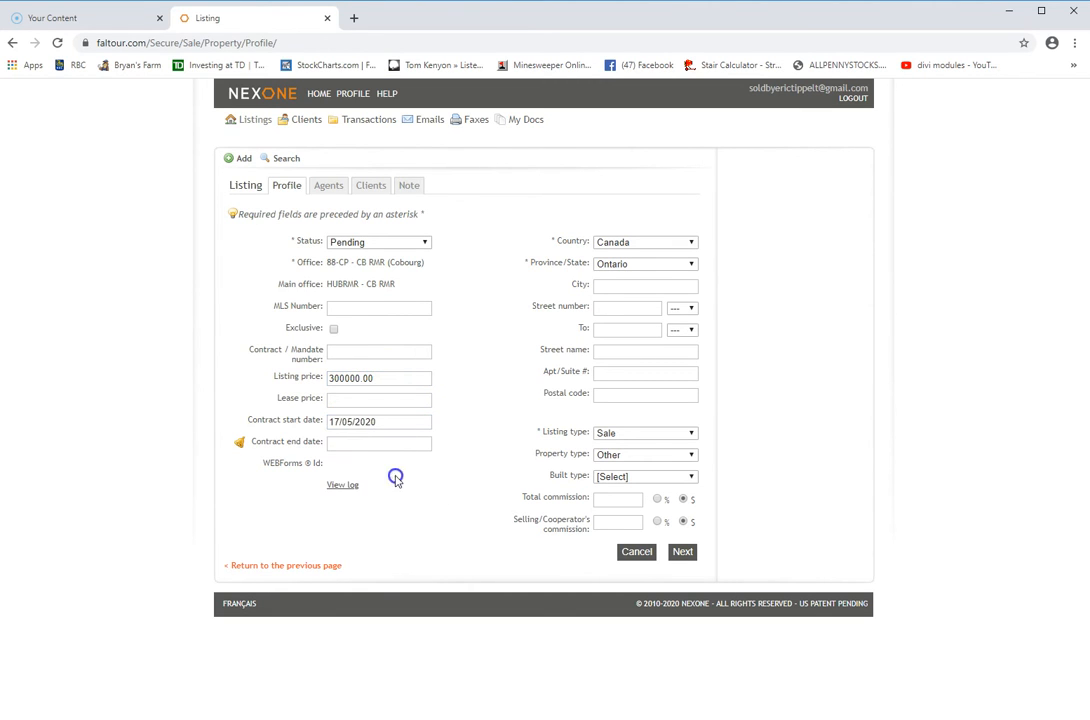
left_click(326, 447)
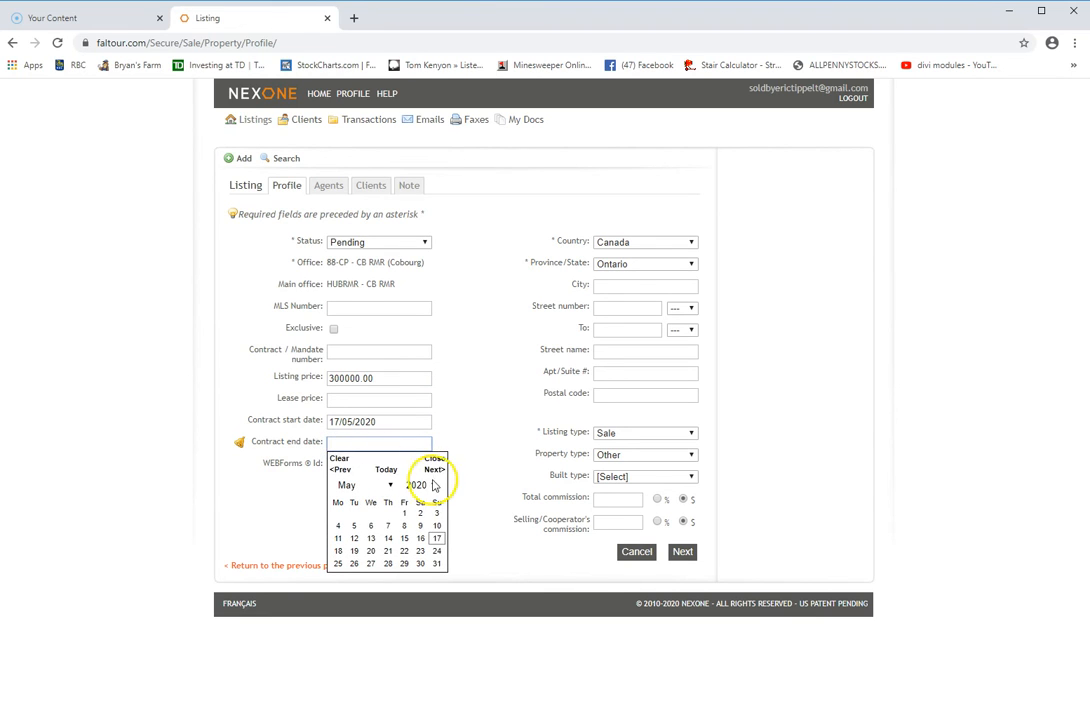
left_click(437, 470)
left_click(437, 470)
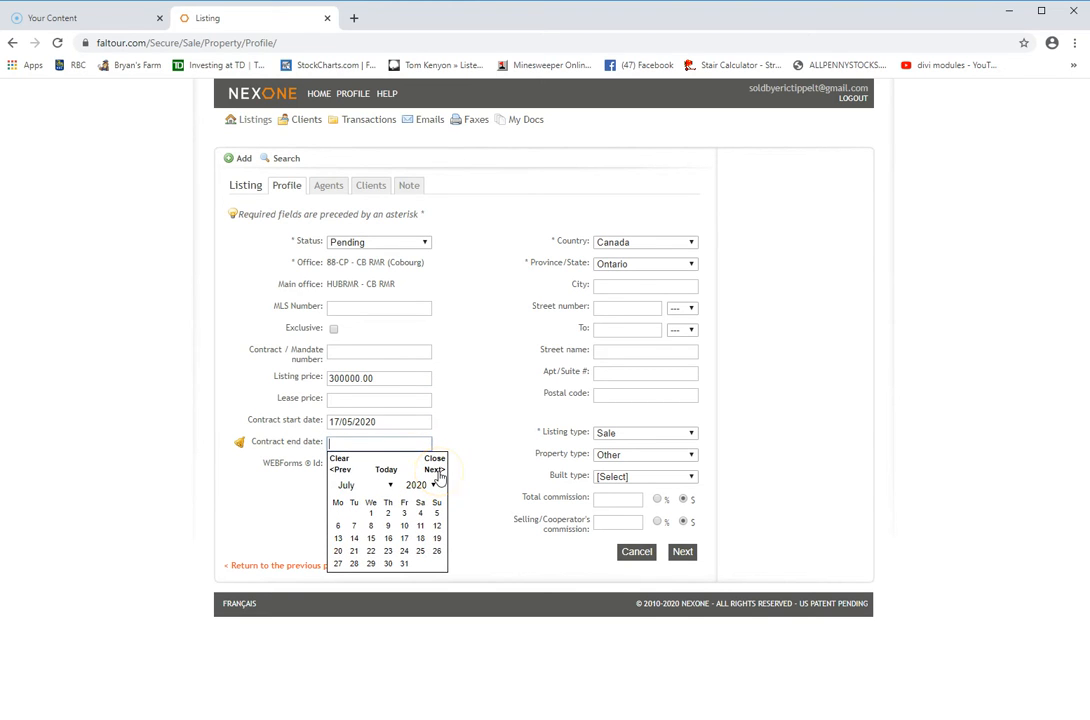
left_click(404, 563)
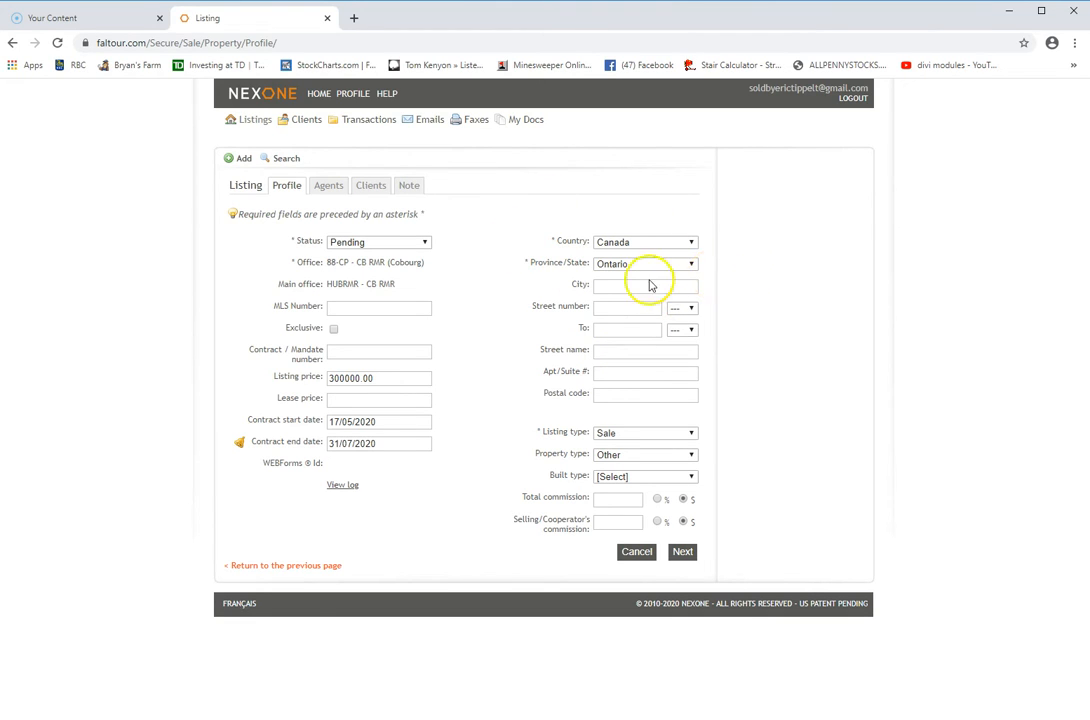
Fill in the property's city, street number, street name and postal code
left_click(607, 287)
type("C")
type("rry")
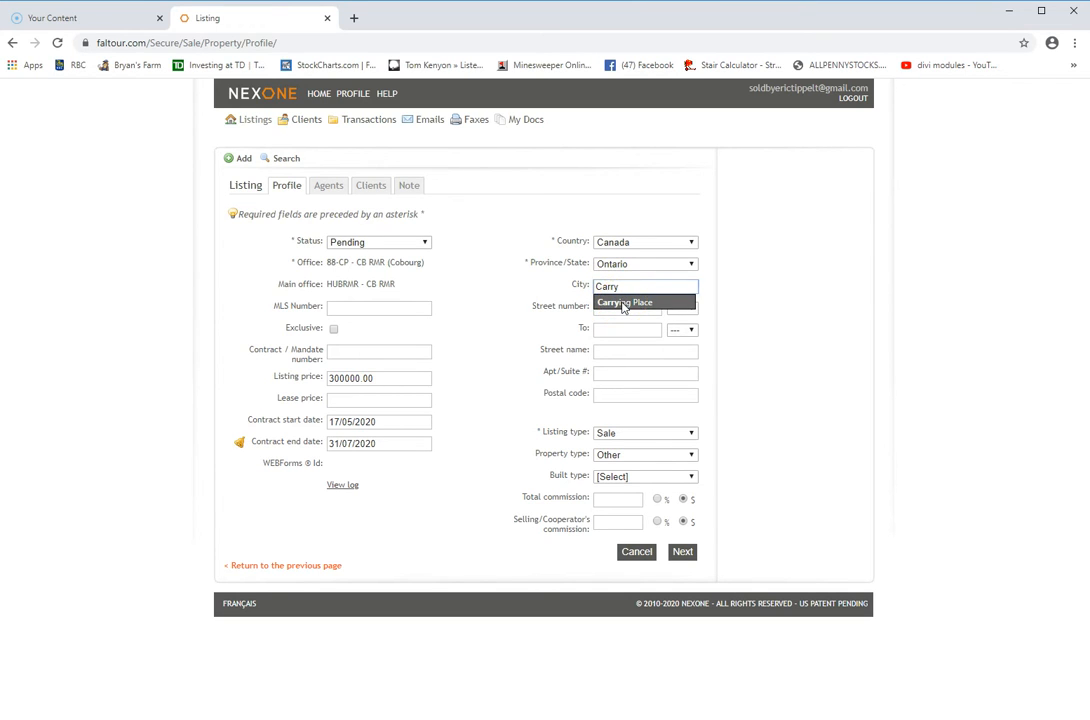
left_click(622, 303)
left_click(614, 310)
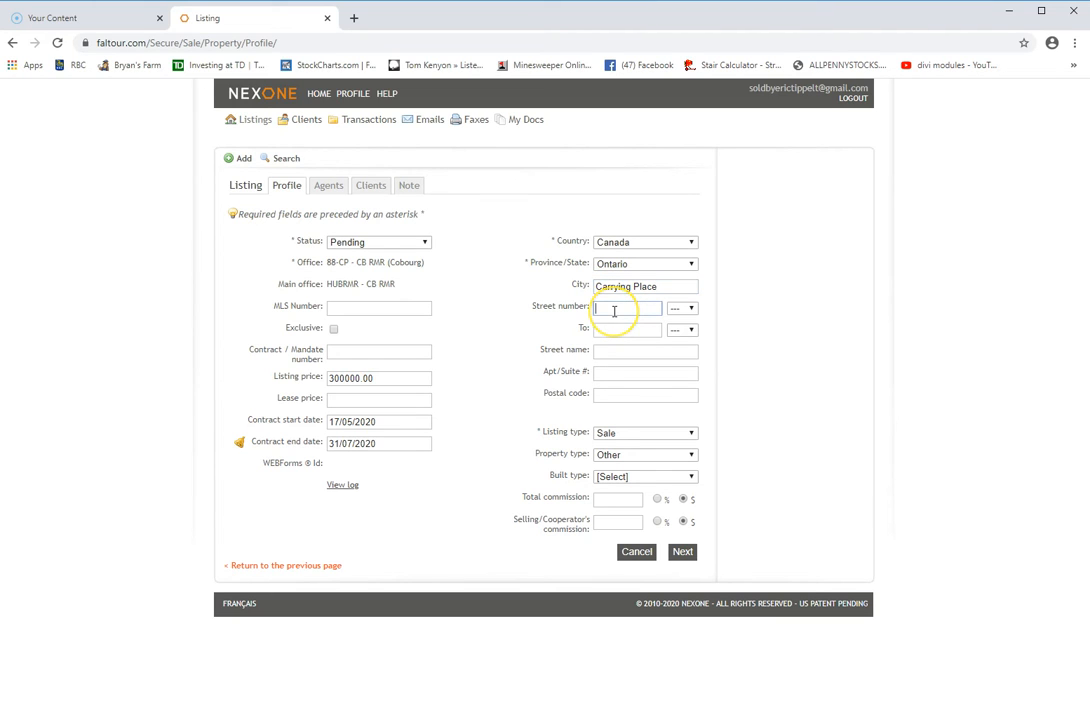
type("43")
left_click(614, 350)
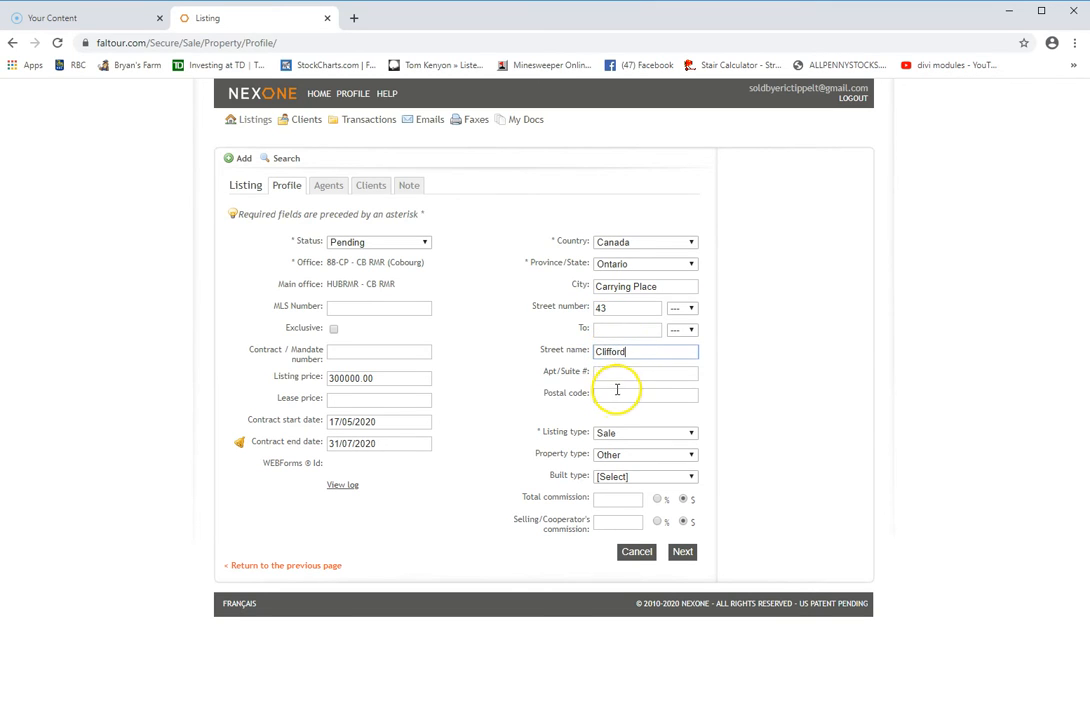
left_click(617, 395)
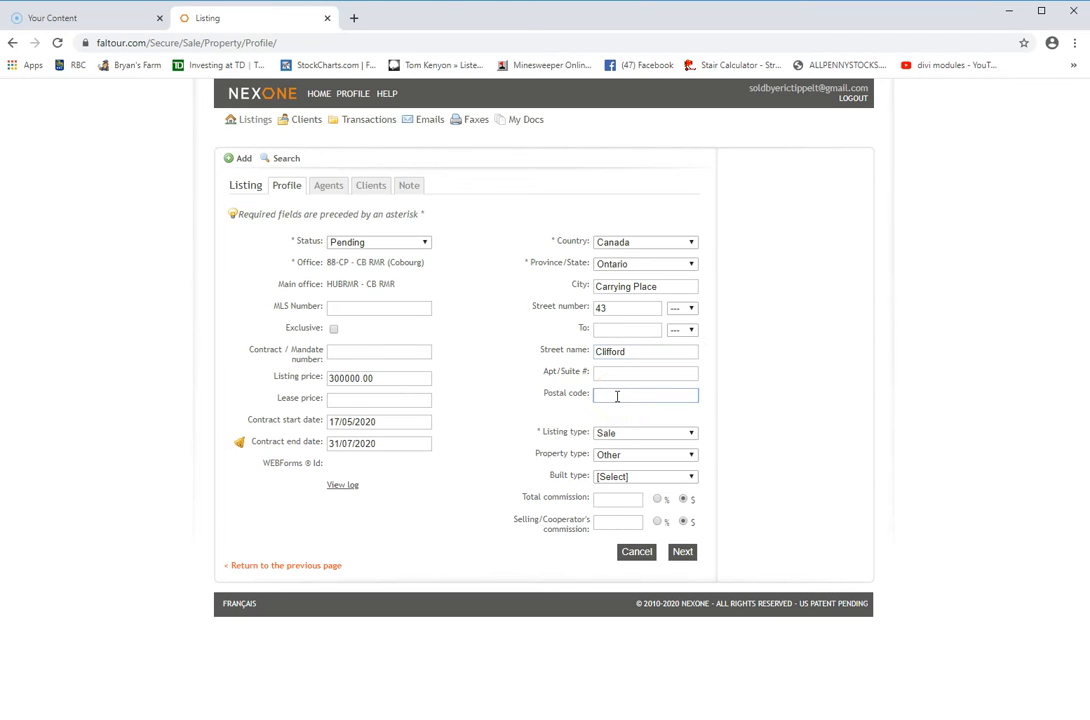
left_click(635, 355)
left_click(602, 394)
Keep listing type Sale, set property type Two or more storey and built type Built
left_click(693, 436)
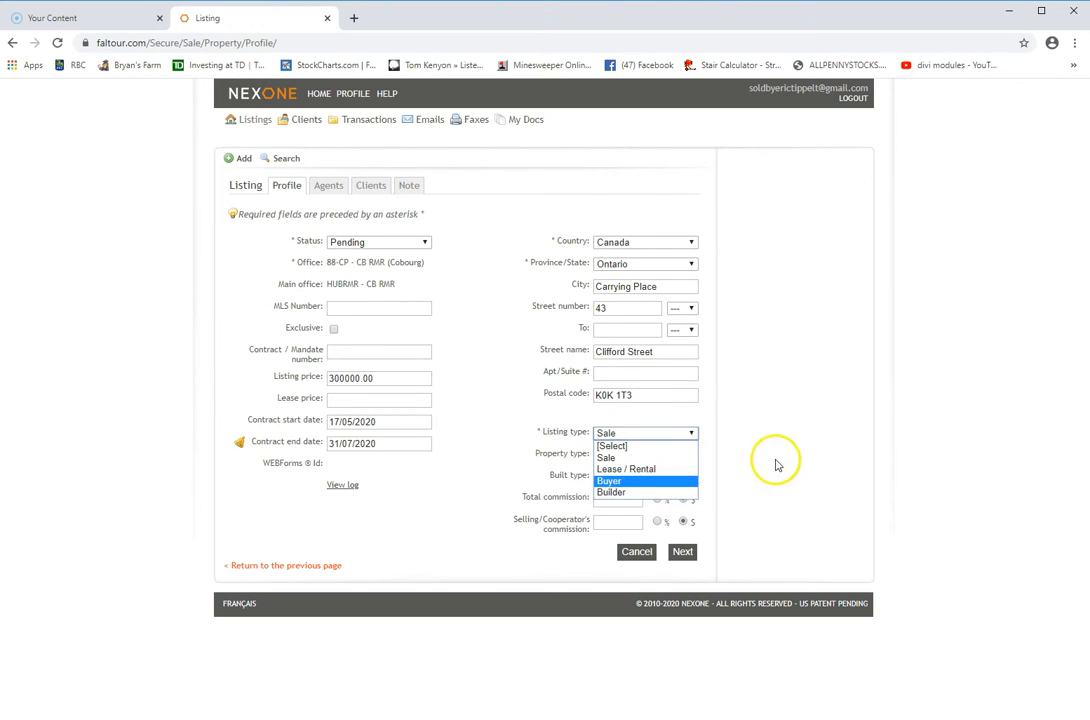
left_click(630, 459)
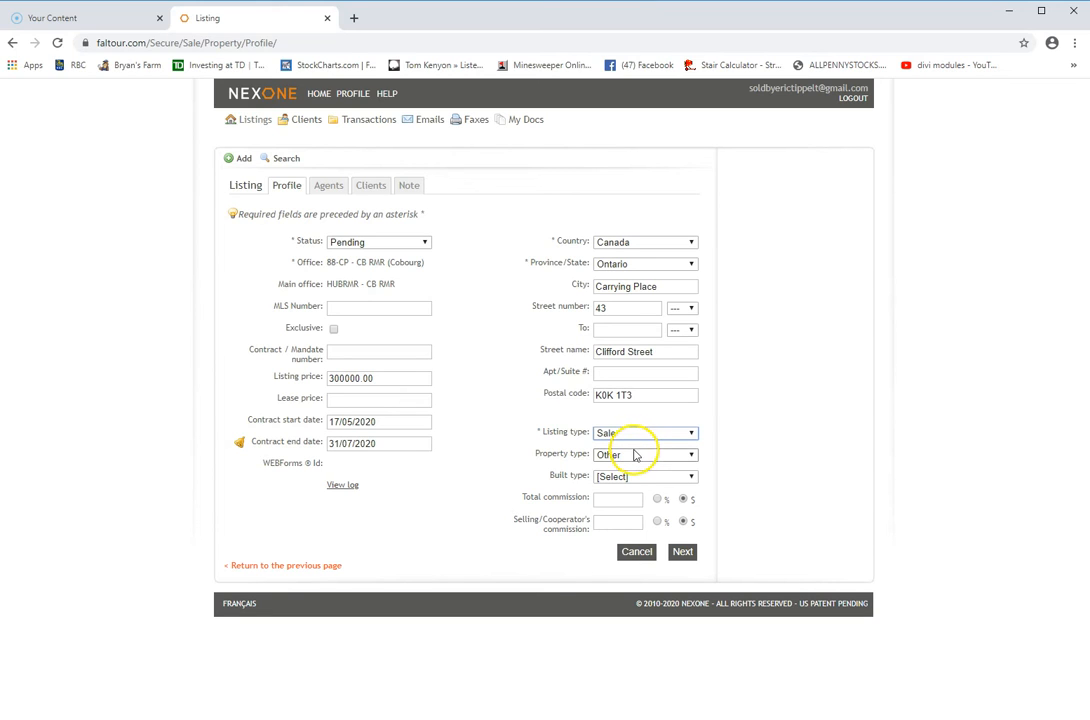
left_click(692, 458)
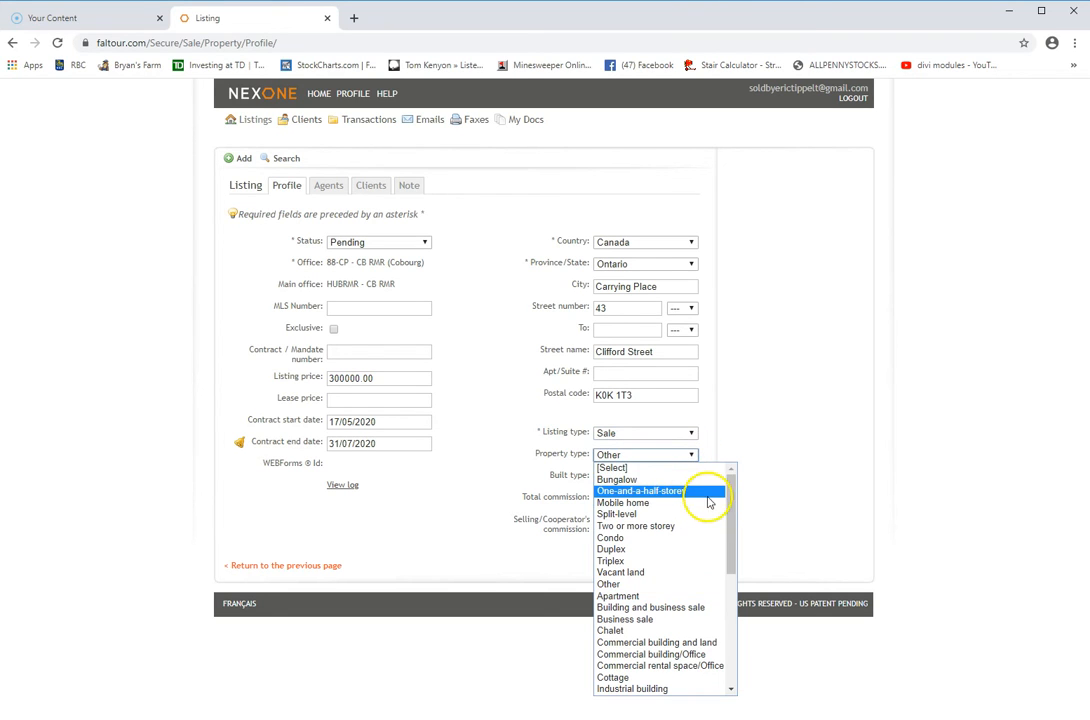
mouse_move(730, 494)
left_mouse_down()
mouse_move(735, 564)
mouse_move(737, 504)
left_mouse_up()
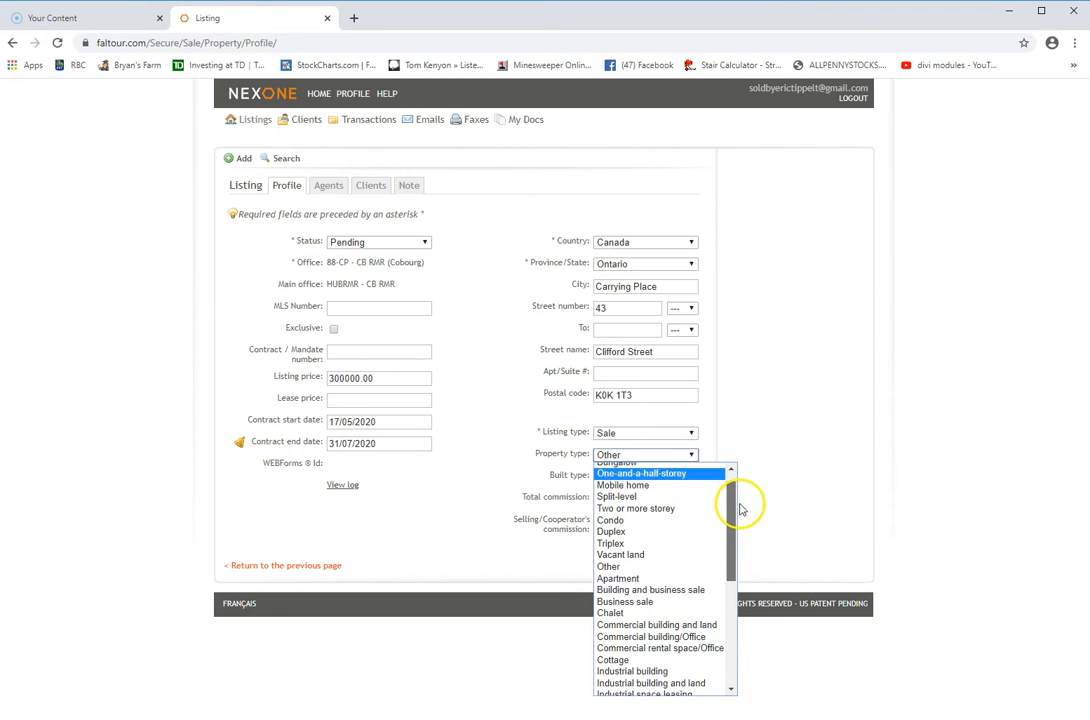
left_click(664, 514)
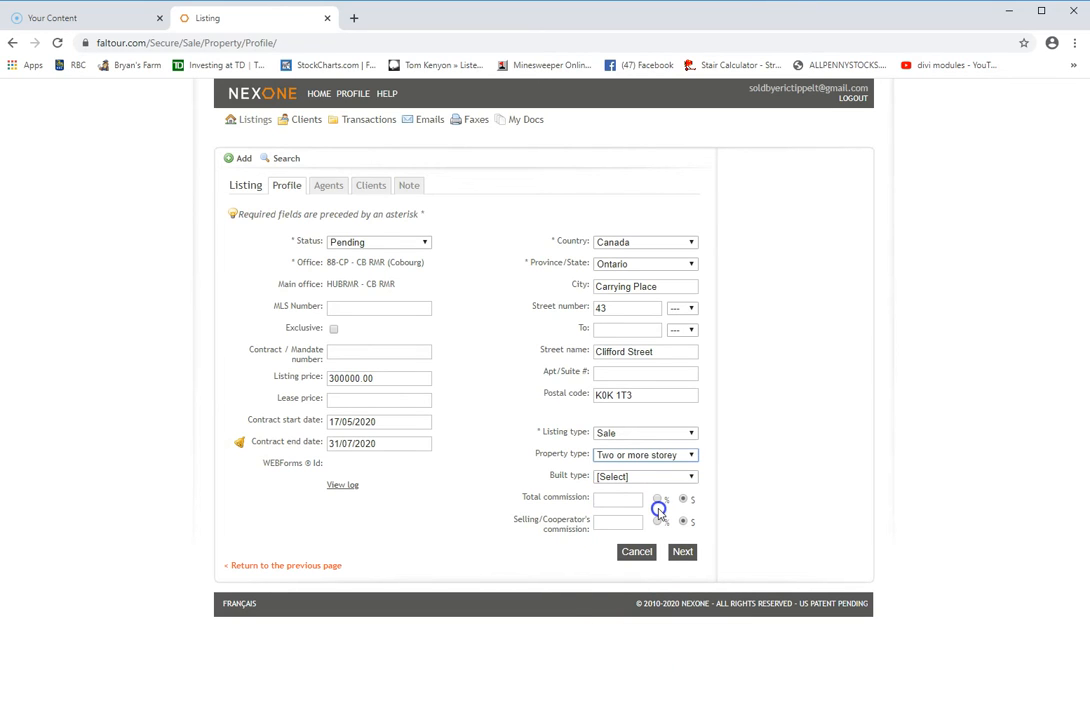
left_click(689, 477)
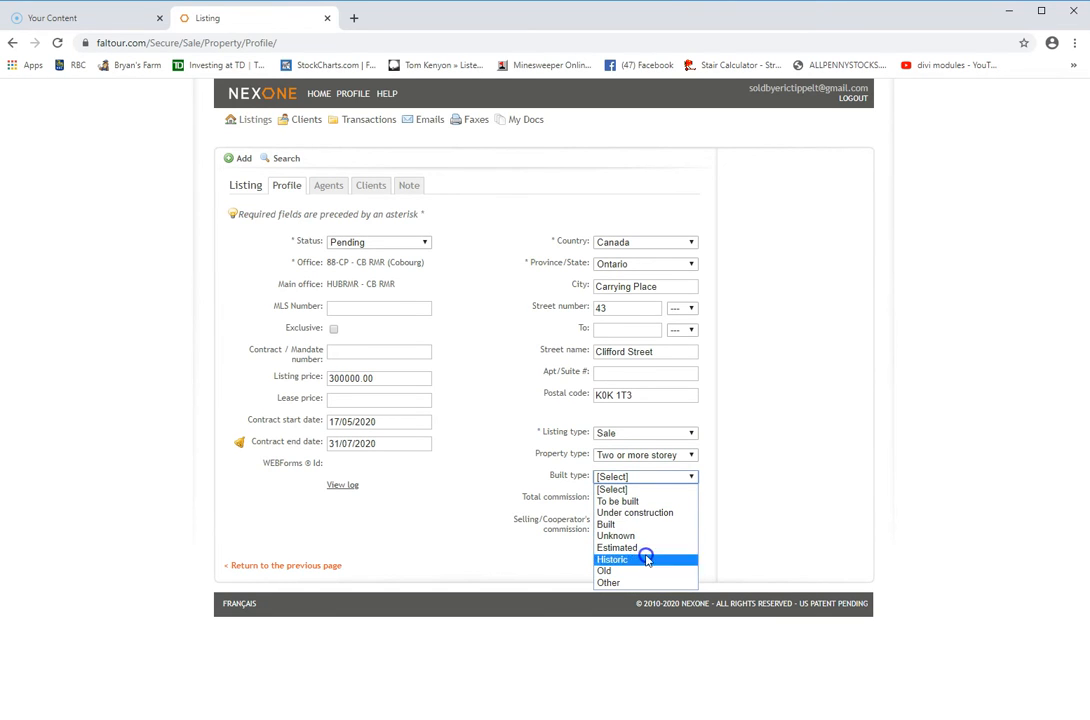
left_click(639, 524)
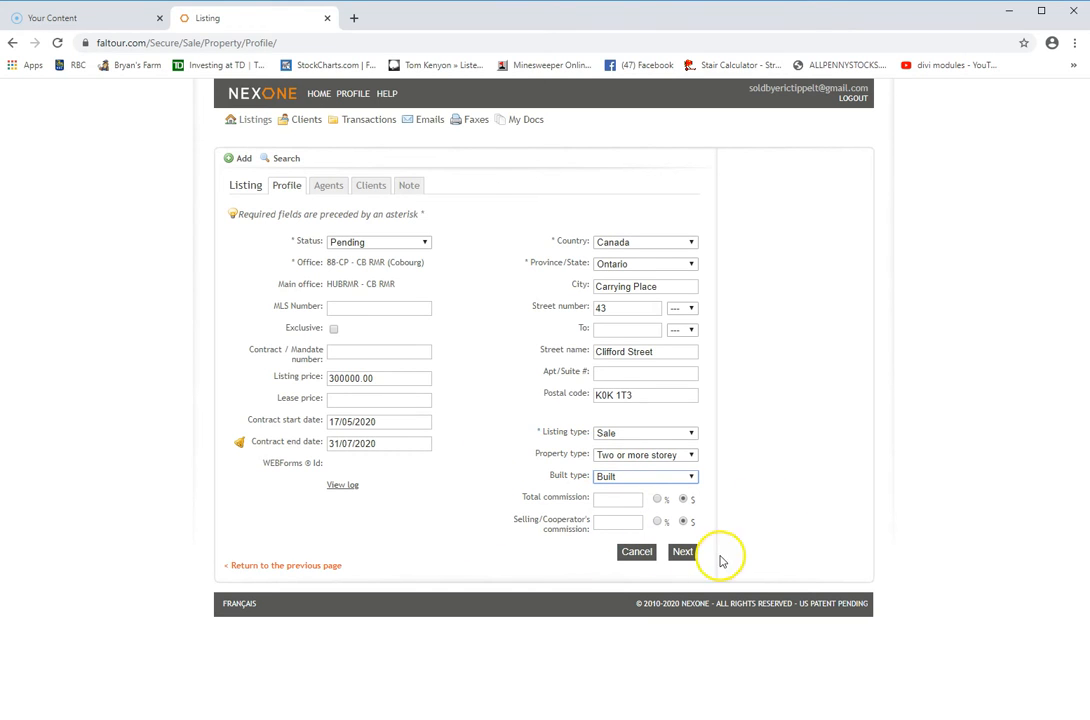
Express the total and co-operating commissions as percentages
left_click(657, 499)
left_click(657, 521)
left_click(610, 501)
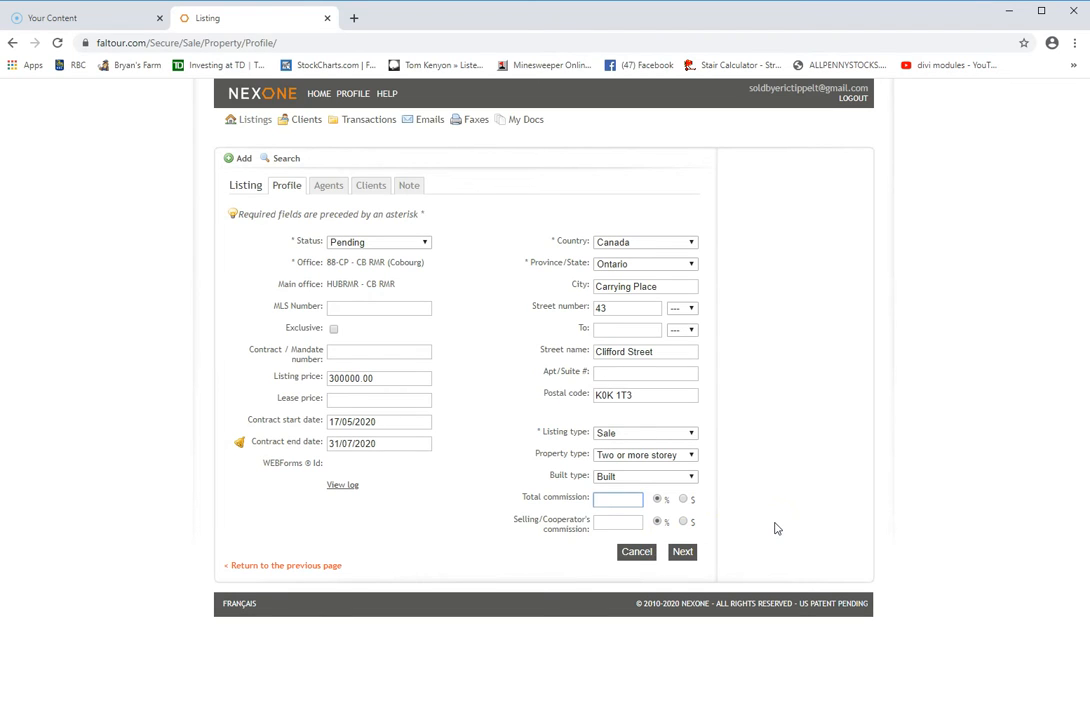
Enter 5% total and 2.5% co-operating commission, then advance through Agents to Clients
left_click(613, 519)
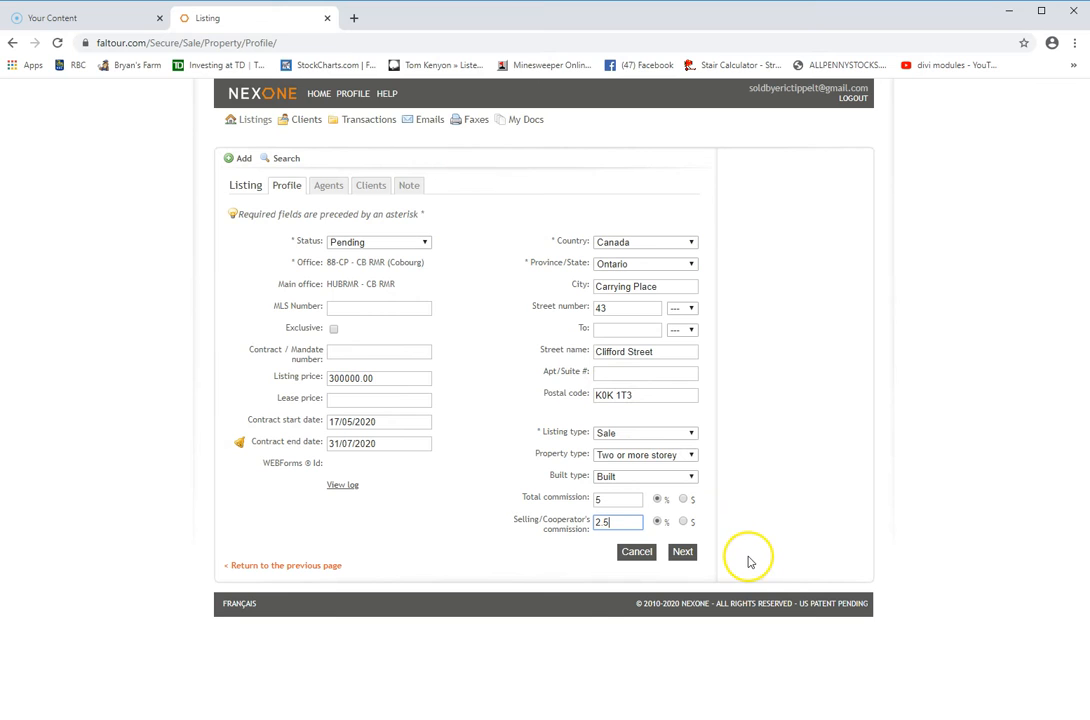
left_click(681, 550)
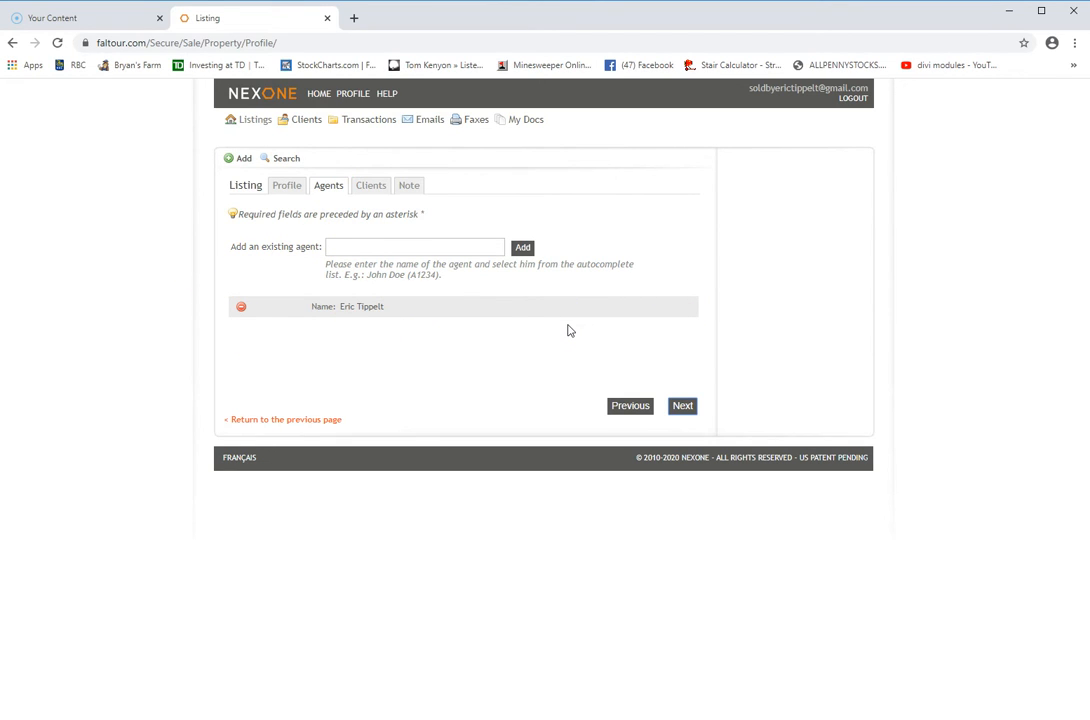
left_click(683, 407)
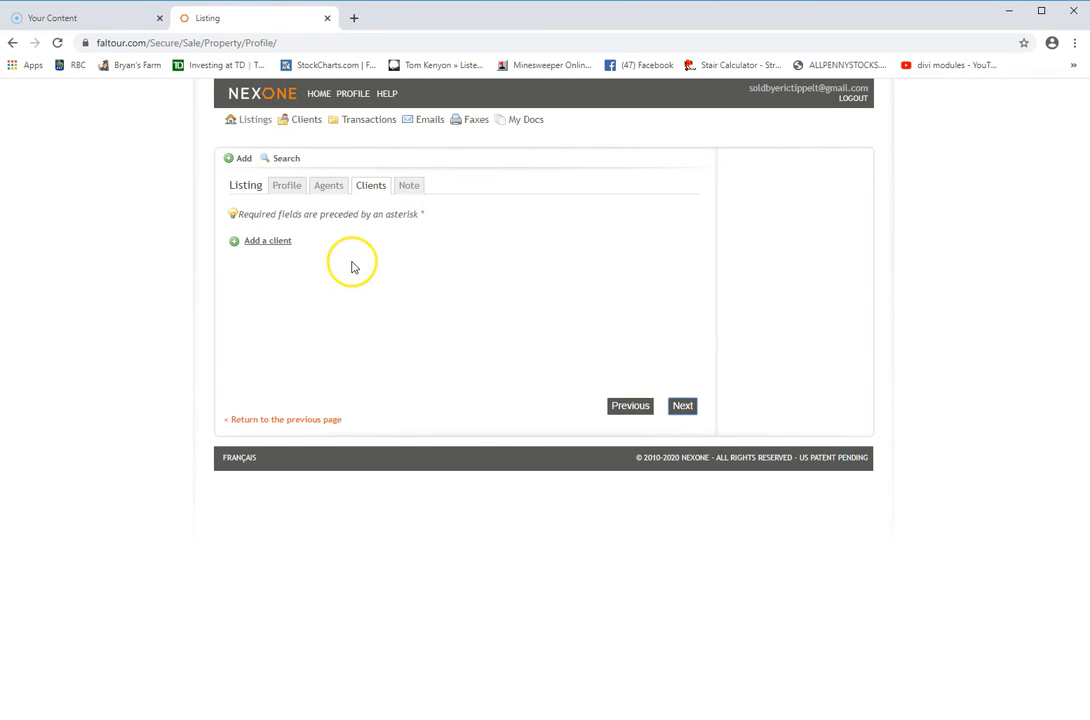
Add a client entry, deleting the extra client block that was created
left_click(270, 243)
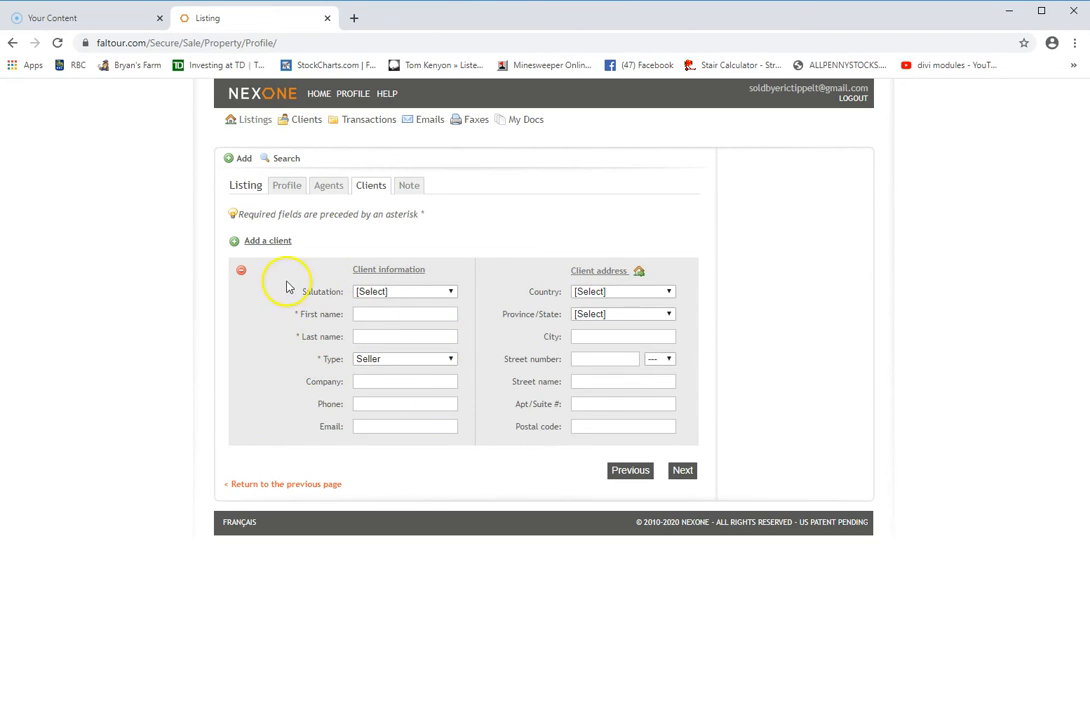
left_click(265, 244)
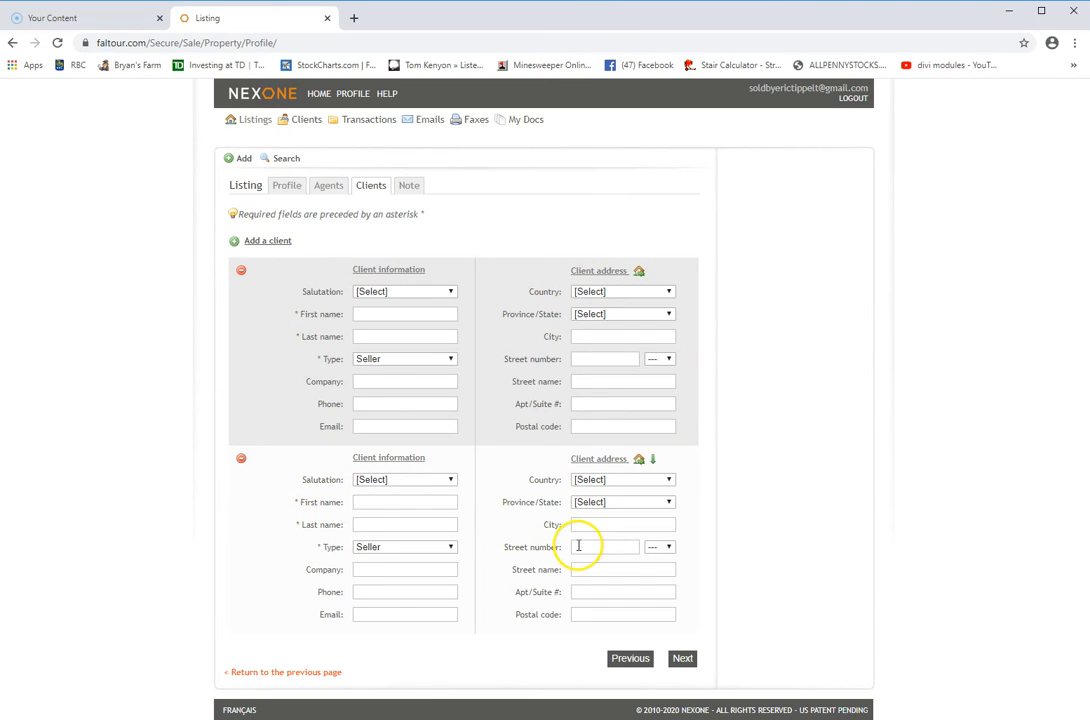
left_click(241, 462)
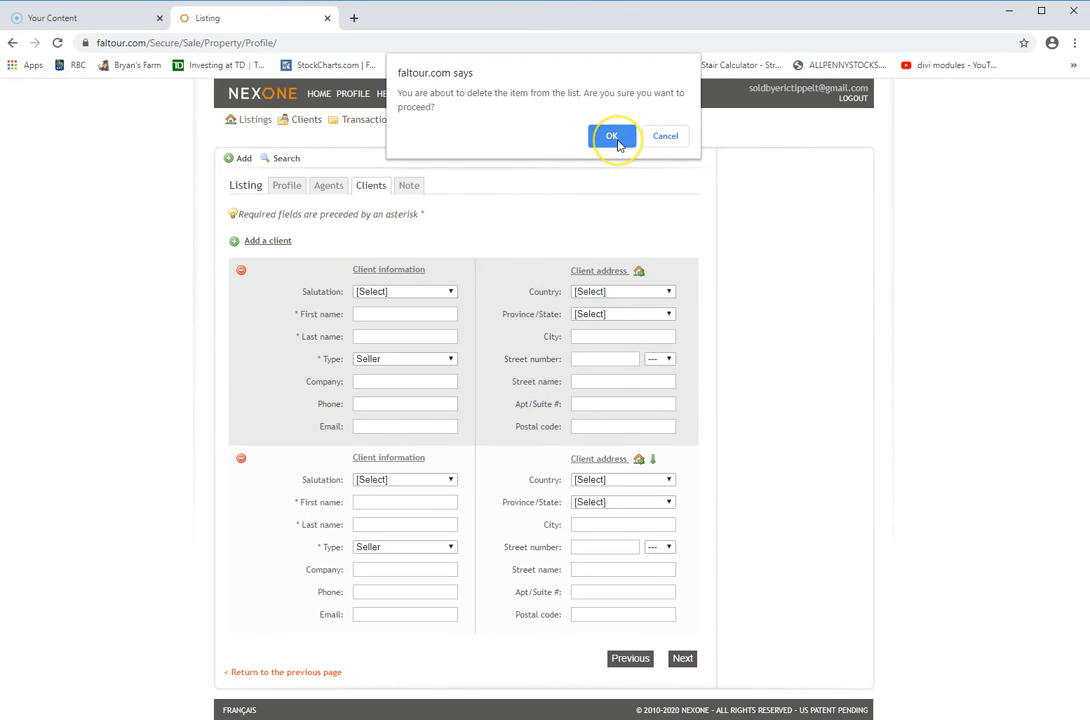
left_click(614, 138)
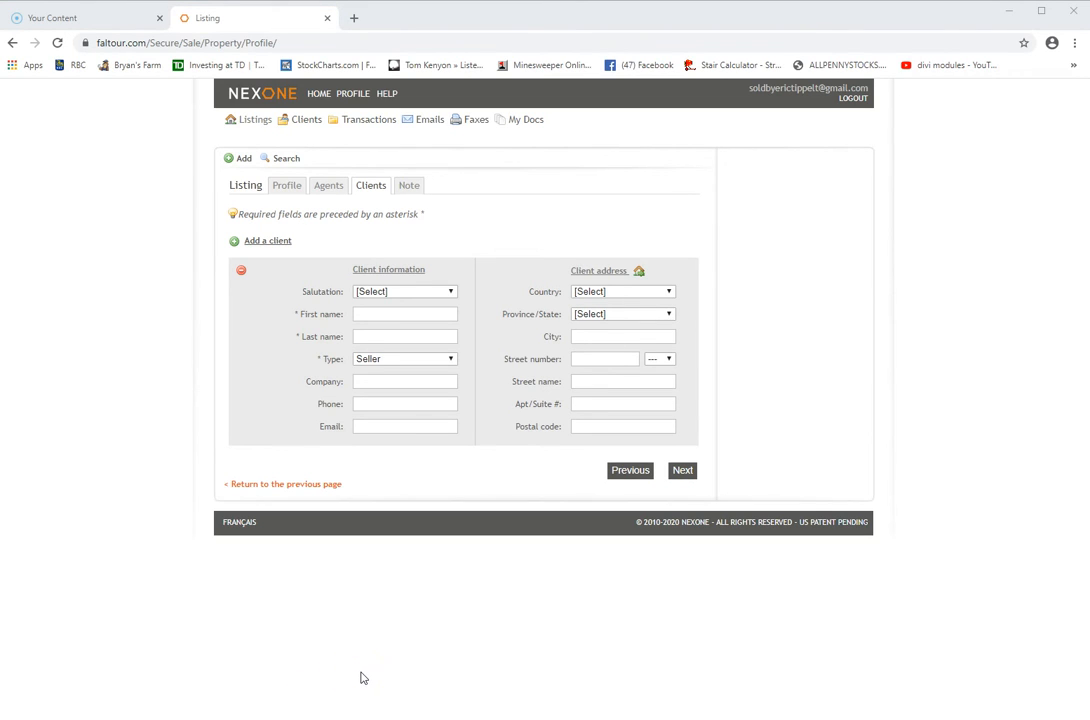
Give the Seller client salutation Mr., first and last name, phone number and e-mail
left_click(452, 294)
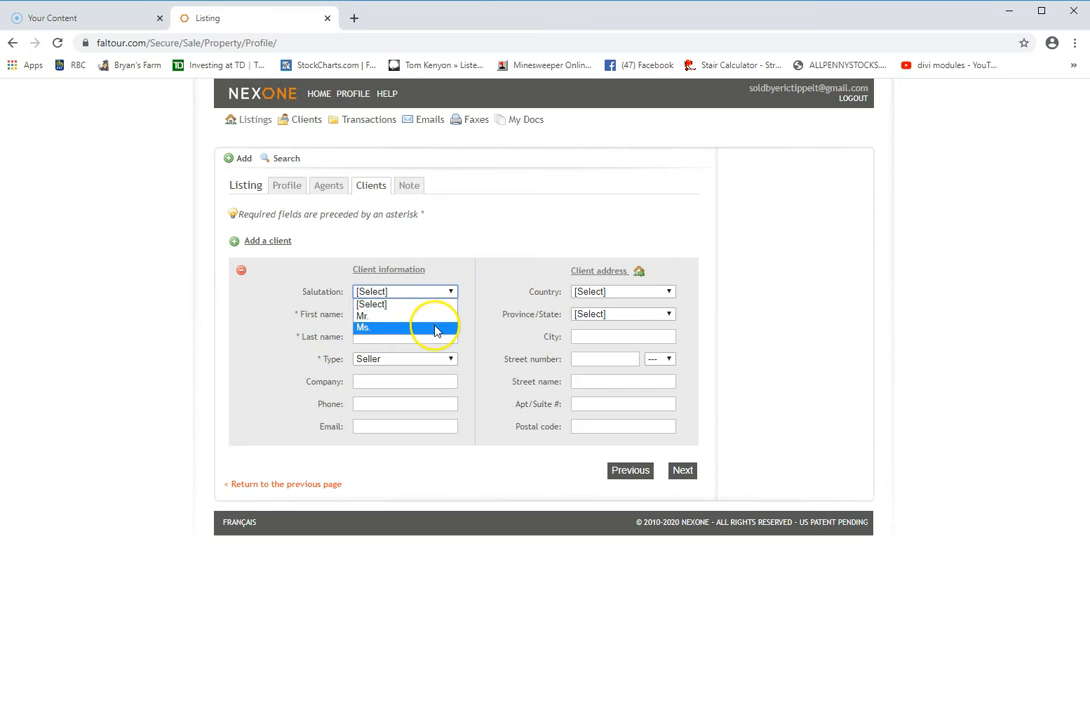
left_click(437, 316)
left_click(390, 317)
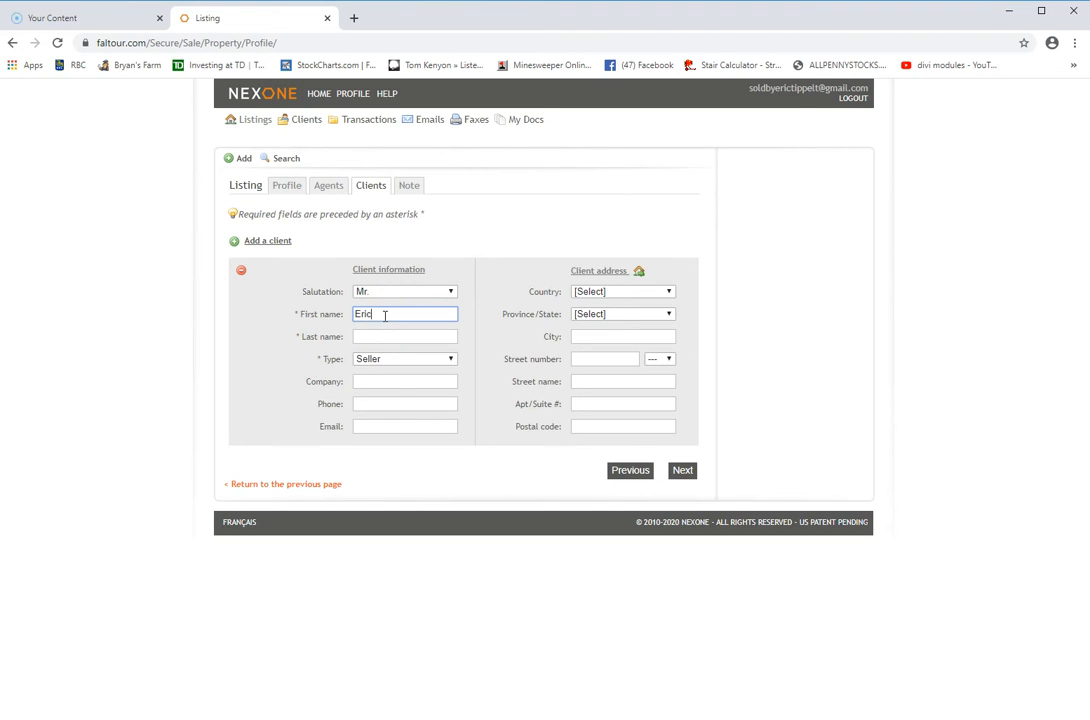
left_click(367, 337)
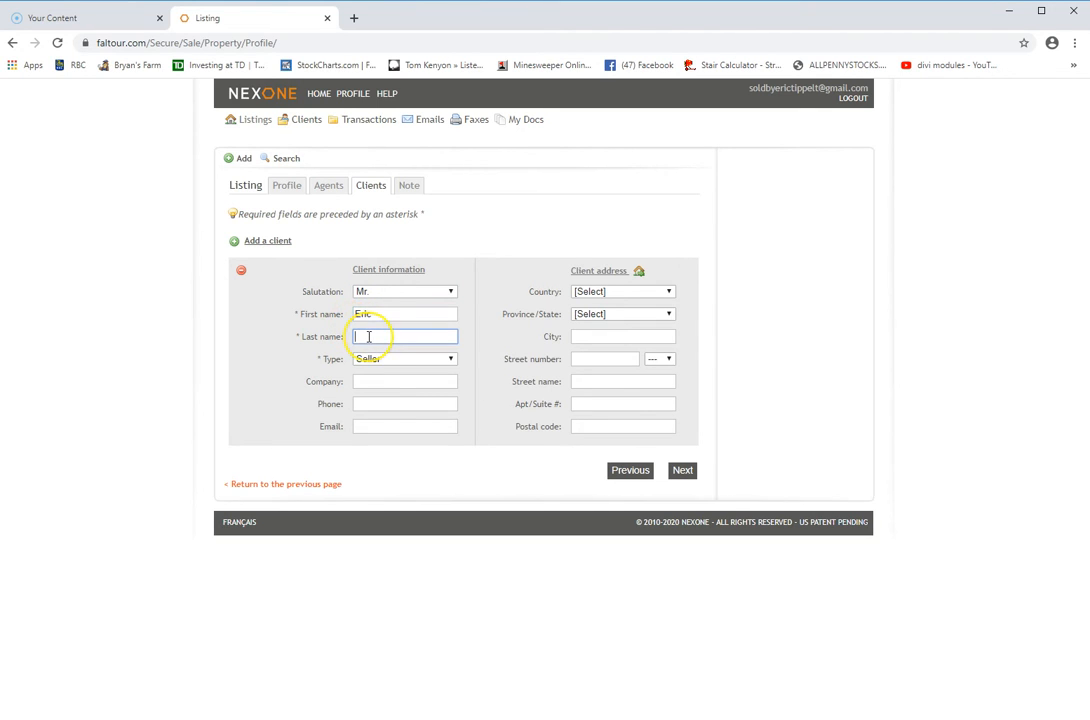
type("Tippelt")
left_click(451, 360)
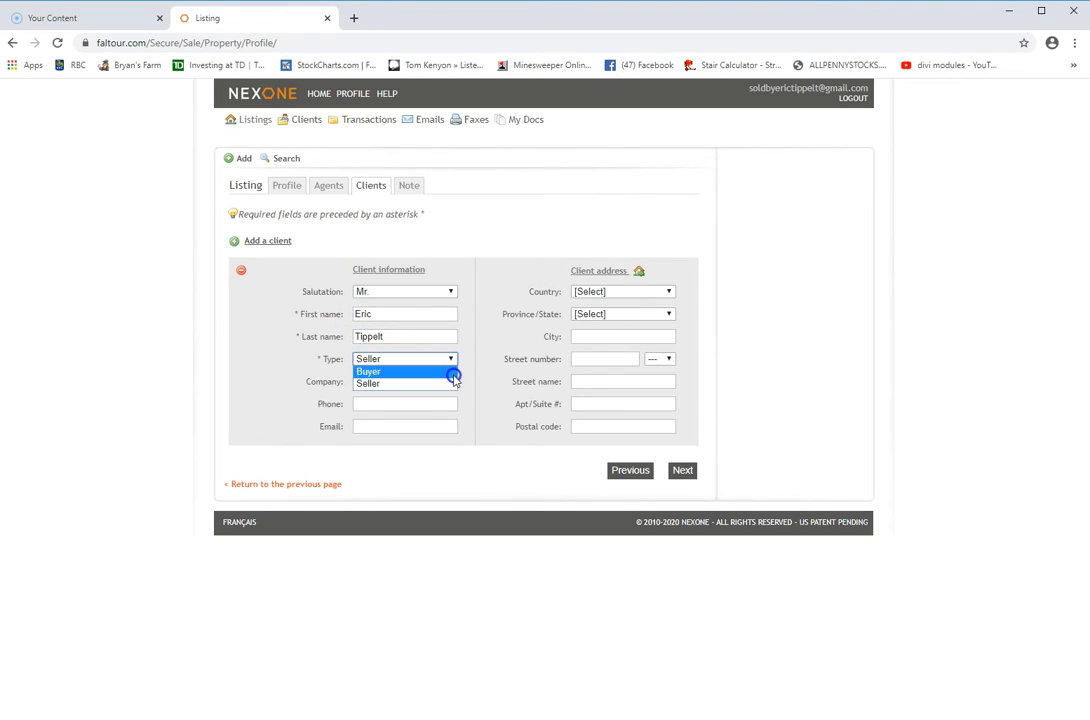
left_click(455, 360)
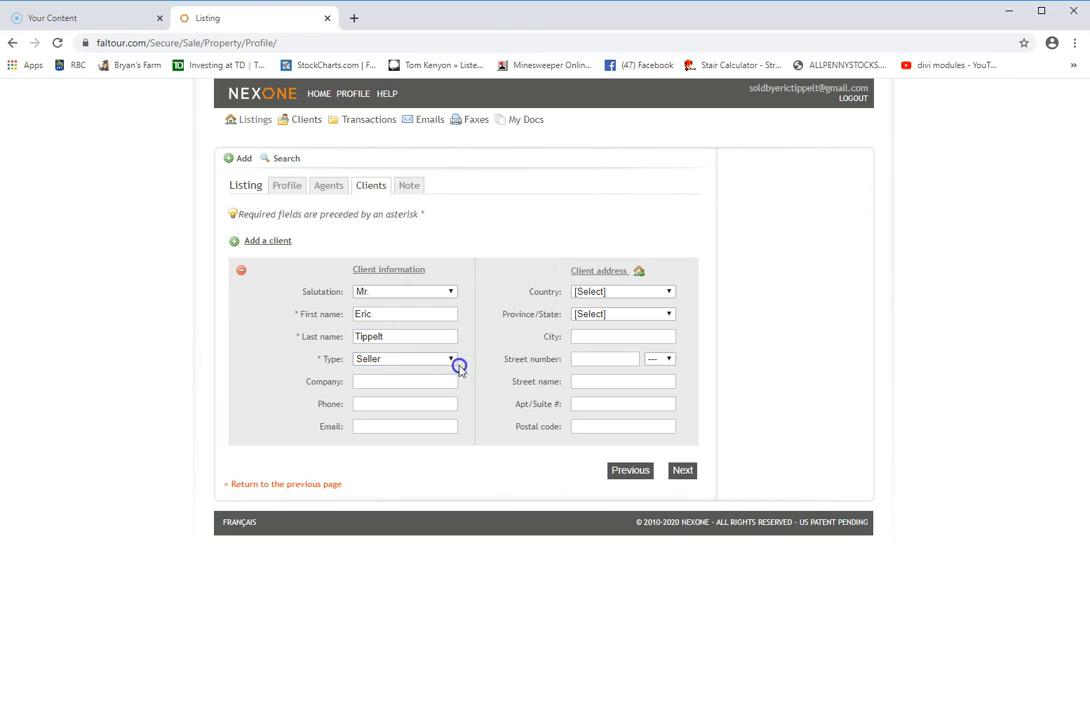
left_click(382, 404)
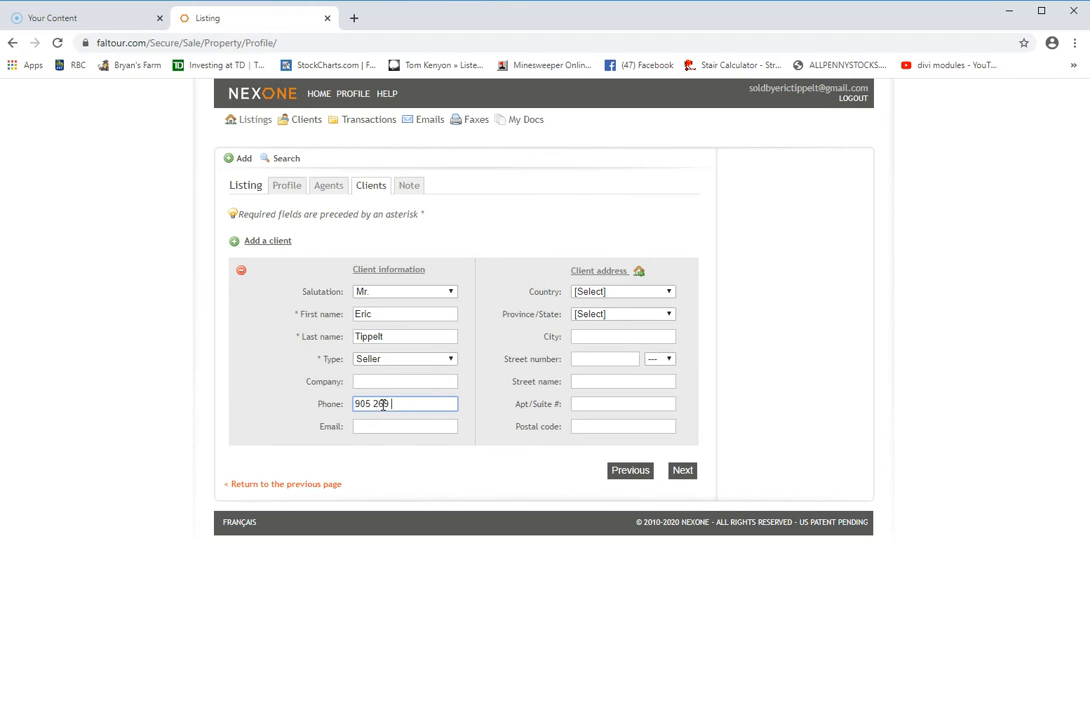
left_click(391, 427)
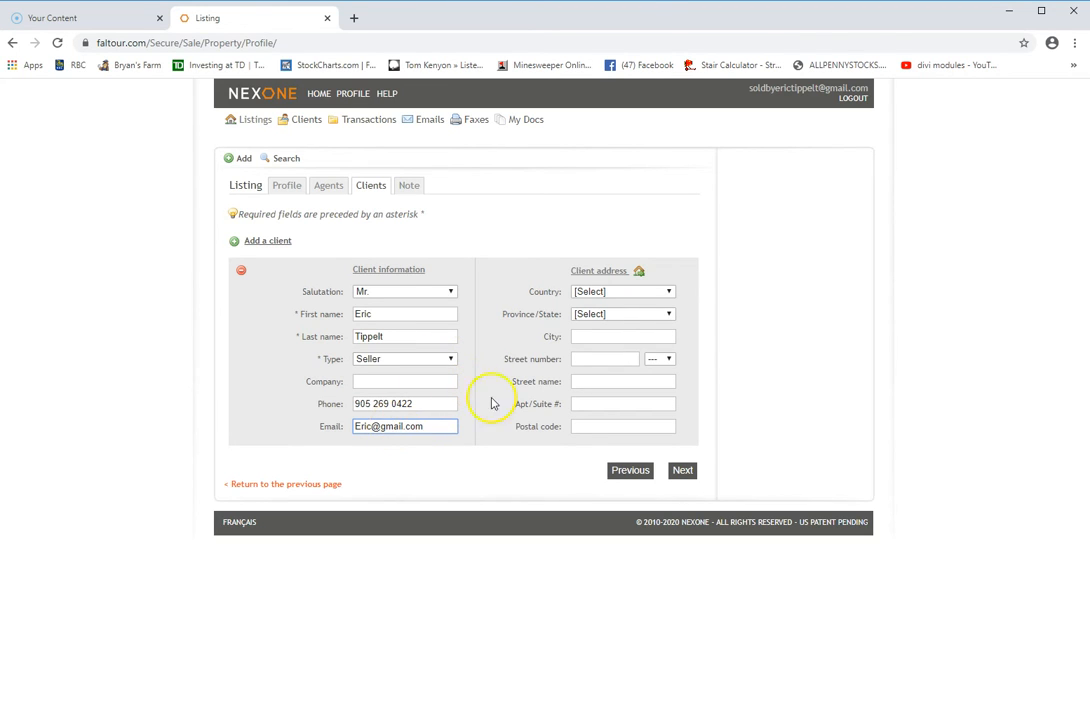
Set the client's address country to Canada and province to Ontario
left_click(670, 294)
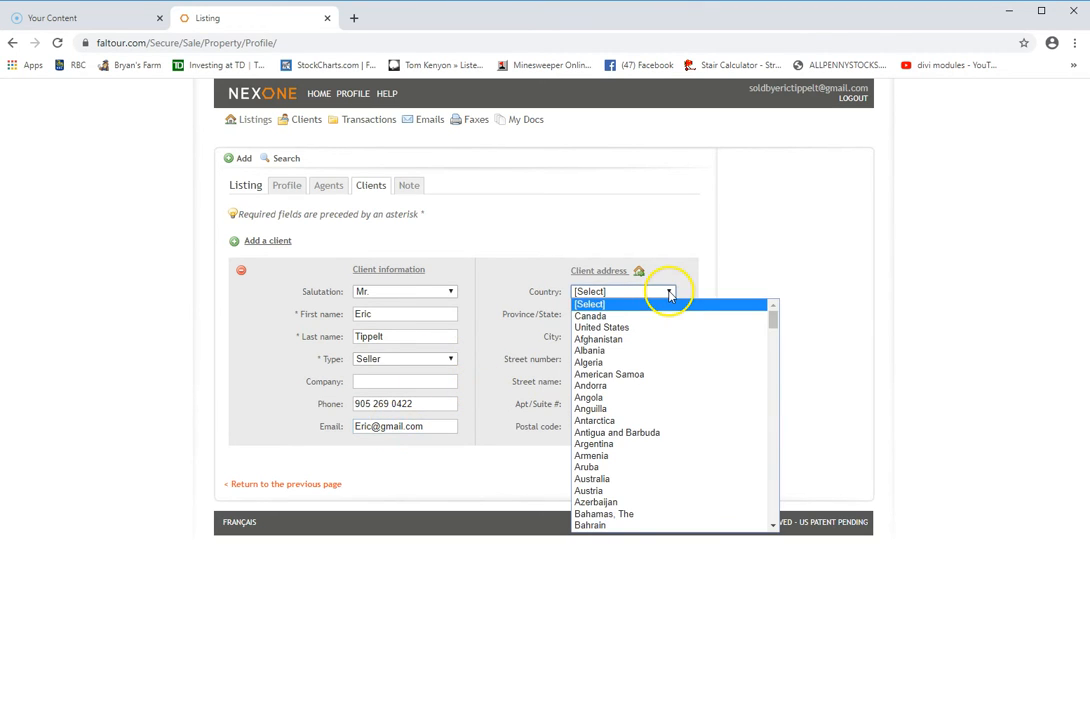
left_click(652, 319)
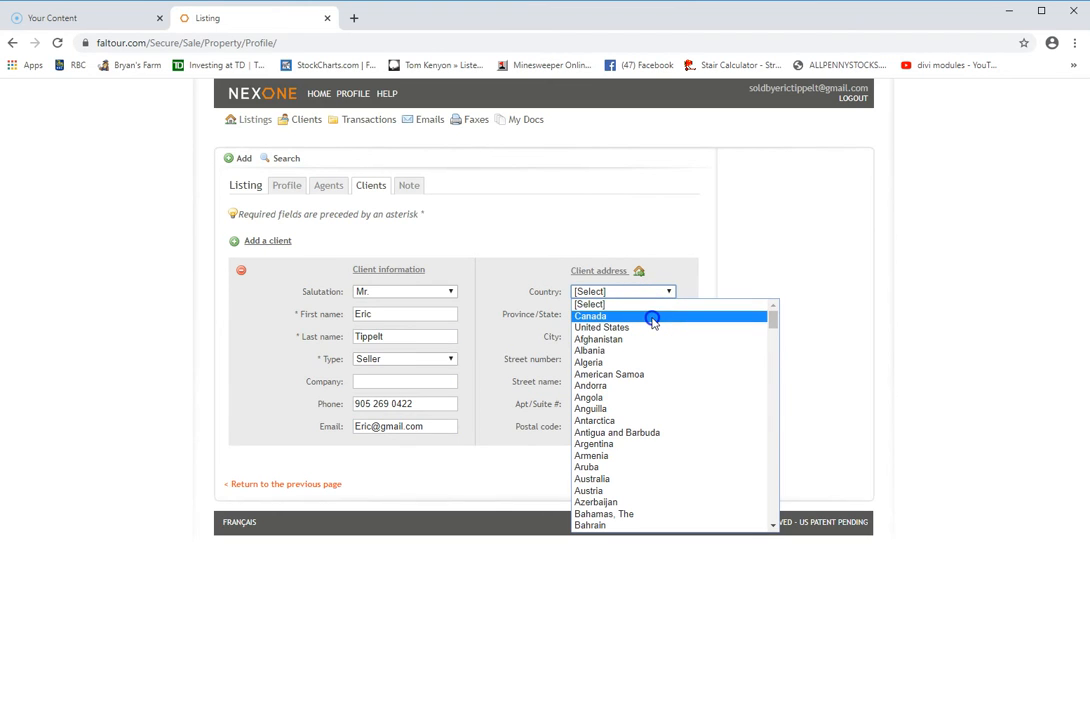
left_click(670, 313)
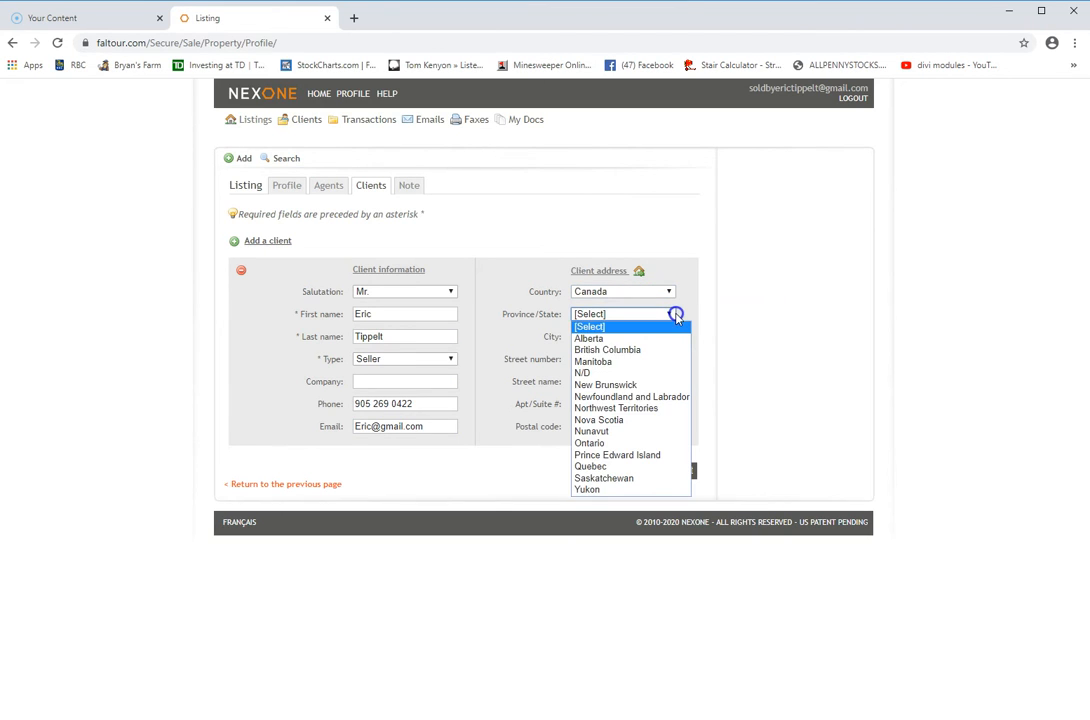
left_click(641, 442)
Enter the client's city, street number, street name and postal code
left_click(593, 339)
type("B")
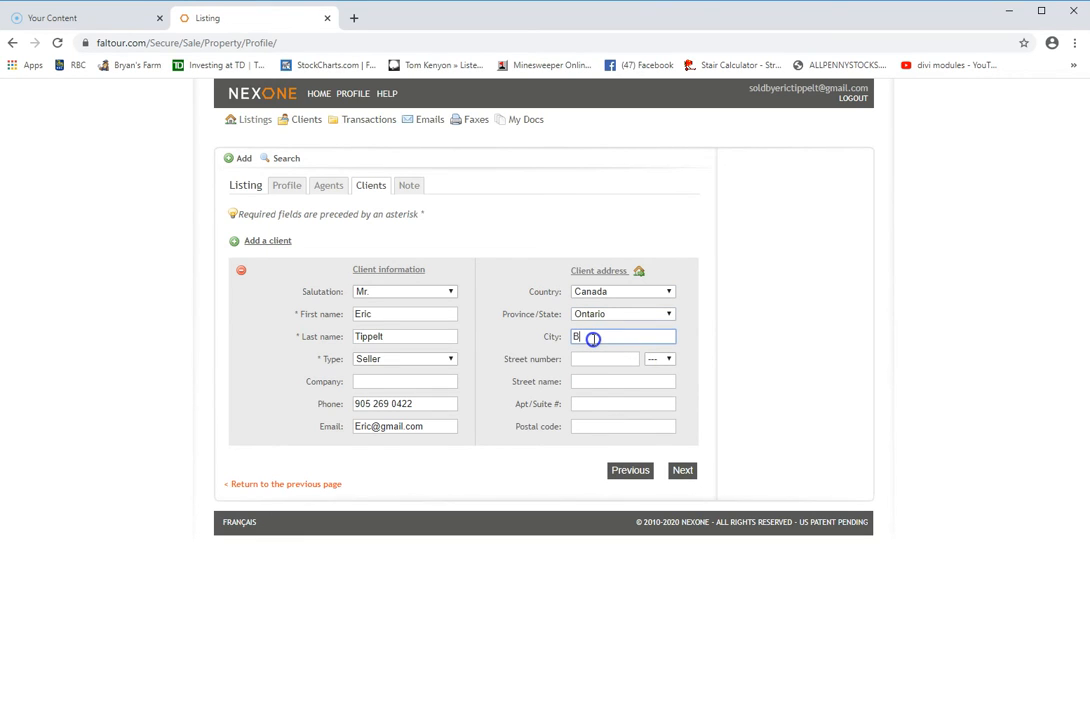
type("rig")
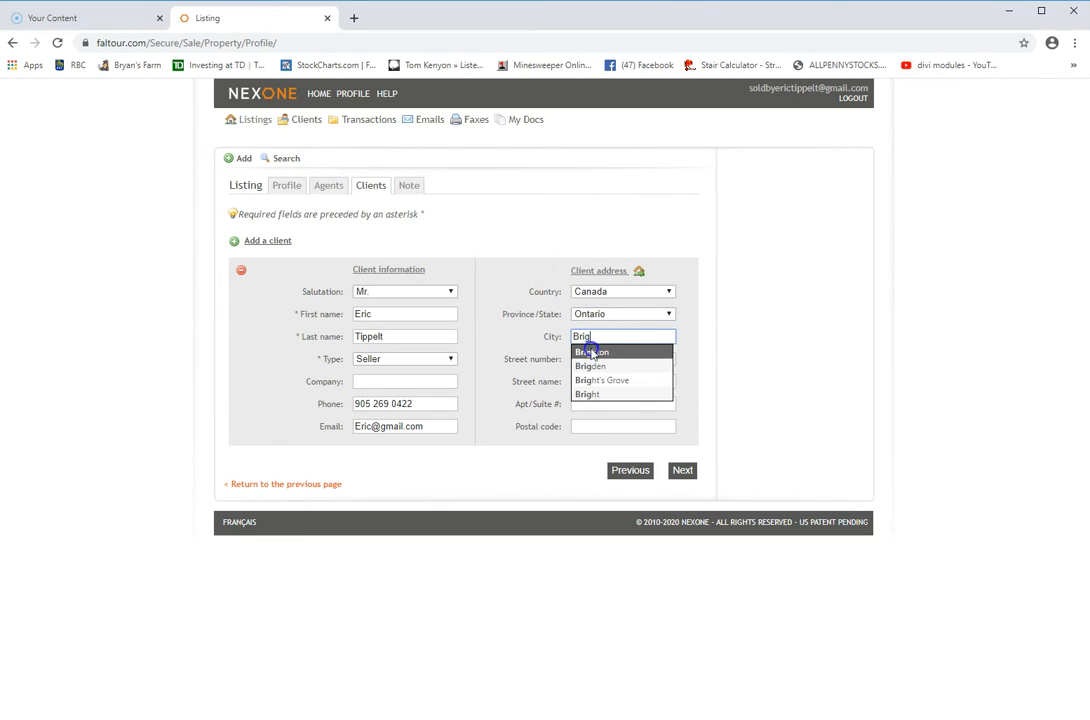
left_click(589, 381)
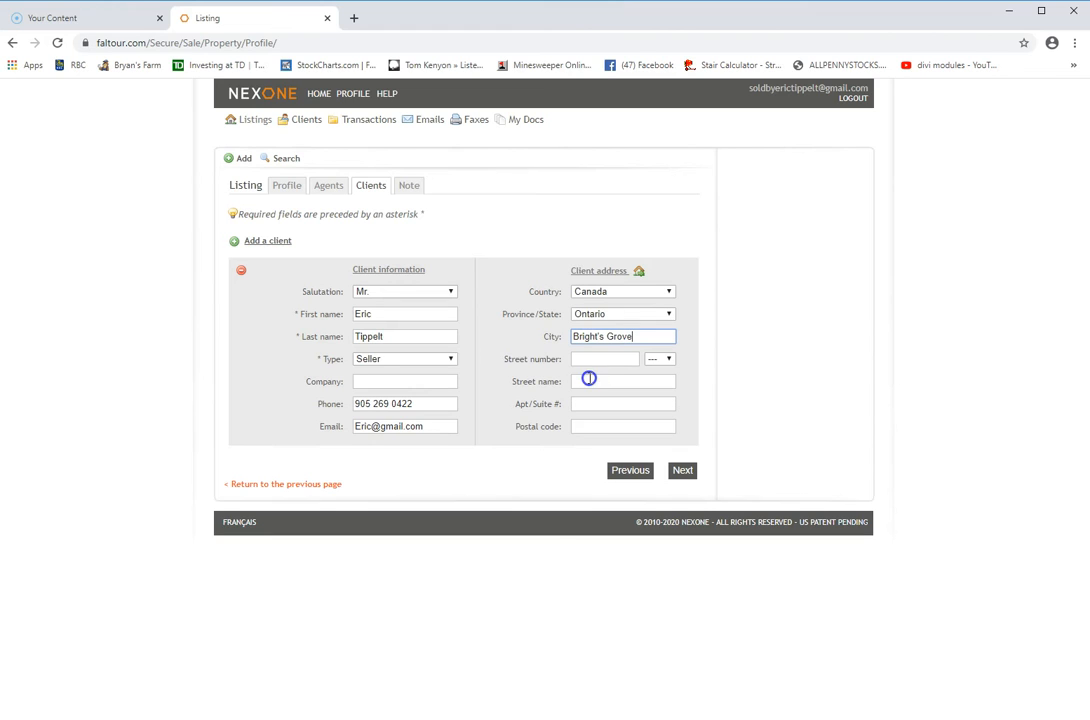
left_click(590, 359)
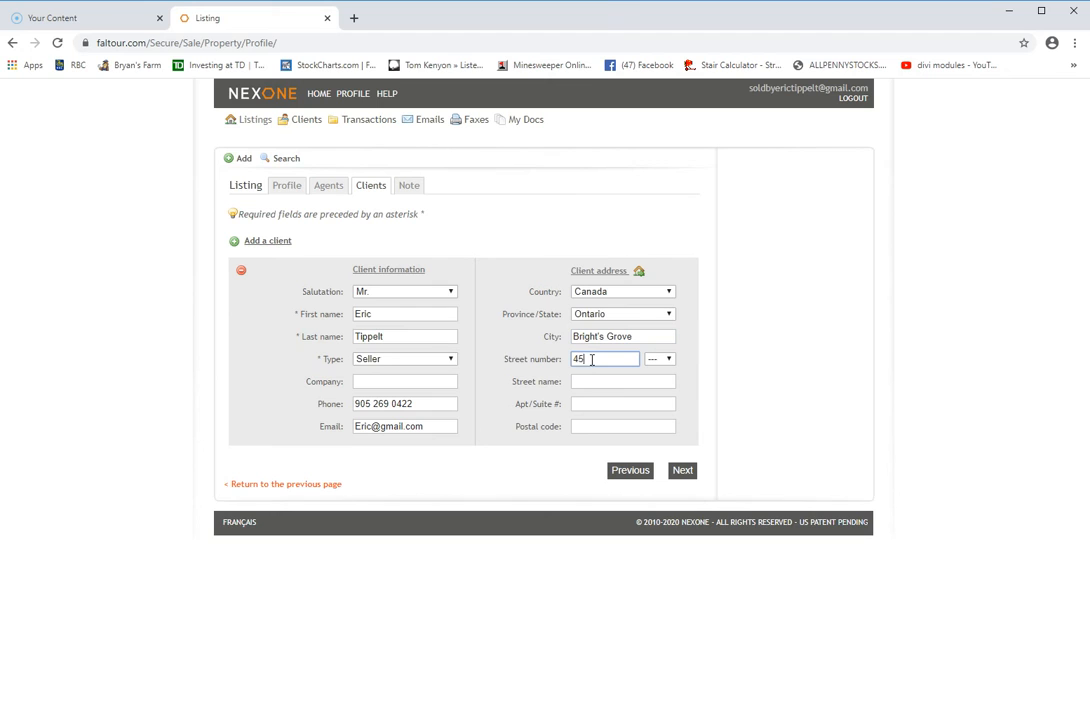
left_click(593, 381)
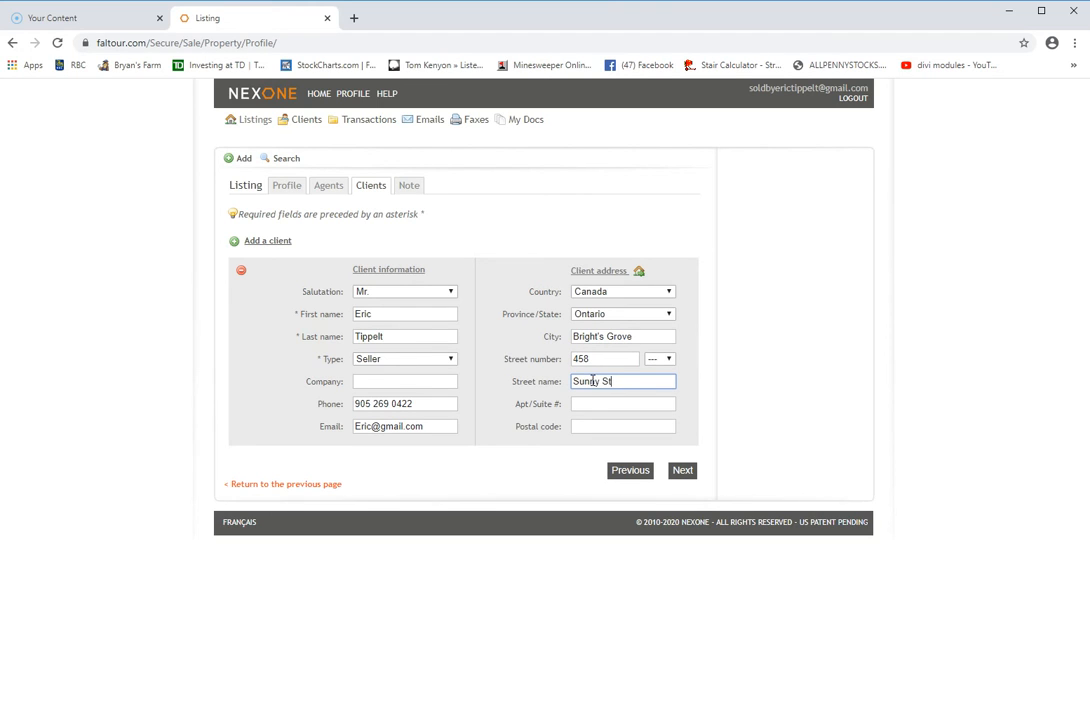
left_click(601, 429)
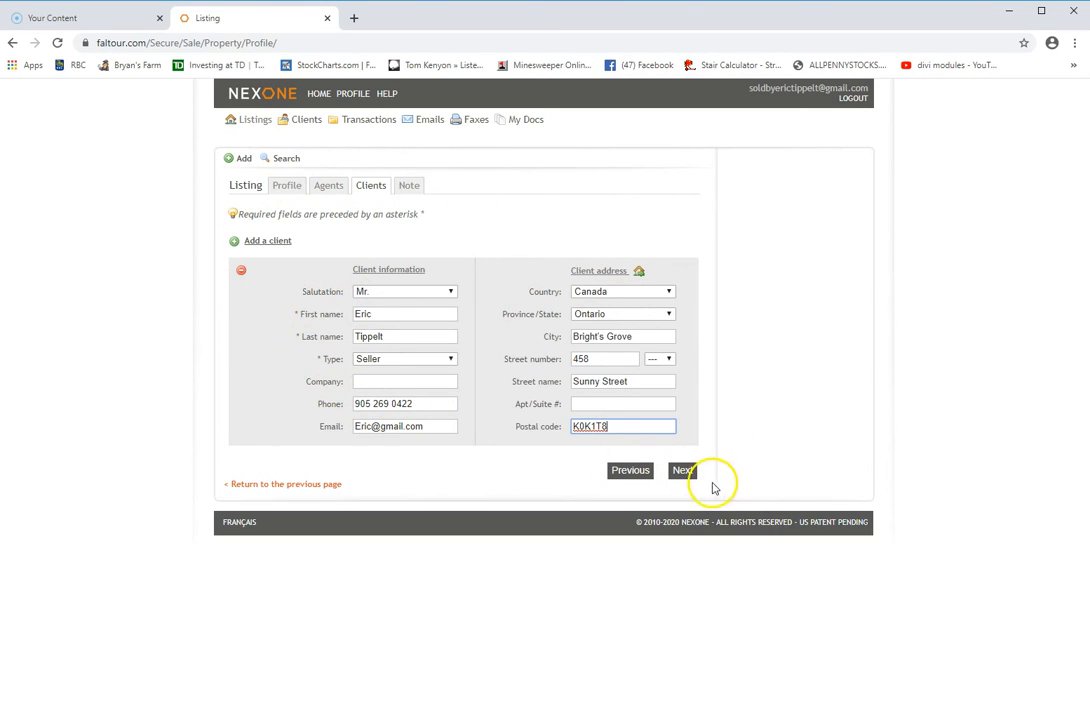
Advance to the Note step and save the new listing
left_click(683, 471)
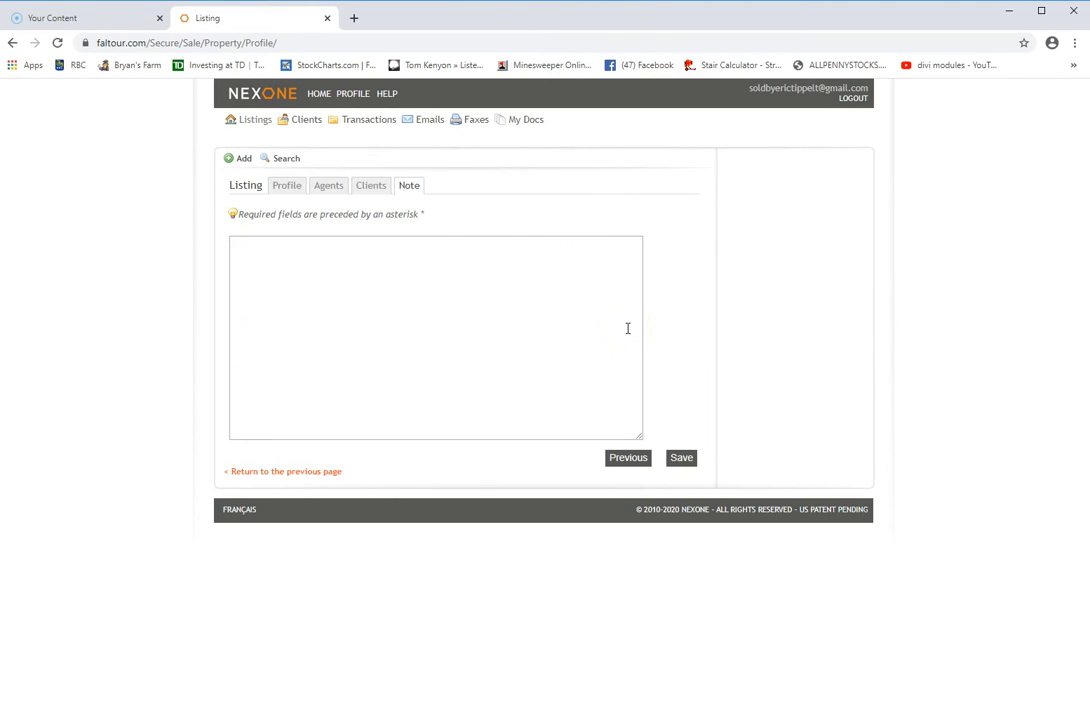
left_click(683, 462)
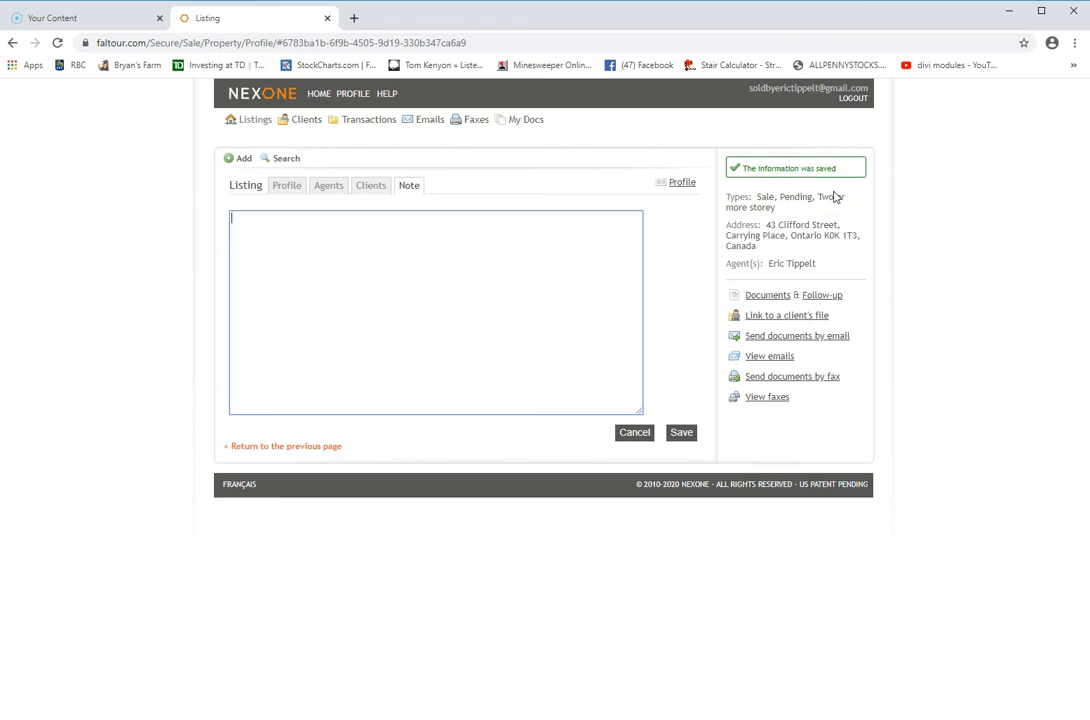
Correct the listing price to plain 300000.00 and save the listing
left_click(290, 190)
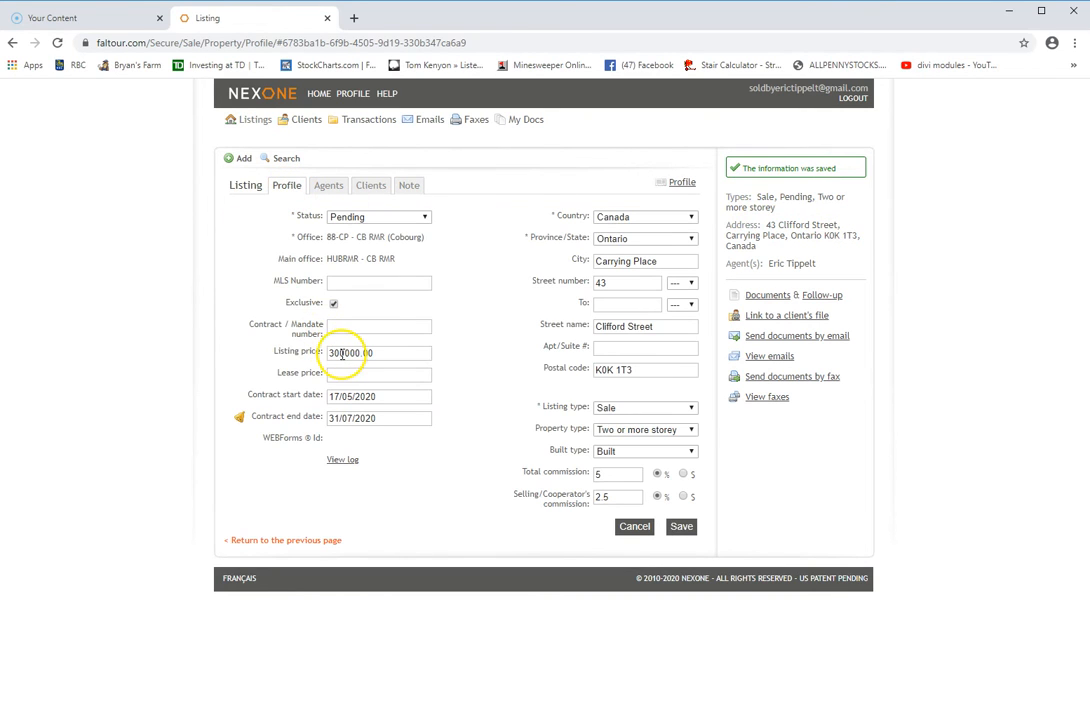
left_click(343, 353)
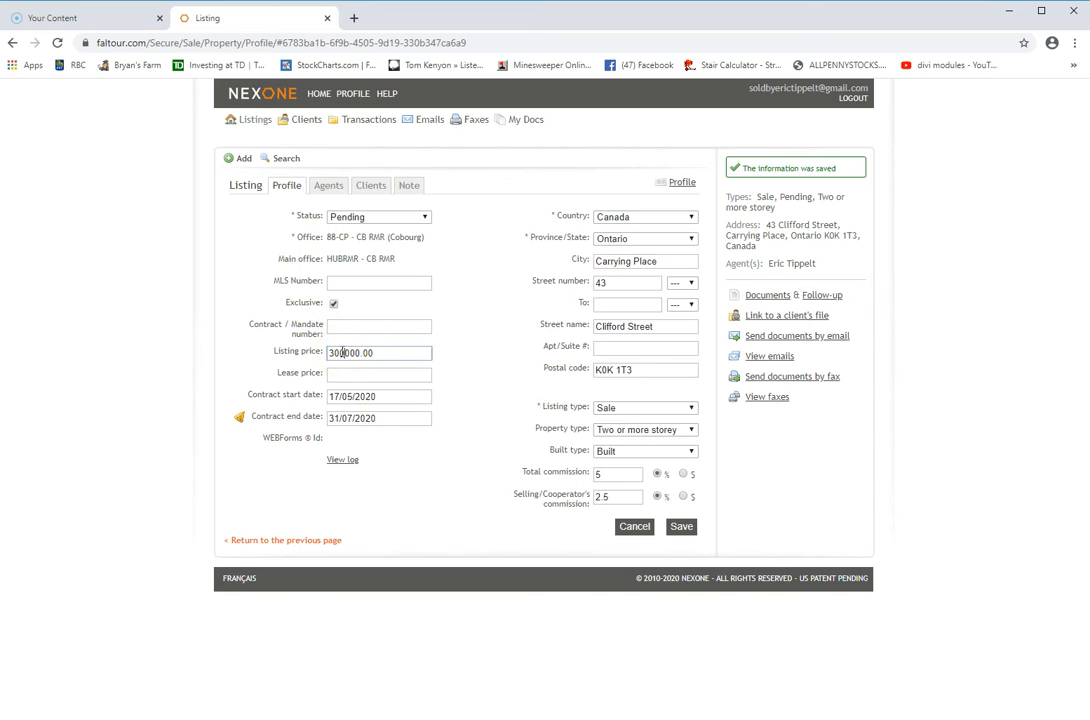
left_click(681, 527)
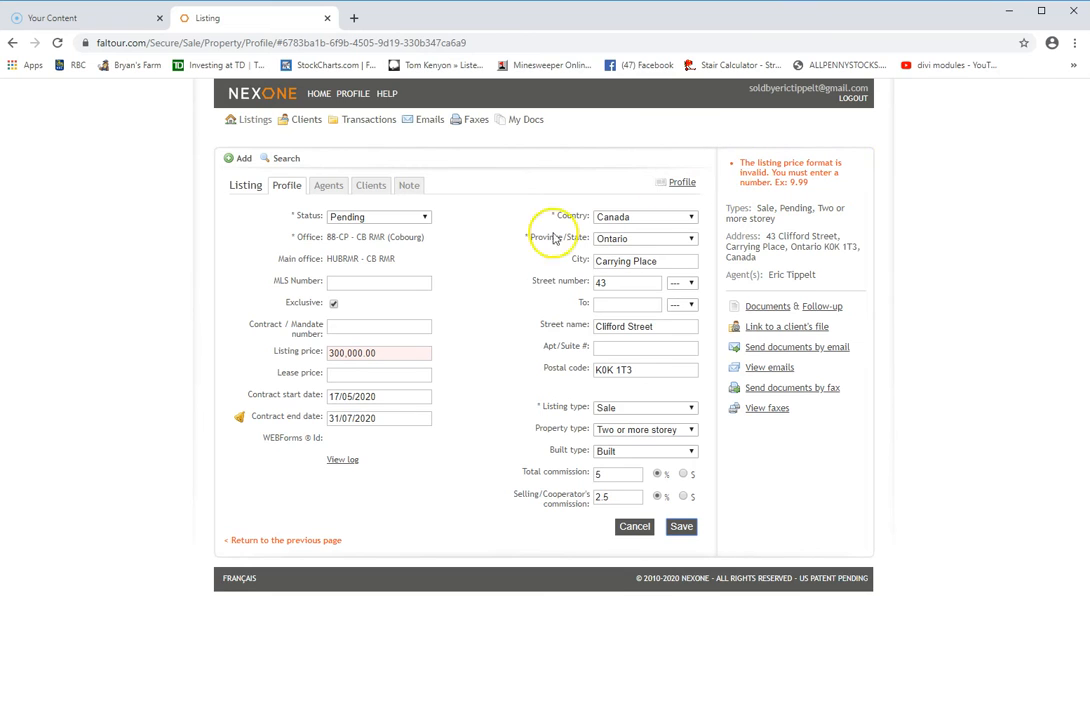
left_click(345, 355)
key("BackSpace")
type(",")
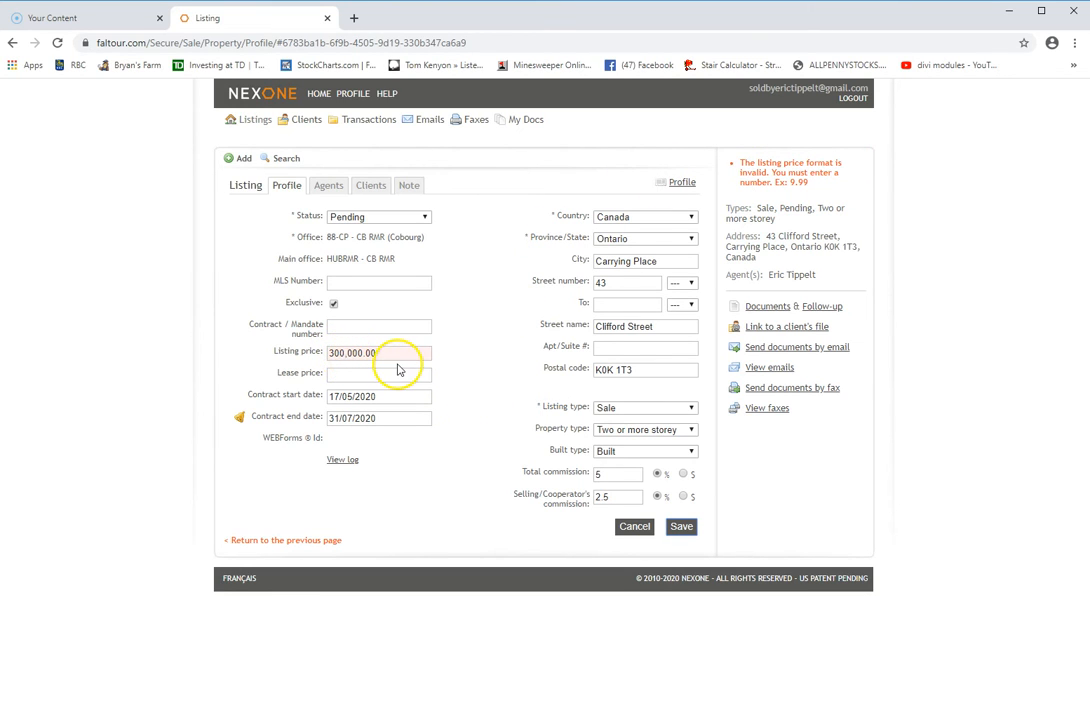
left_click(348, 353)
key("BackSpace")
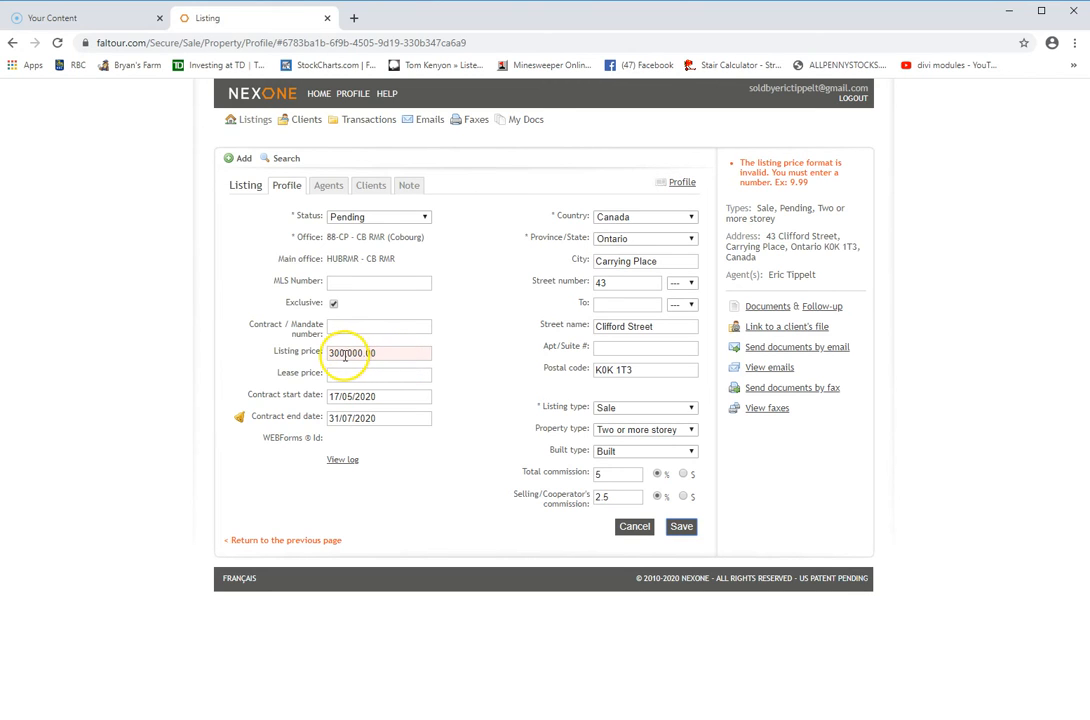
key("BackSpace")
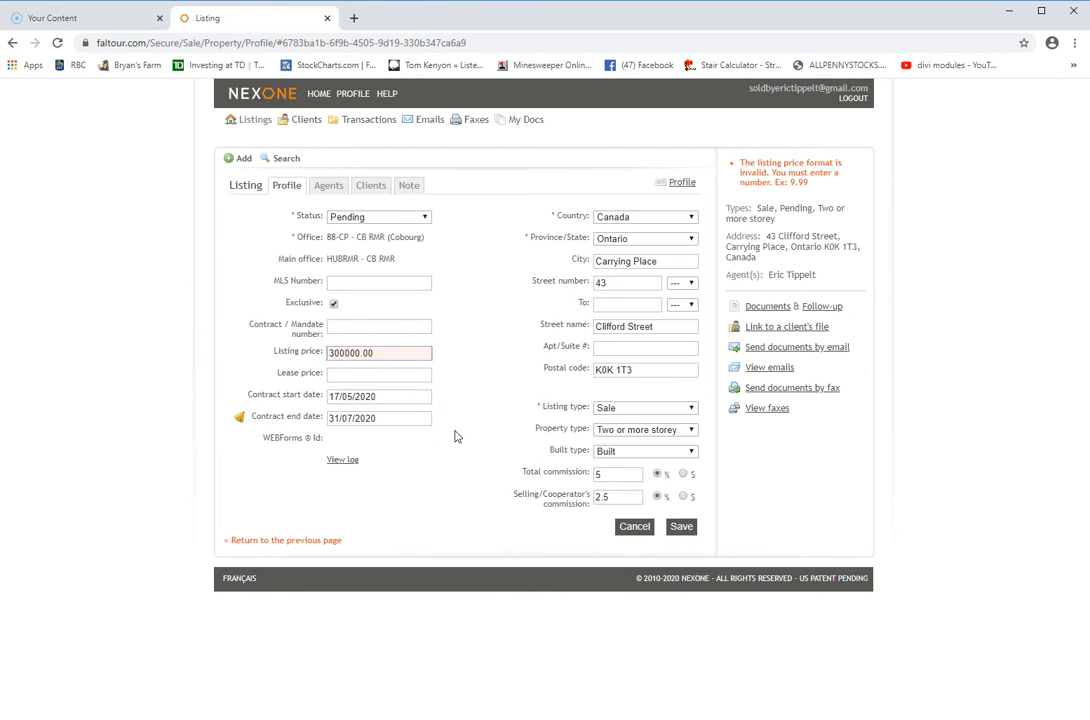
left_click(679, 528)
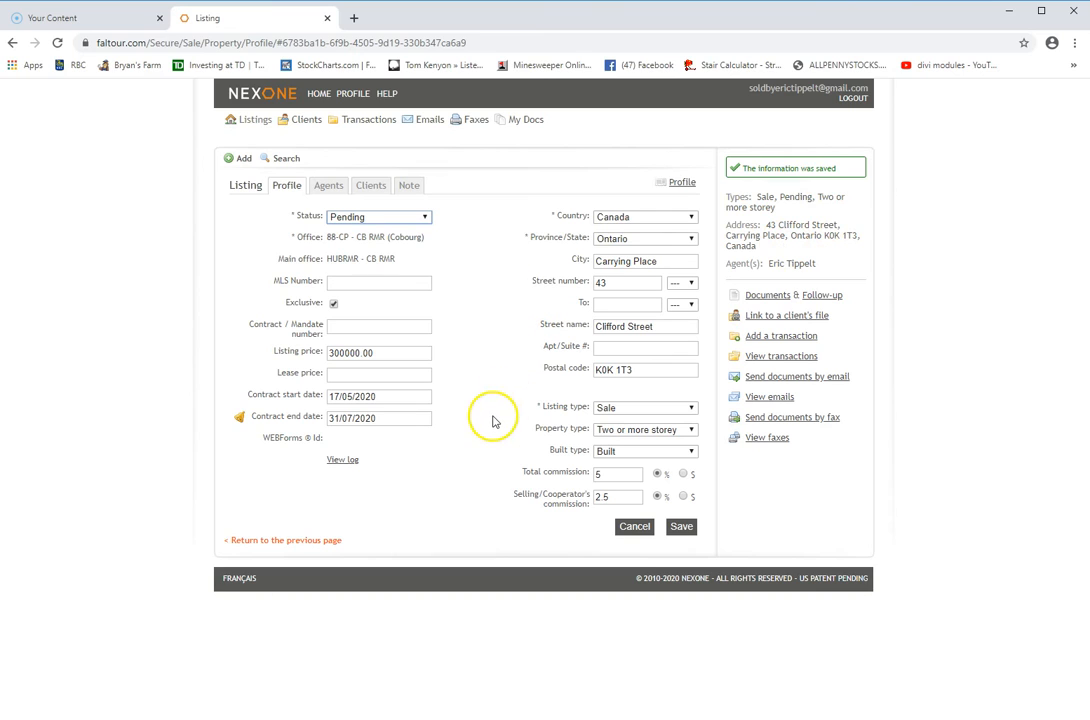
left_click(259, 121)
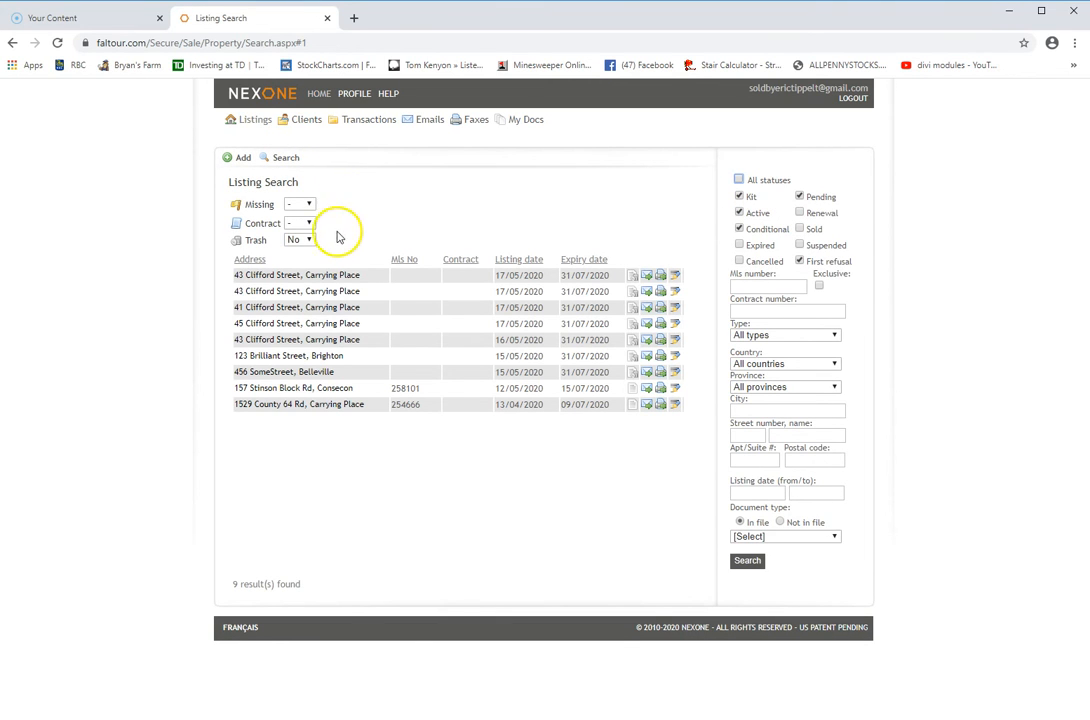
left_click(317, 278)
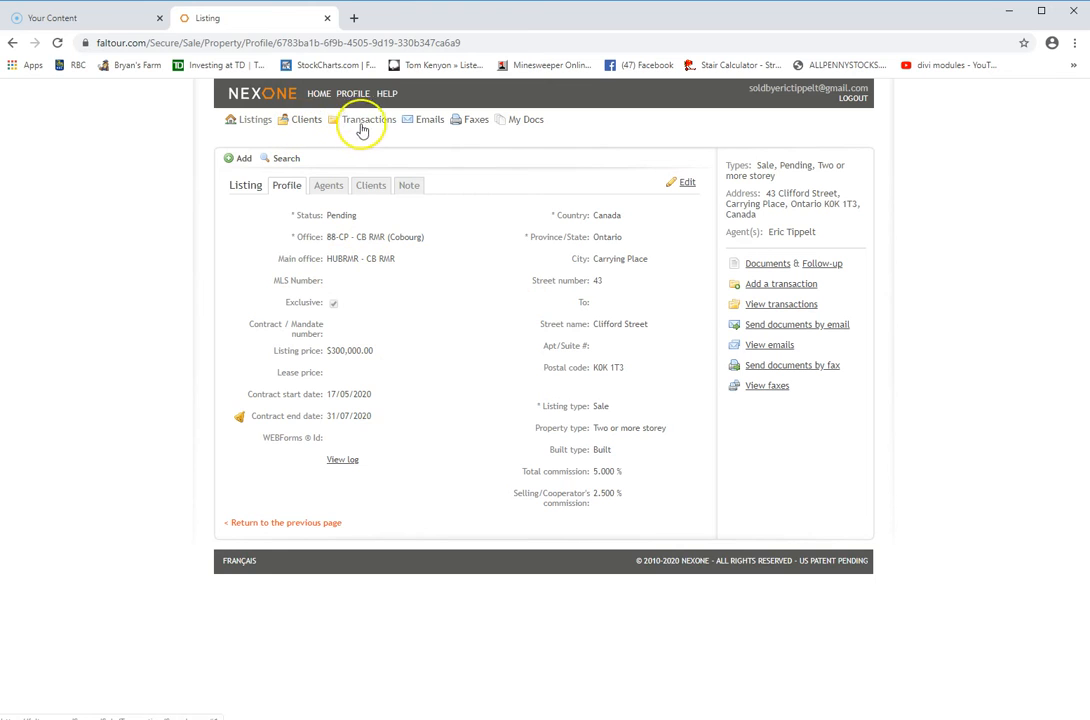
View the listing's client information, then return to its profile details
left_click(365, 186)
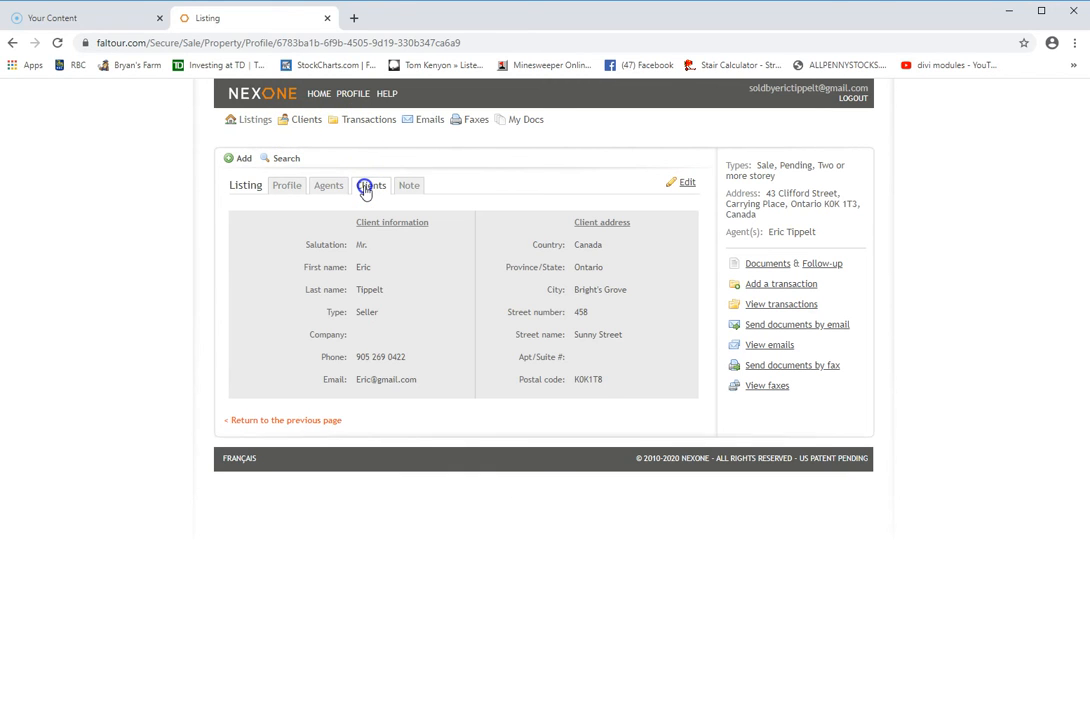
left_click(286, 186)
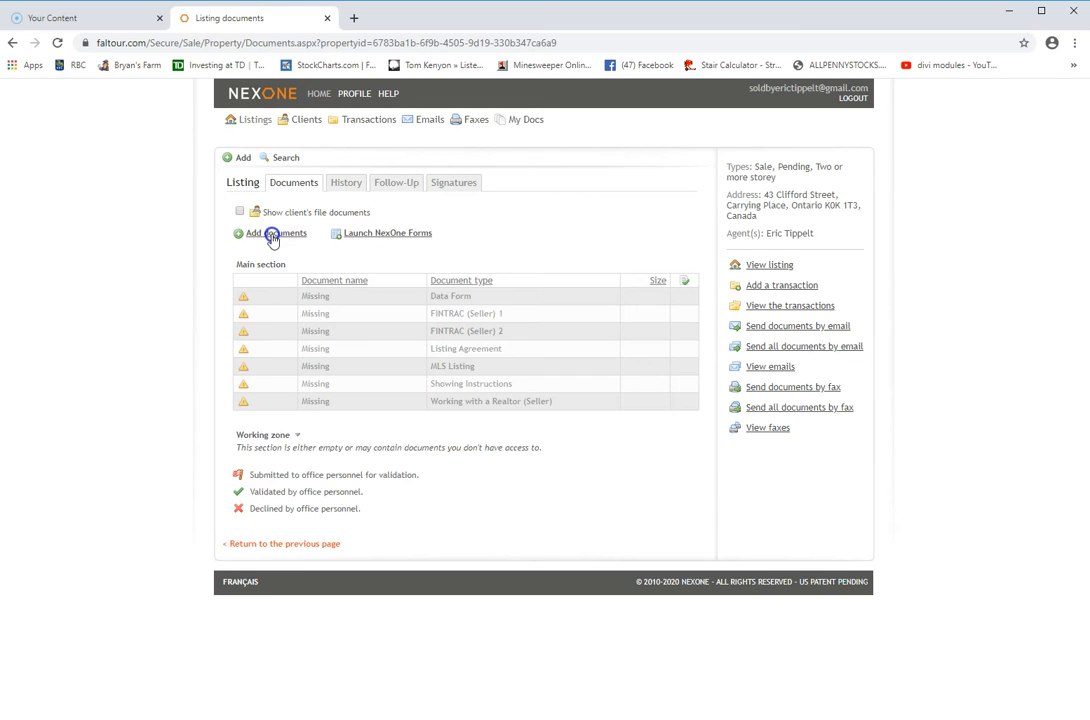
left_click(391, 236)
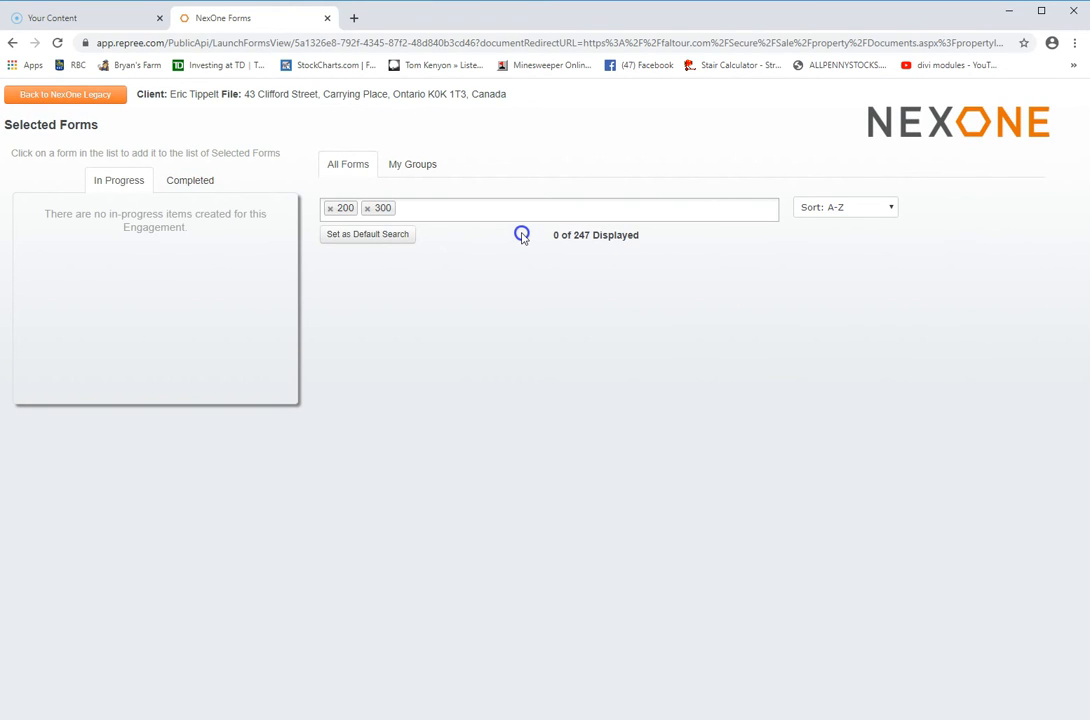
Replace the 200 and 300 tags with a single 200 search and select Form 200 - Listing Agreement
left_click(517, 216)
left_click(331, 208)
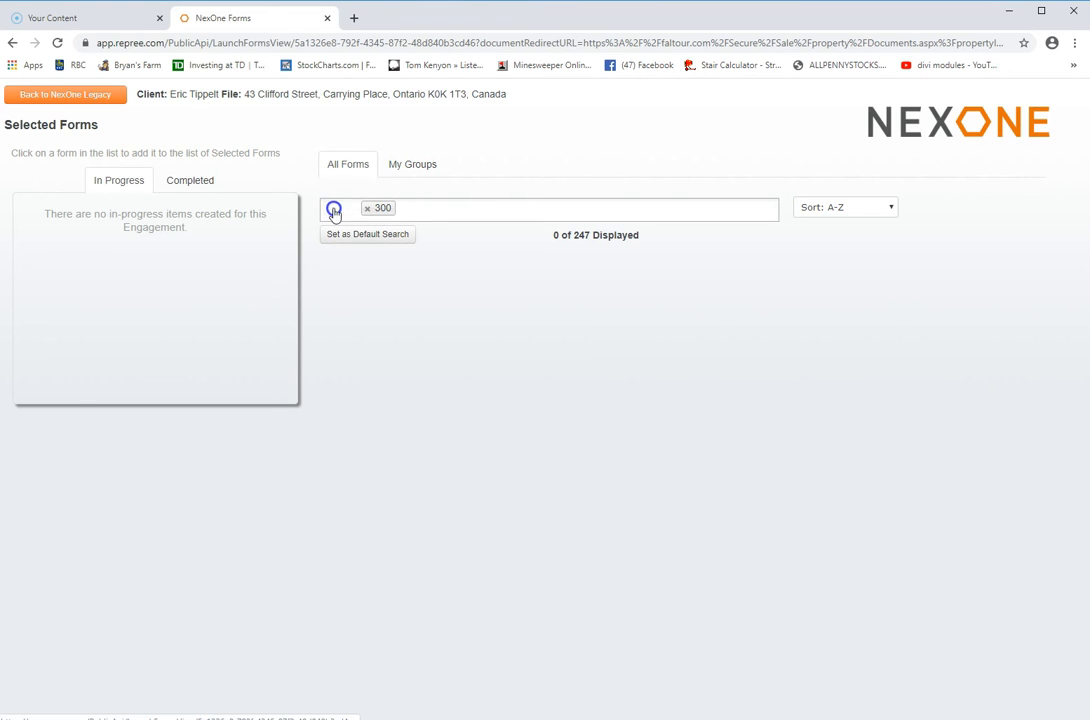
left_click(327, 208)
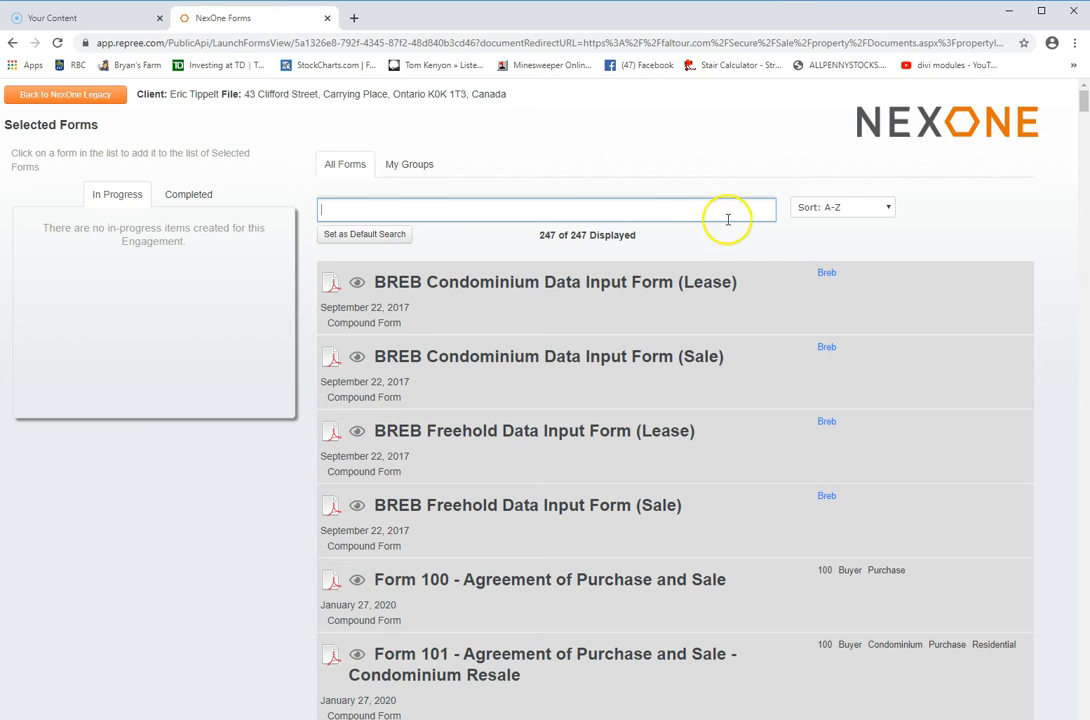
type("200")
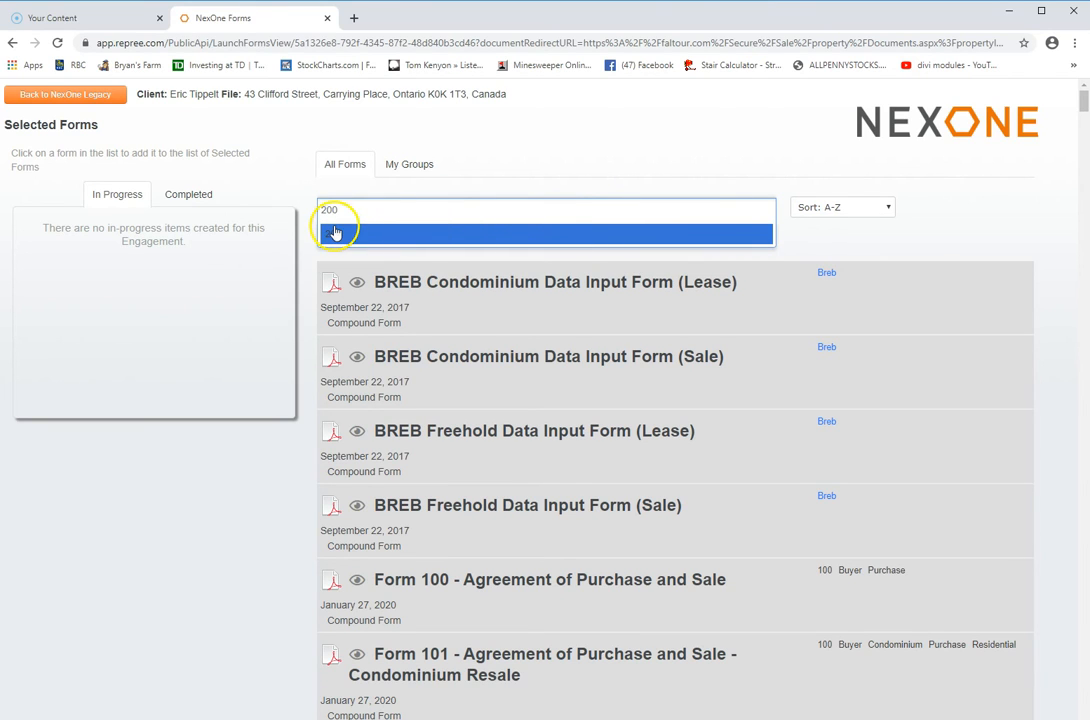
left_click(335, 236)
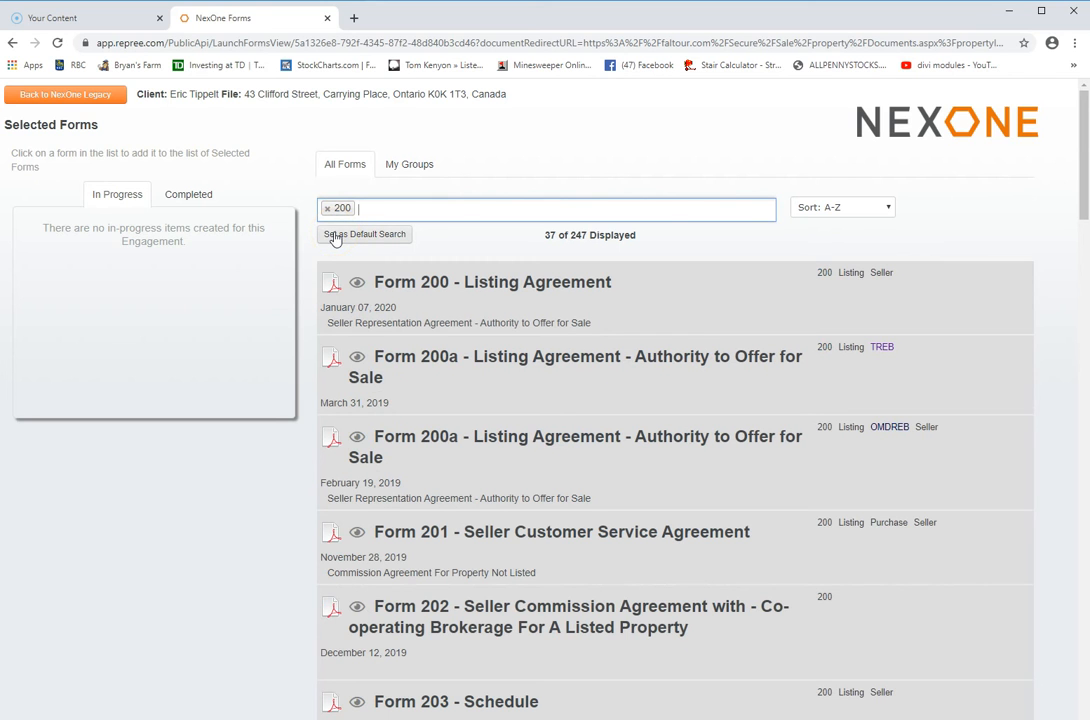
scroll(452, 285, "down", 2)
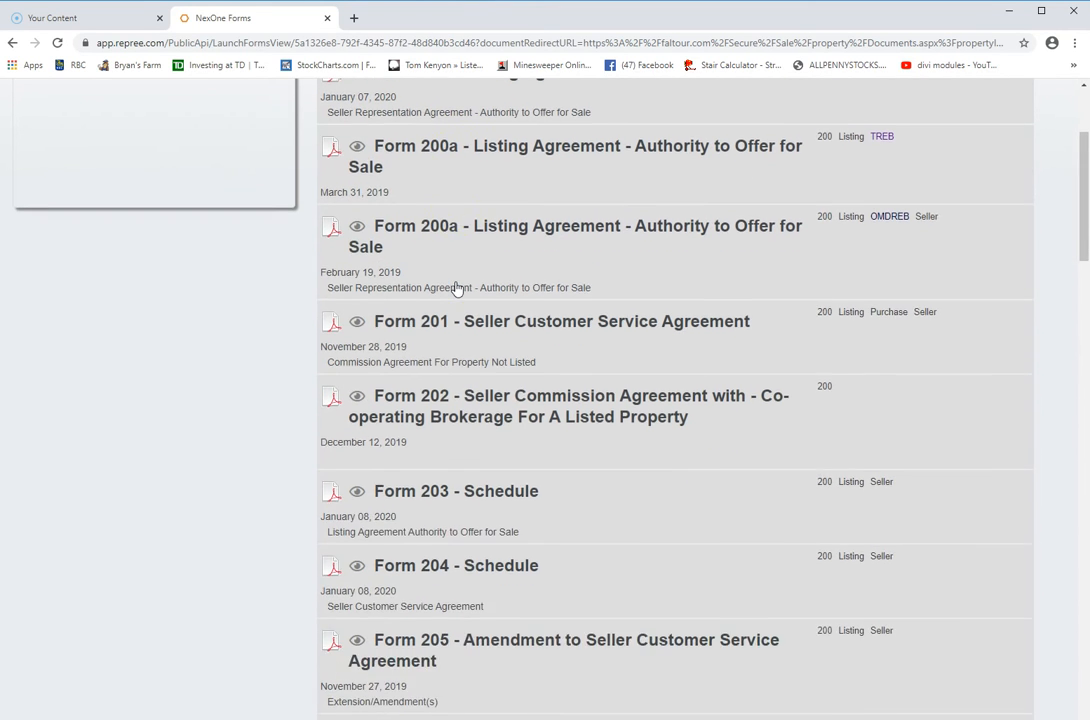
scroll(455, 288, "down", 6)
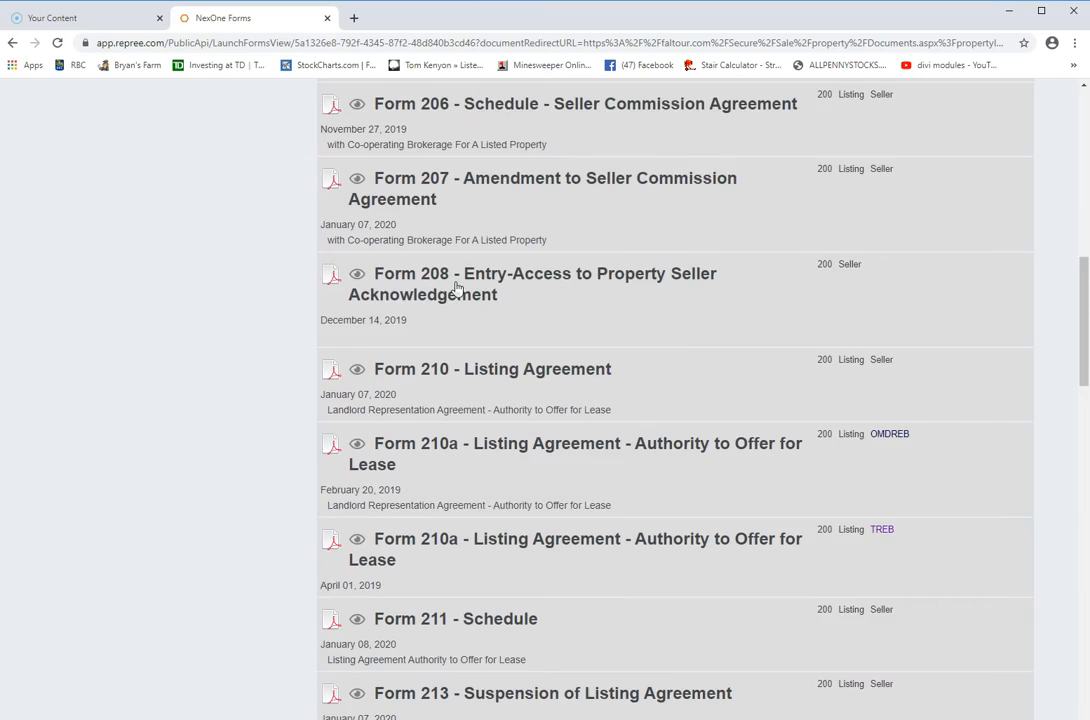
scroll(455, 288, "down", 7)
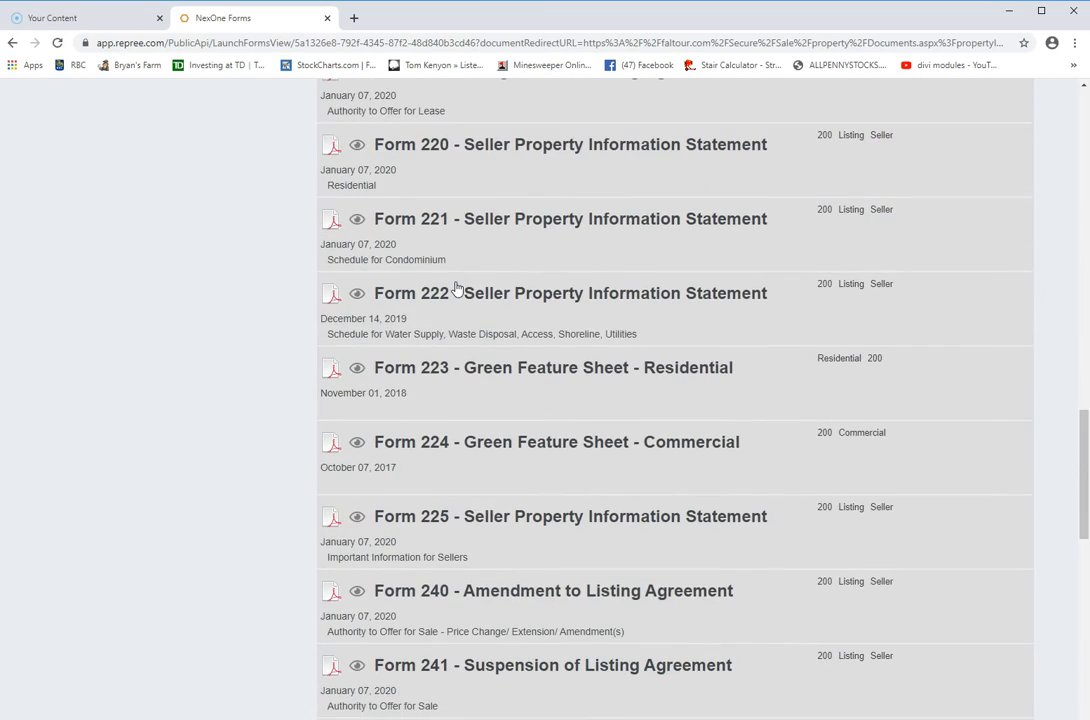
scroll(455, 288, "up", 16)
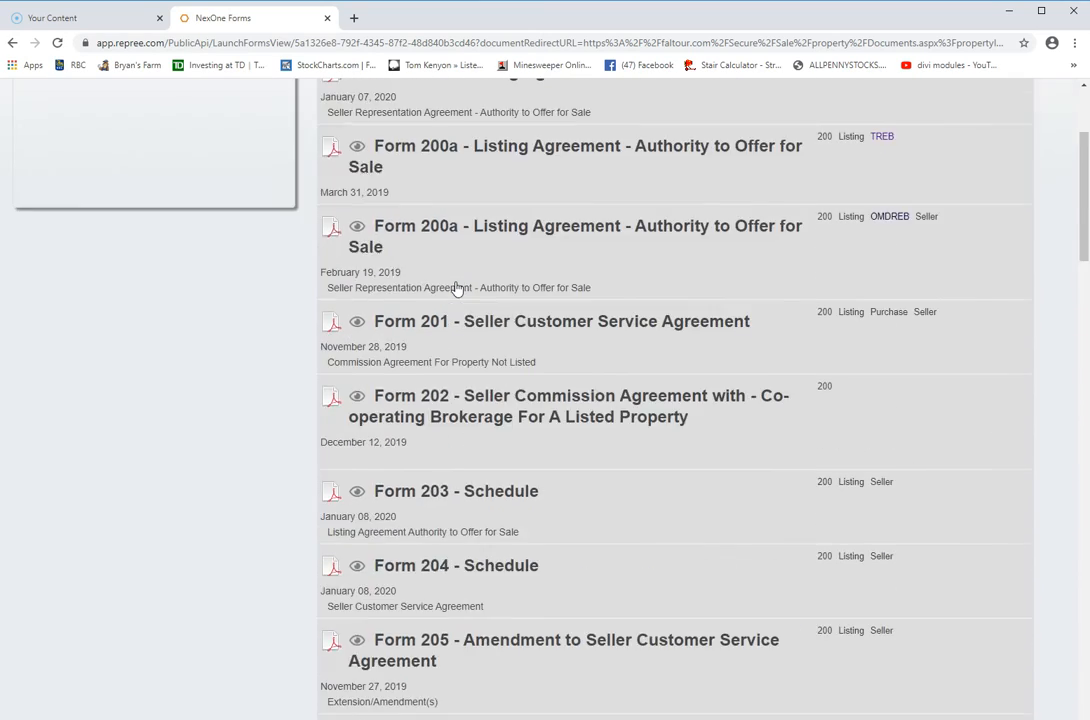
left_click(486, 287)
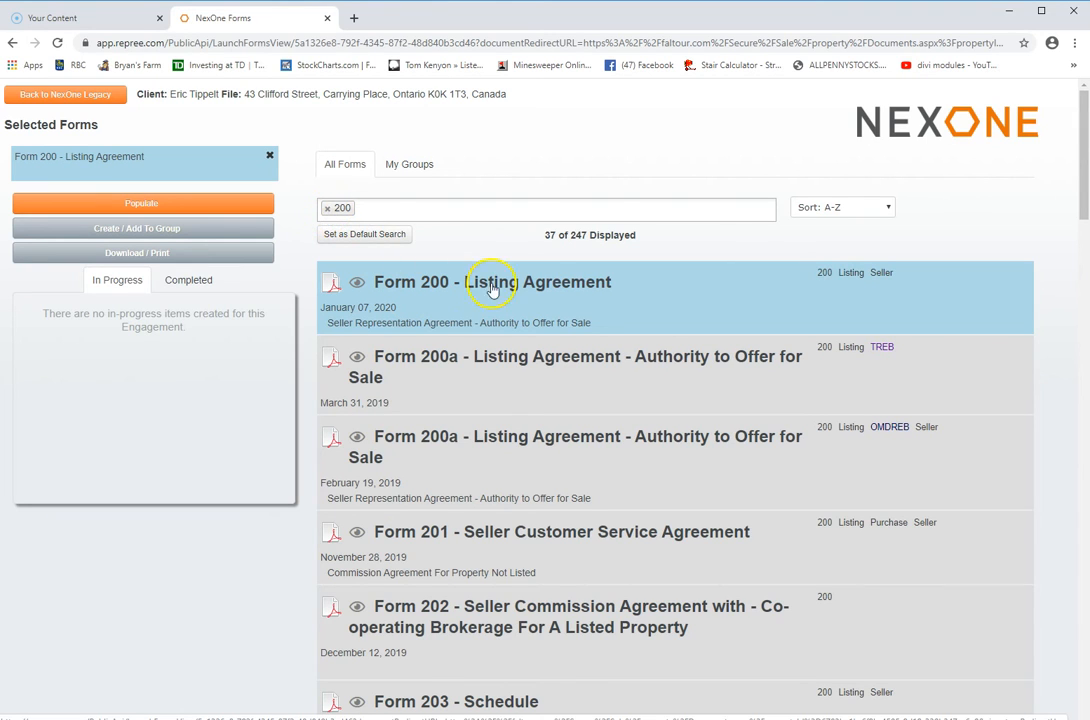
Search 810, add Form 810 - Working with a REALTOR®, and open the Populate property data dialog
left_click(330, 209)
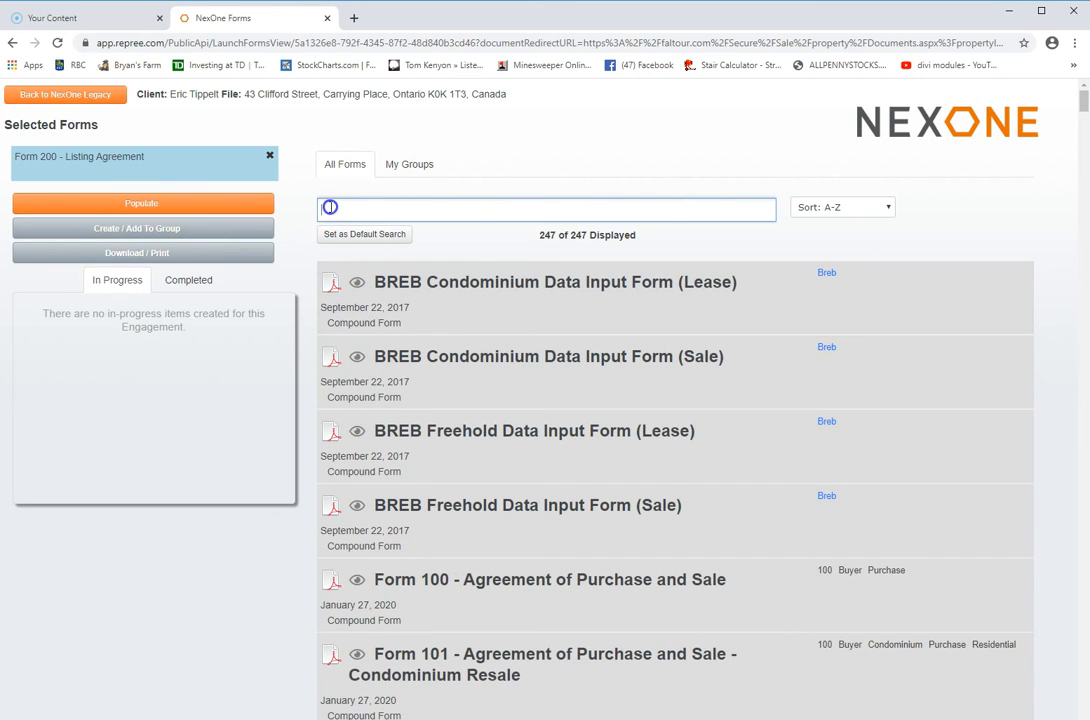
type("810")
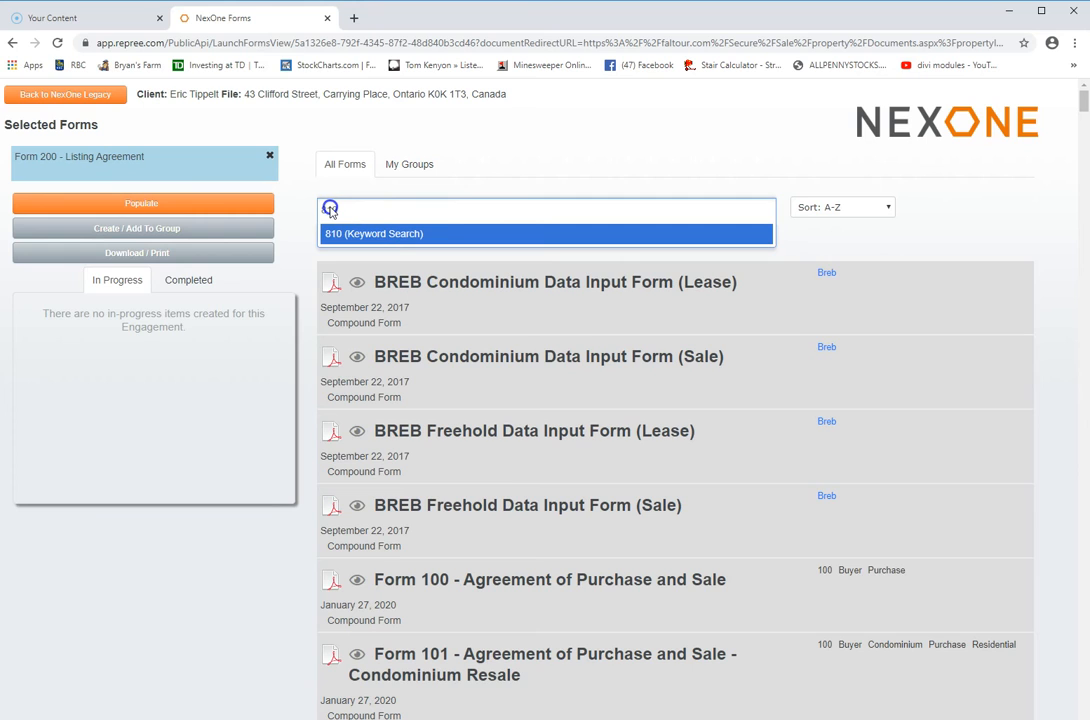
left_click(370, 234)
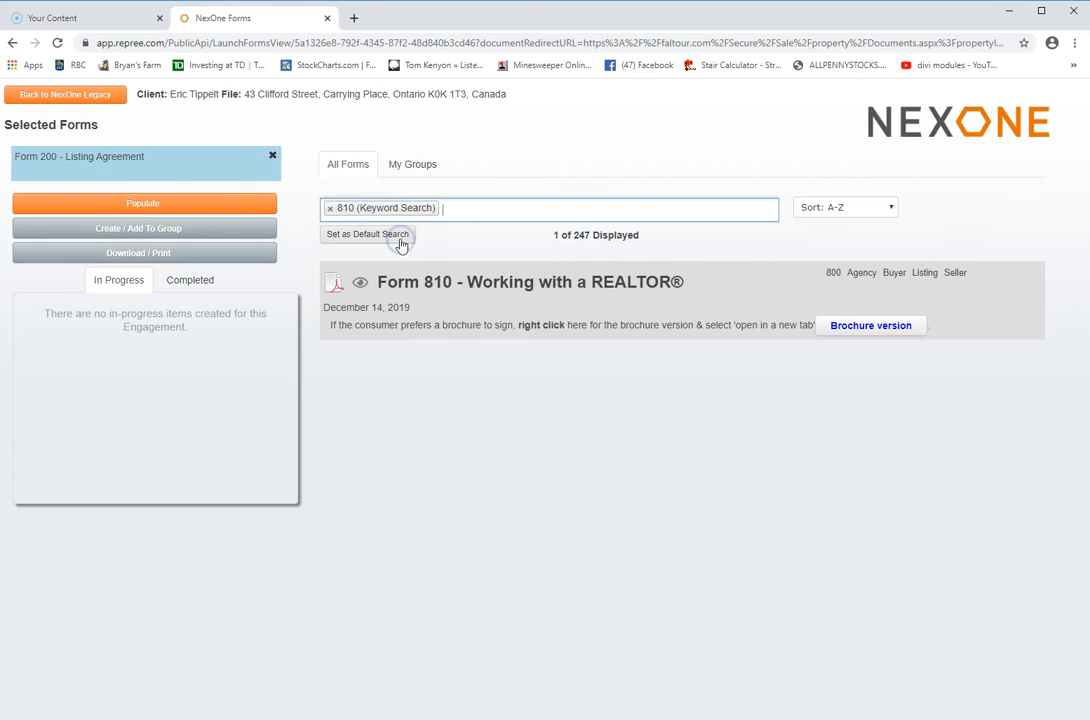
left_click(609, 305)
left_click(533, 289)
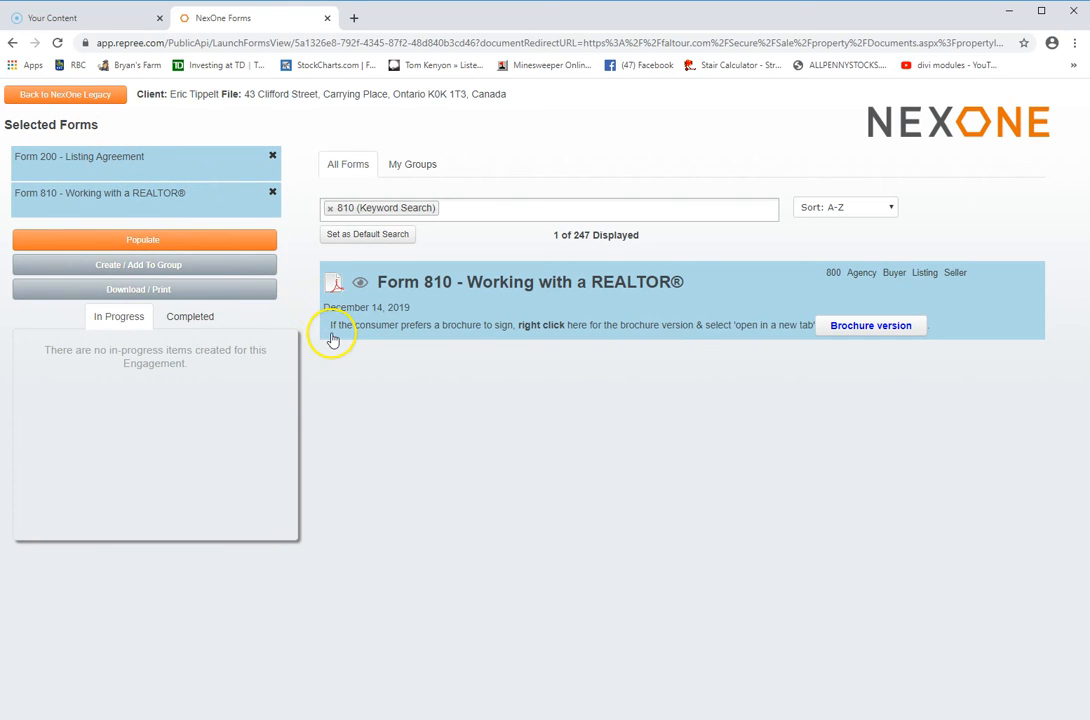
left_click(143, 240)
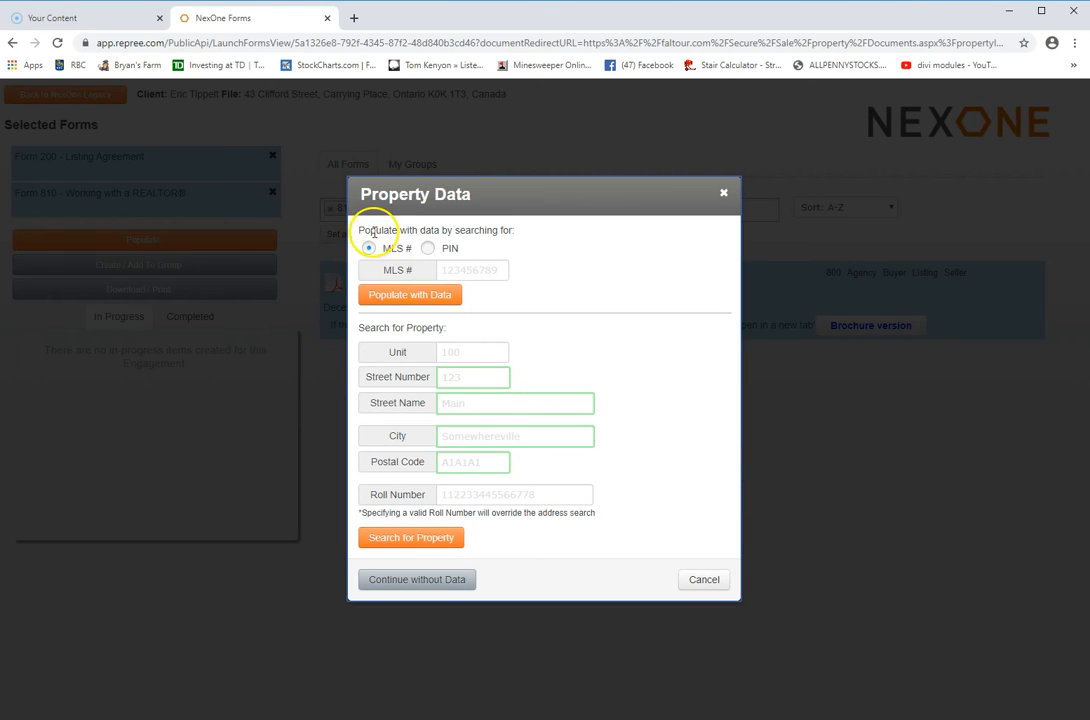
Look up the property by its PIN and populate Form 200 with seller and address data
left_click(427, 250)
left_click(444, 270)
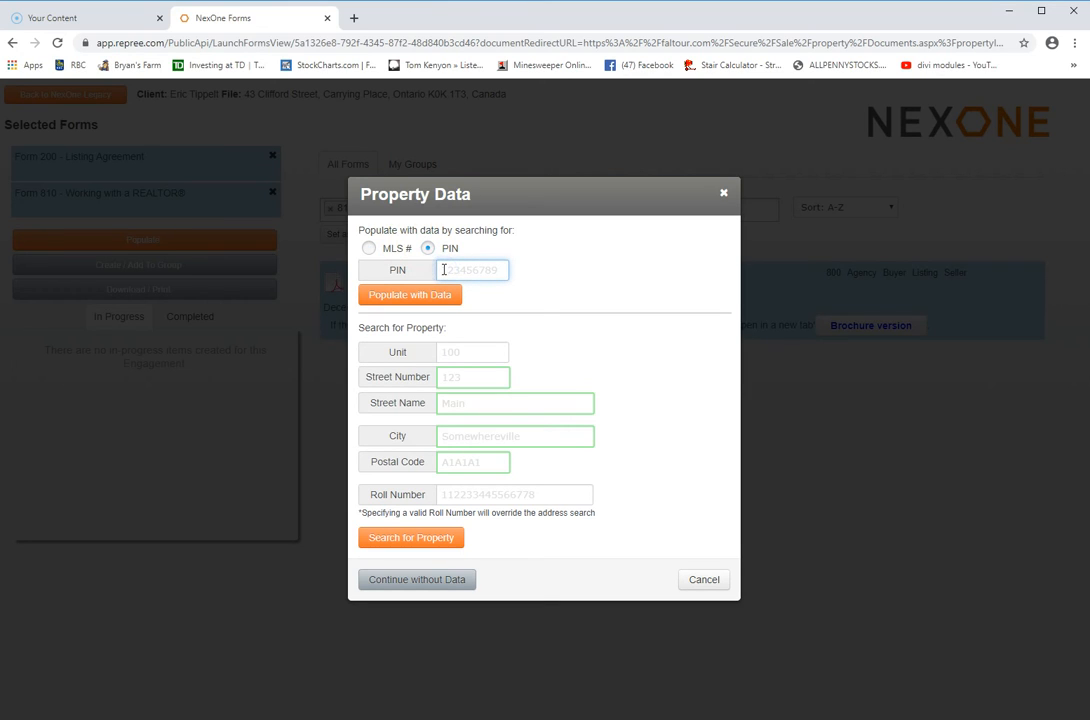
type("30101")
left_click(434, 307)
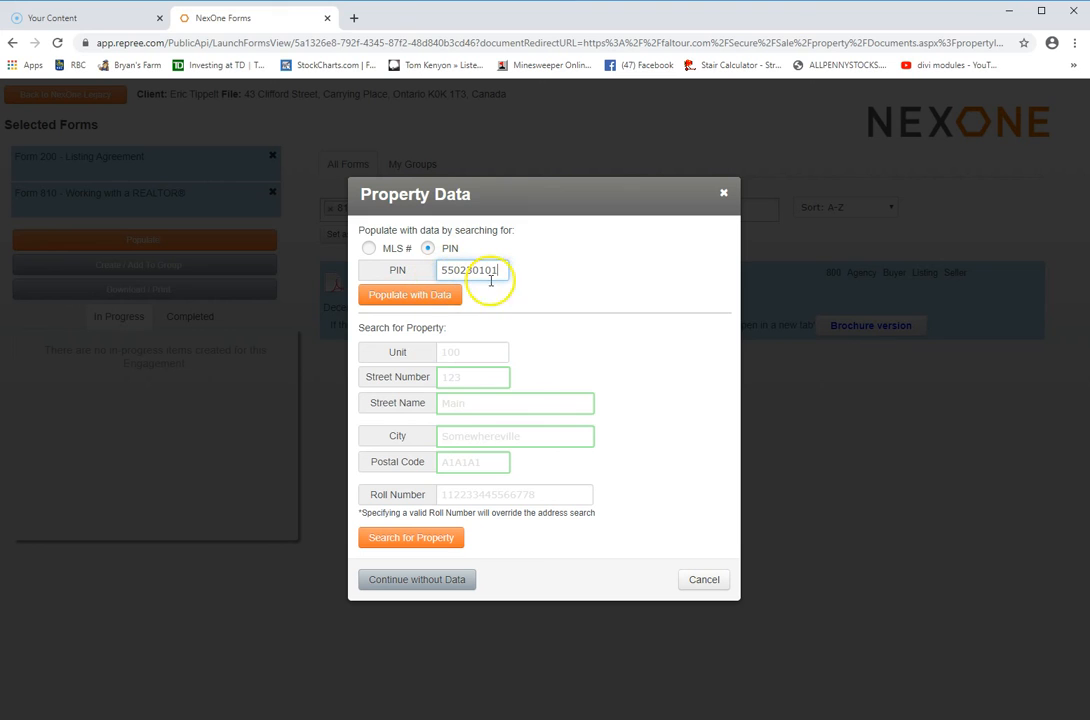
left_click(445, 293)
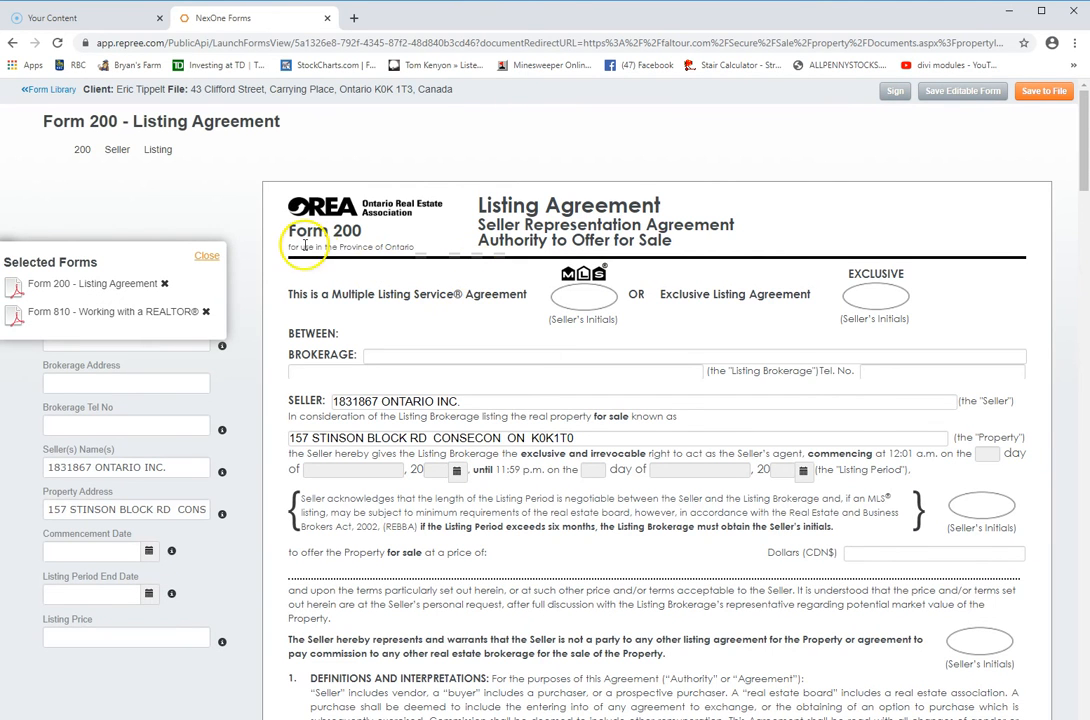
Review Form 200 and Form 810, then close the Selected Forms panel
scroll(584, 202, "down", 2)
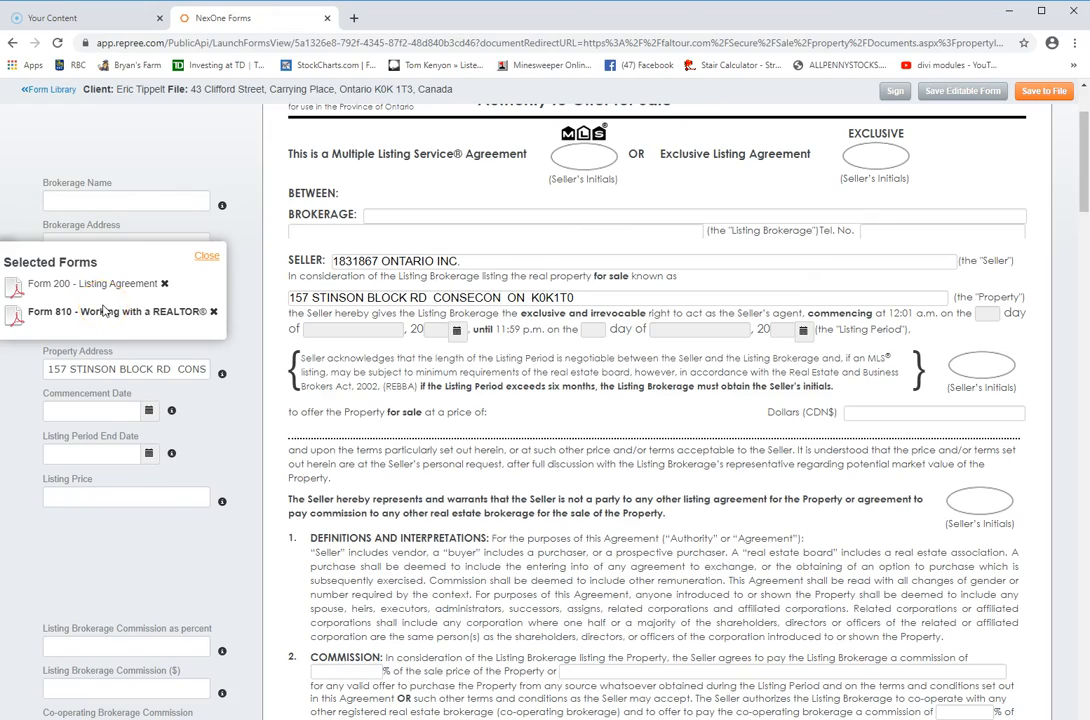
scroll(455, 254, "down", 1)
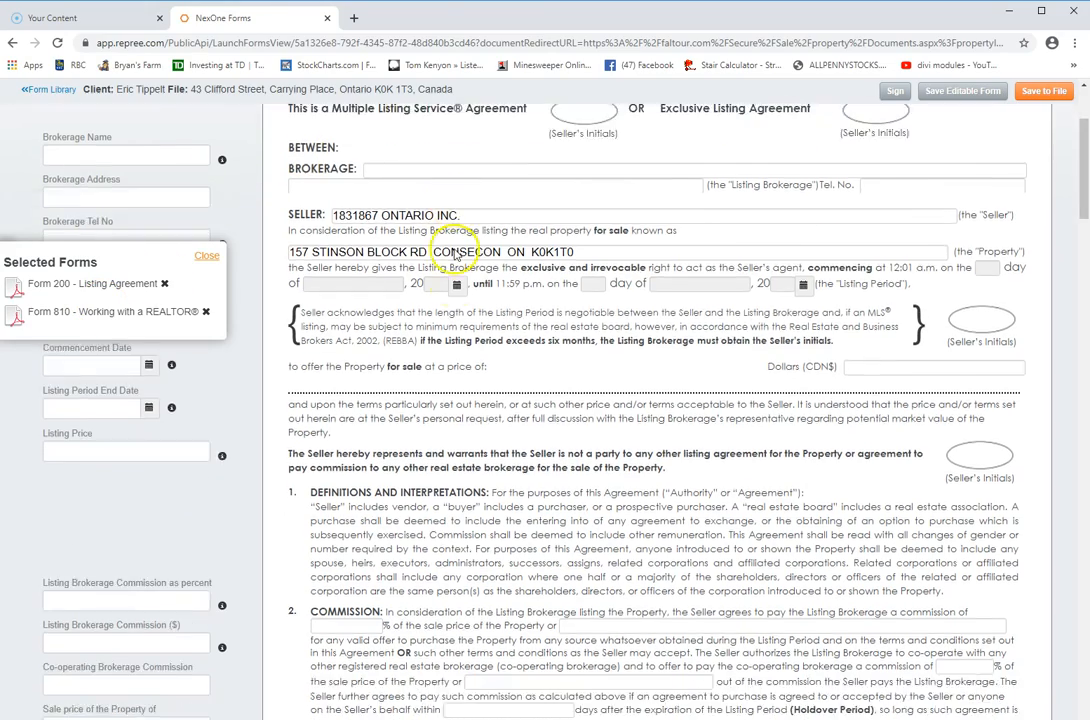
scroll(455, 254, "down", 10)
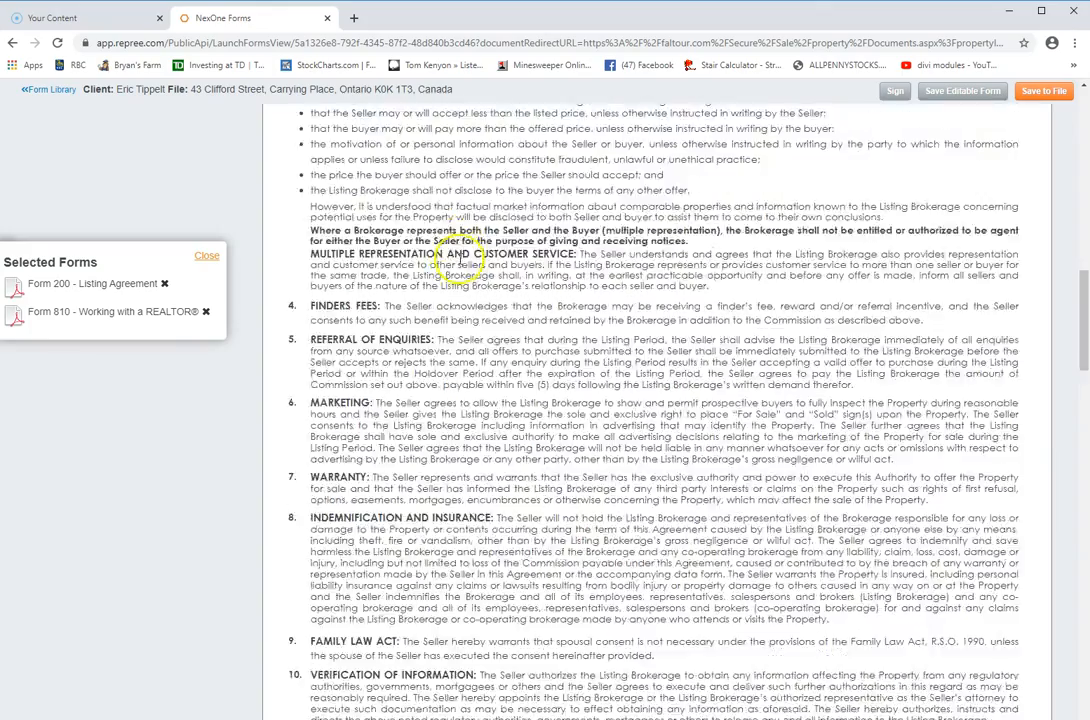
scroll(455, 254, "down", 15)
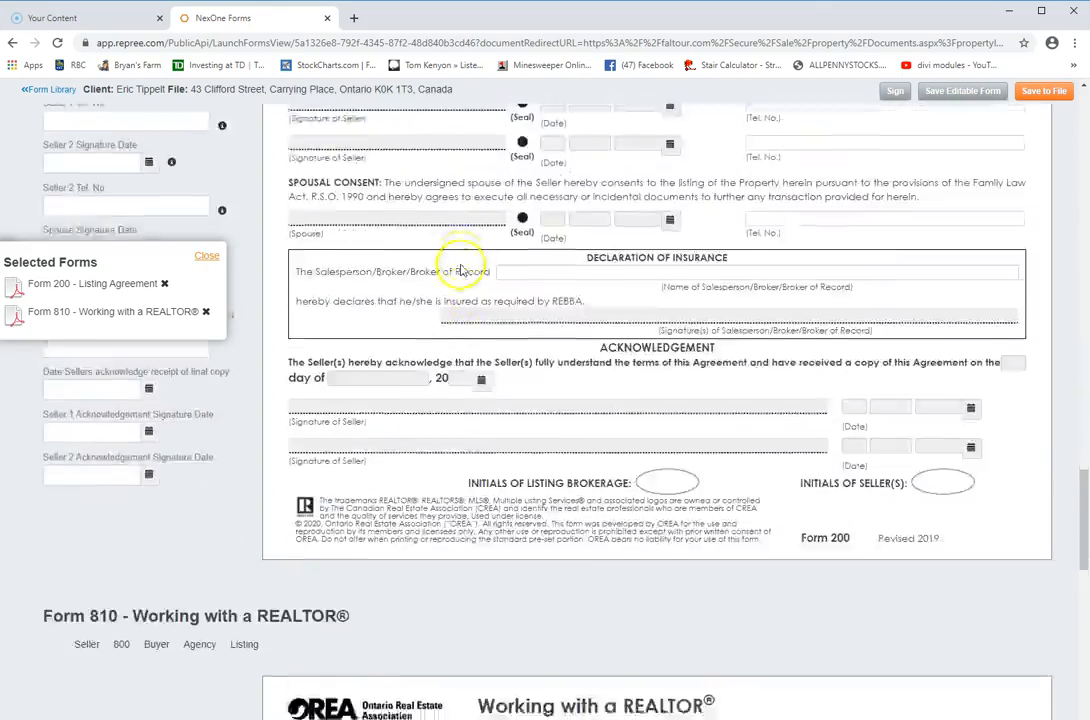
scroll(460, 270, "down", 15)
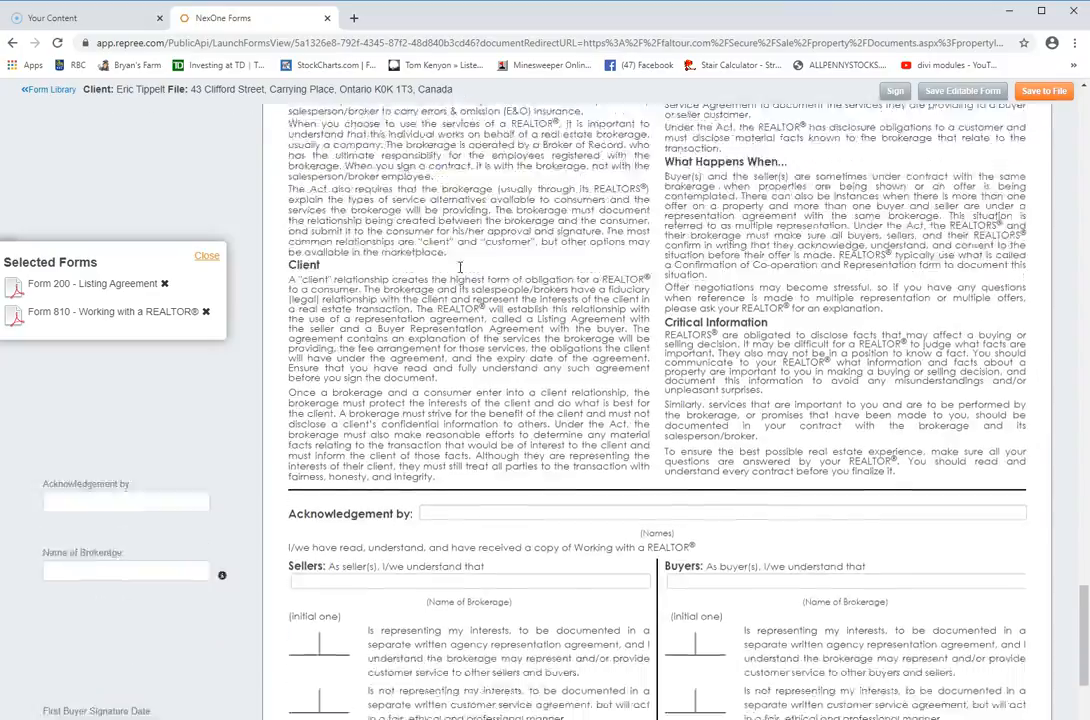
scroll(460, 267, "down", 2)
scroll(460, 267, "up", 6)
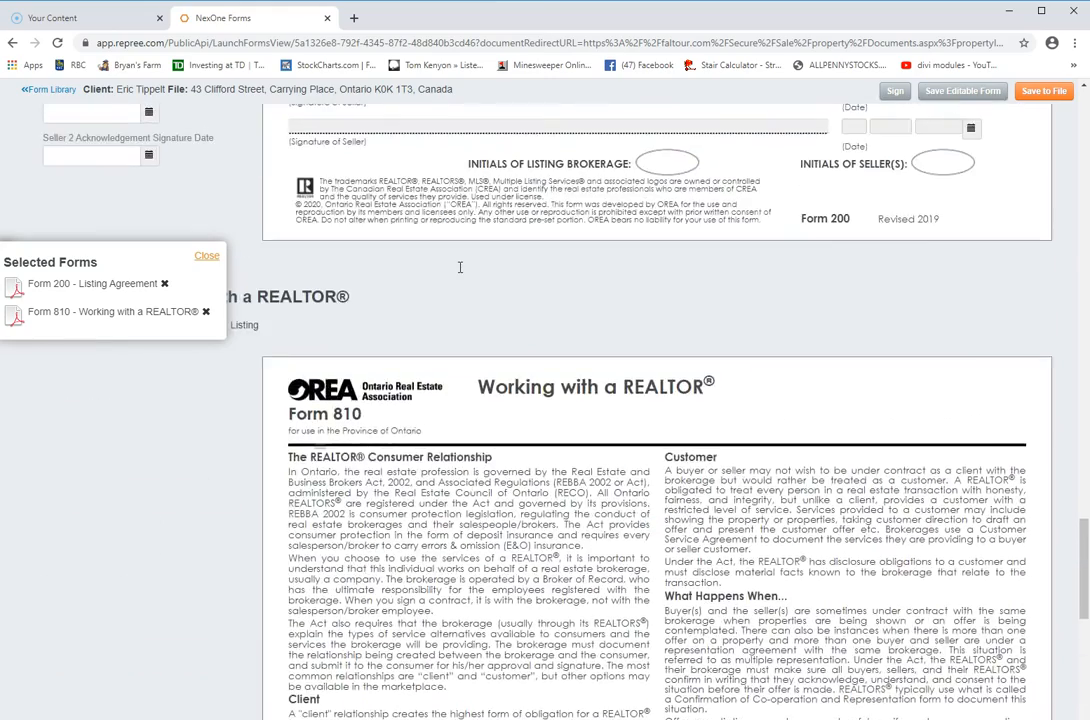
scroll(460, 267, "up", 8)
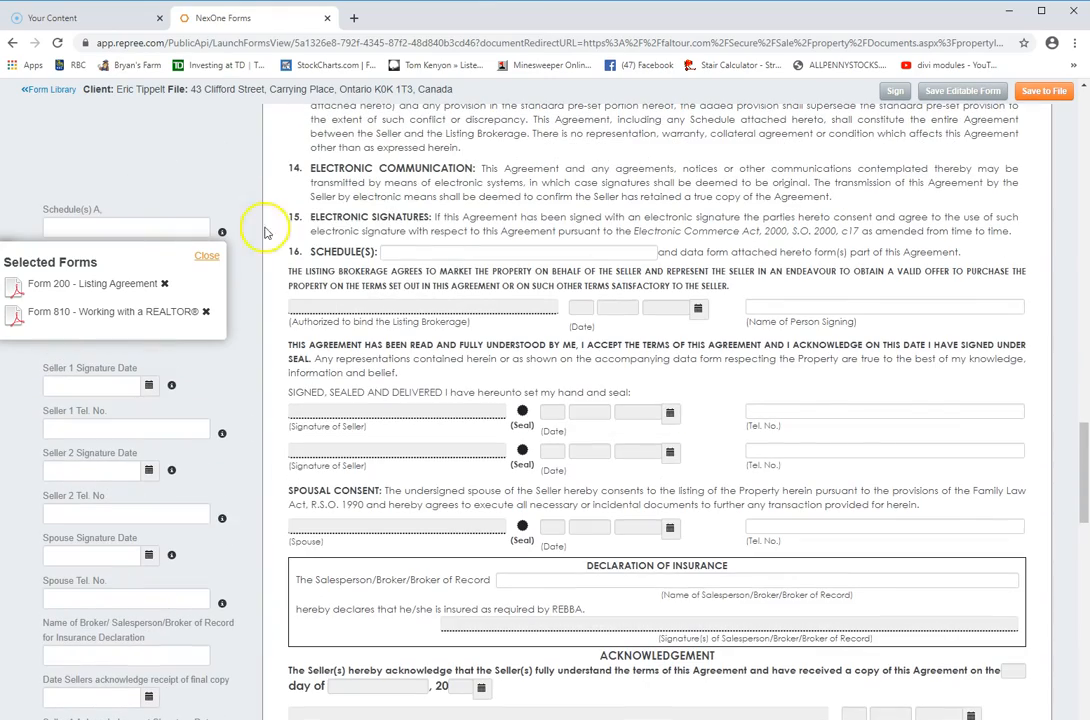
left_click(207, 257)
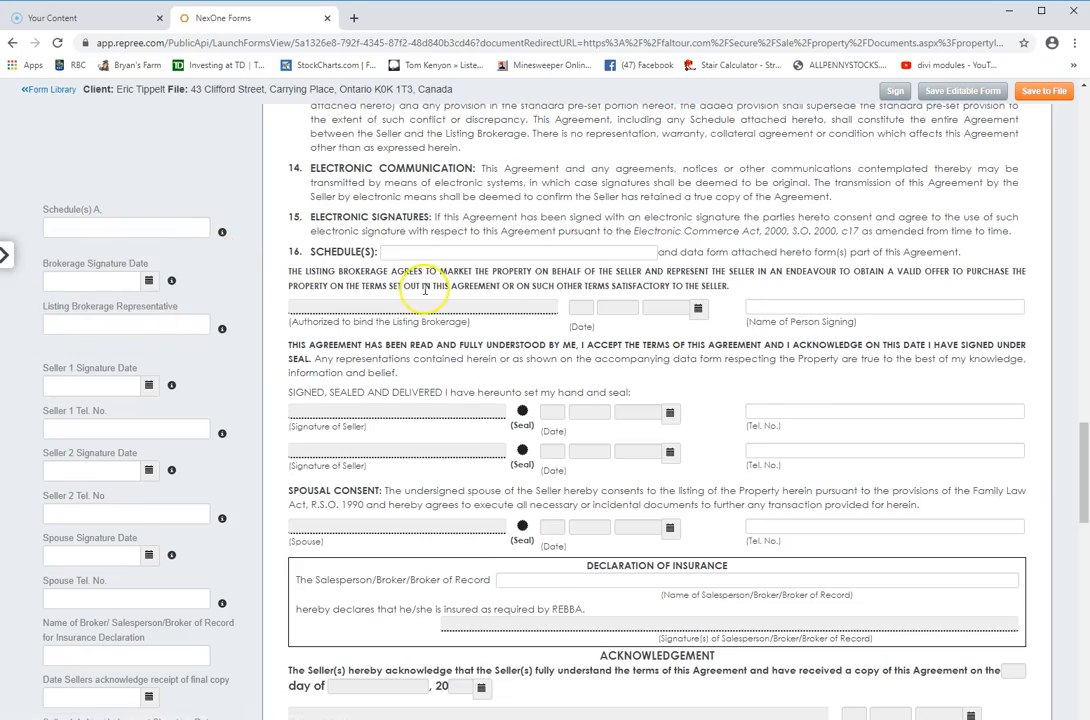
Return to the top of Form 200 and select the Brokerage field
scroll(425, 290, "up", 5)
scroll(425, 290, "up", 15)
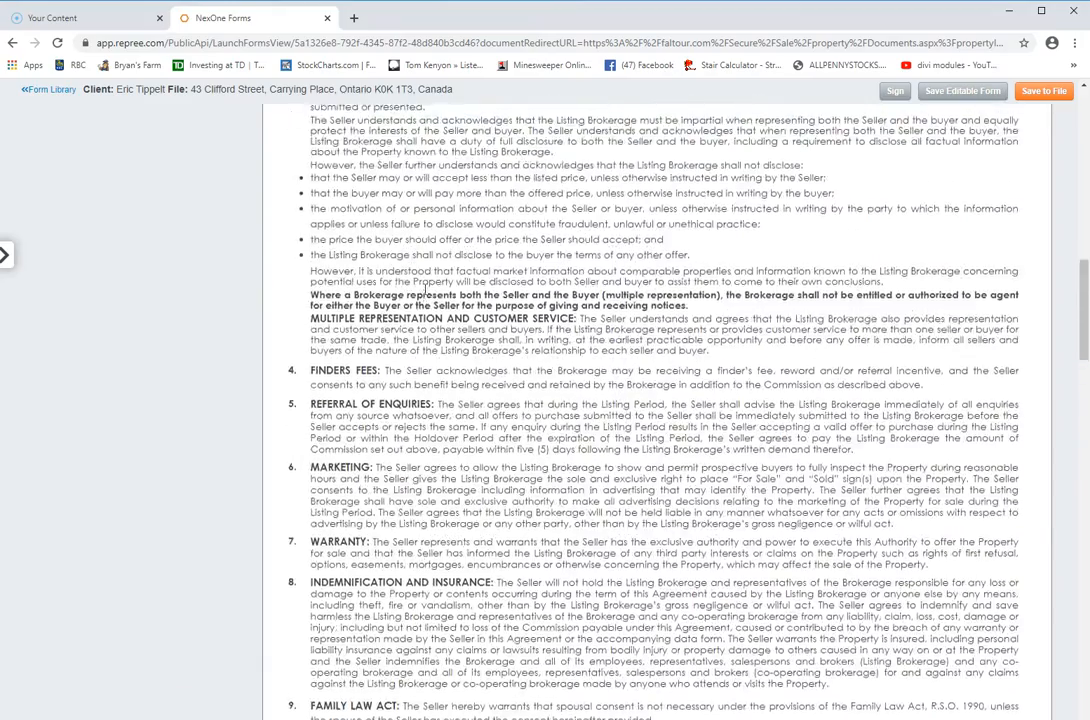
scroll(425, 290, "up", 10)
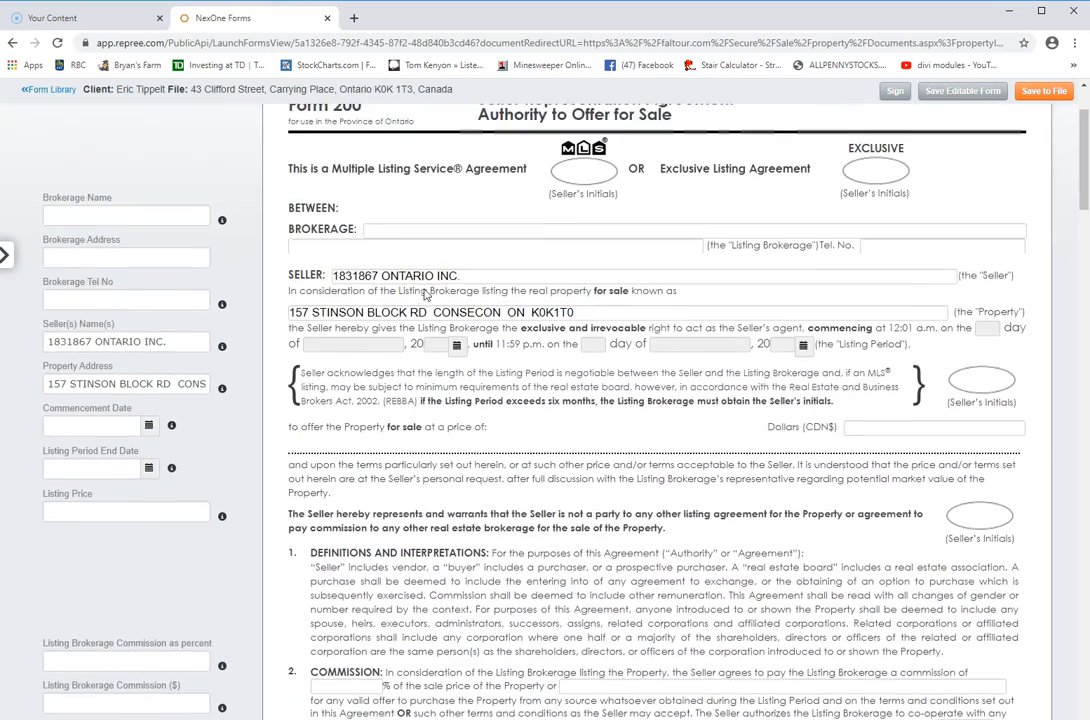
left_click(392, 305)
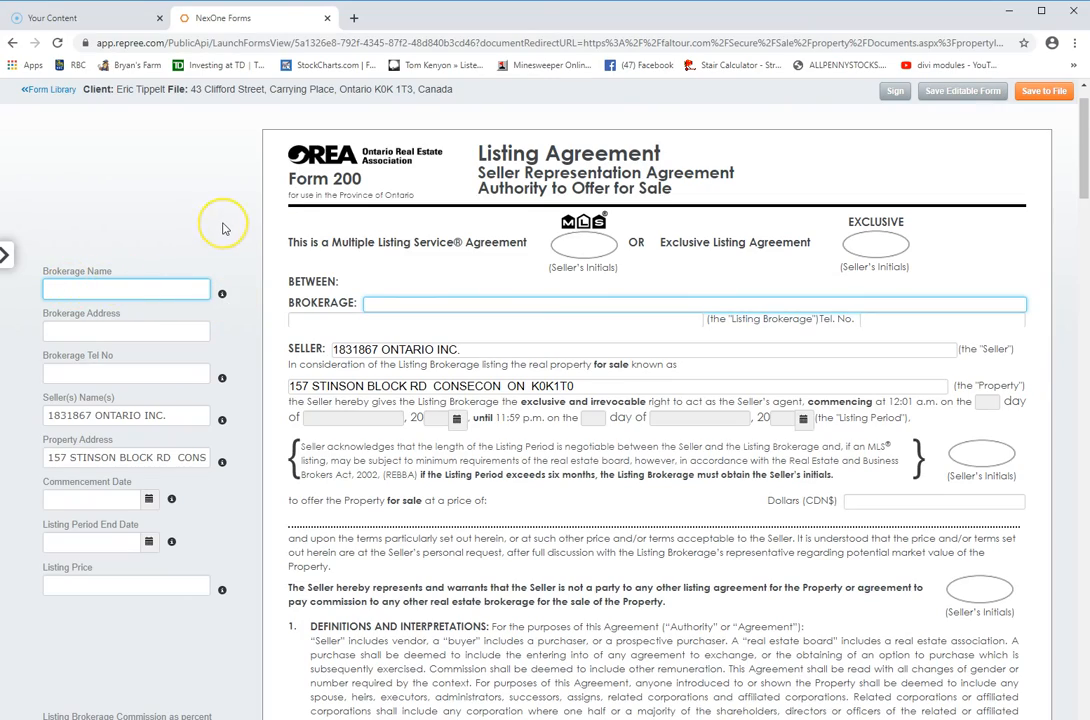
scroll(223, 228, "down", 3)
scroll(223, 228, "down", 3)
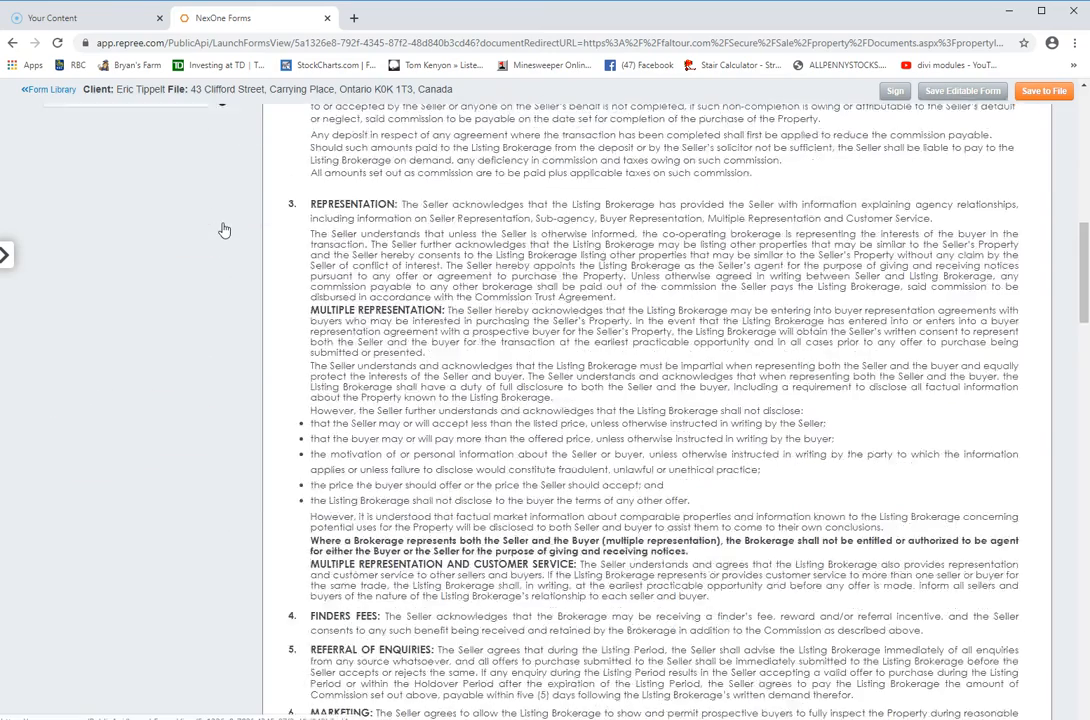
scroll(223, 228, "up", 5)
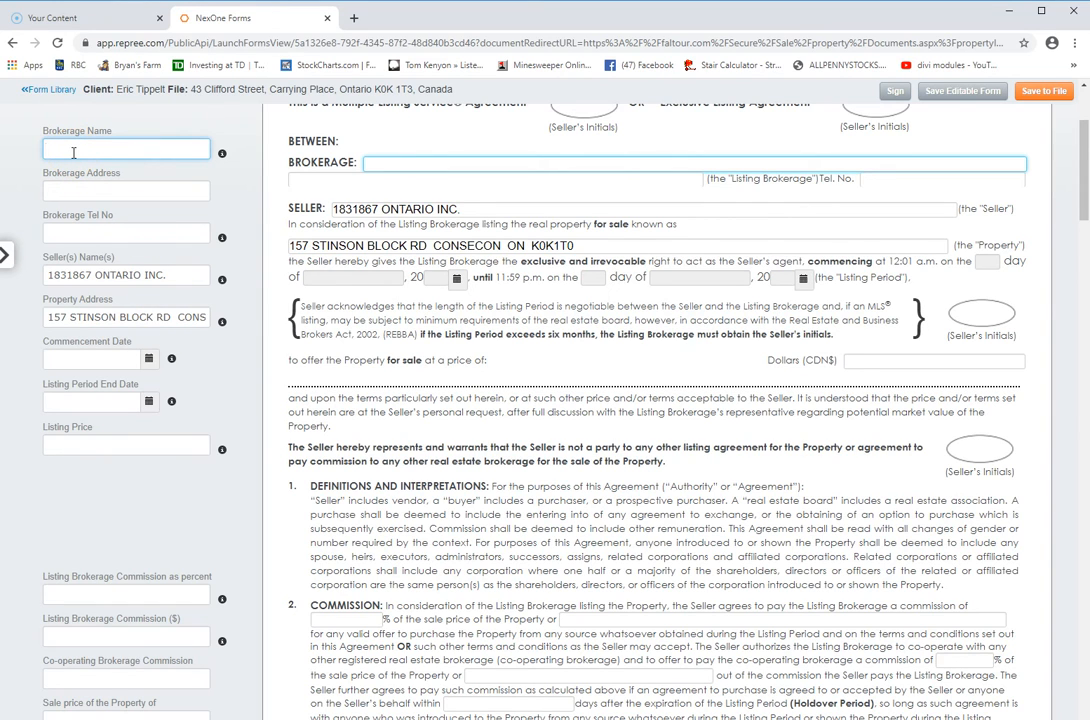
Enter Coldwellbanker RMR Real Estate as brokerage, with its Cobourg, Ontario address and phone number
type("Coldwellbanker RMR Real ESTat]]]")
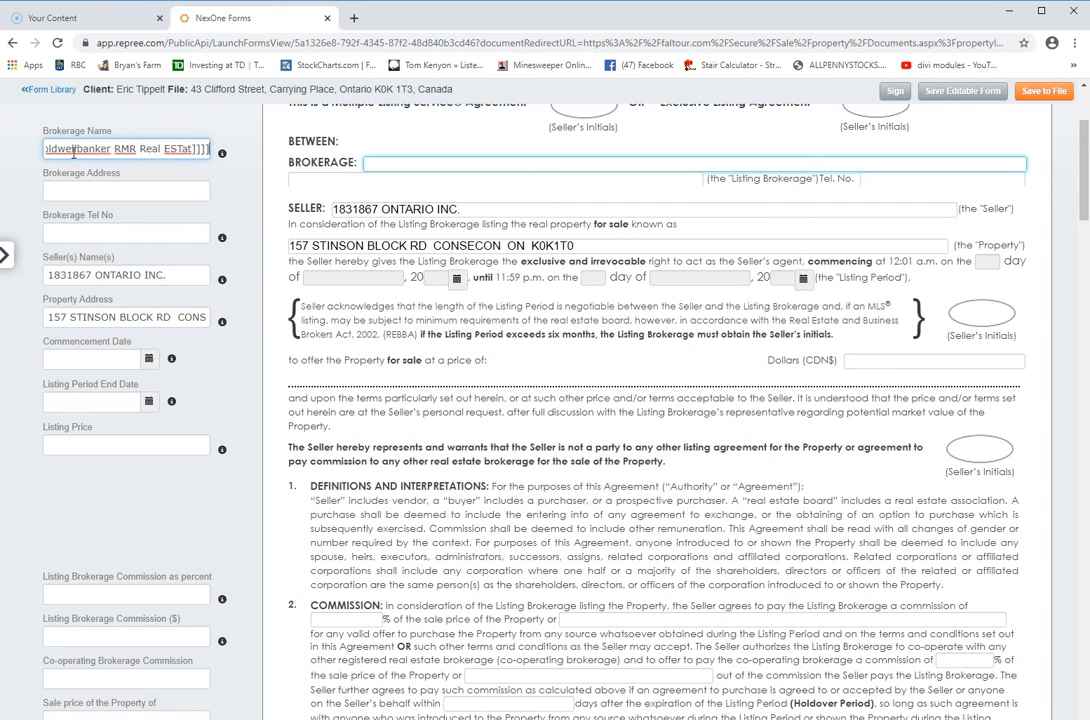
key("BackSpace")
key("BackSpace")
key("BackSpace")
key("BackSpace")
key("BackSpace")
key("BackSpace")
key("BackSpace")
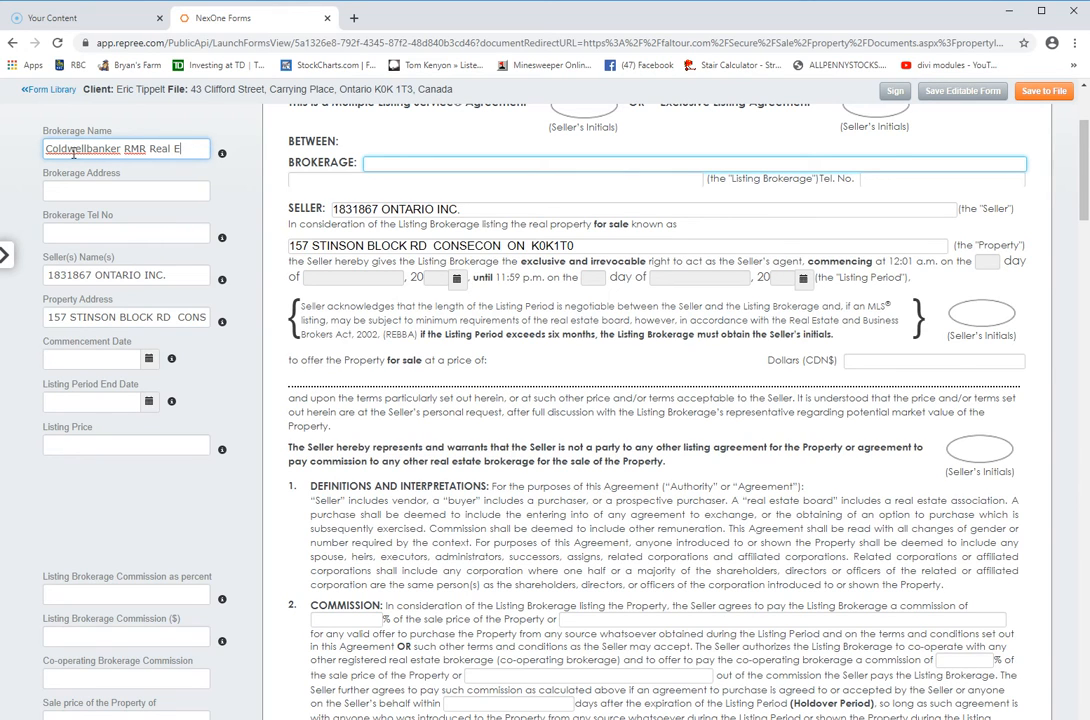
type("state")
key("Tab")
left_click(296, 157)
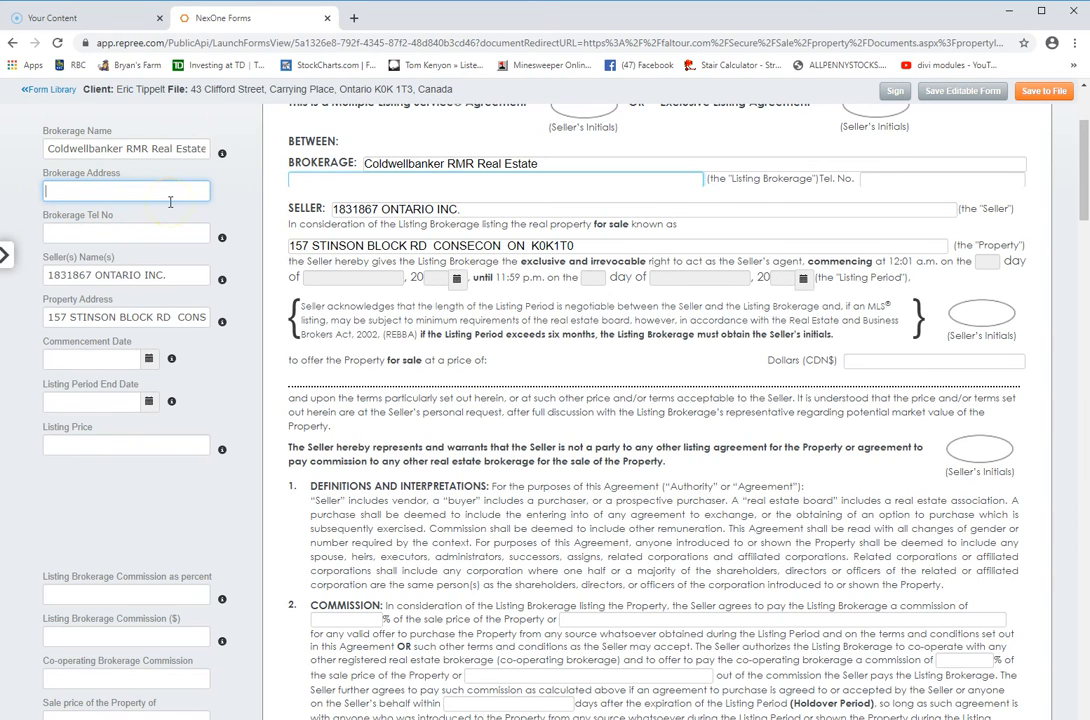
type("254 Dividions Street")
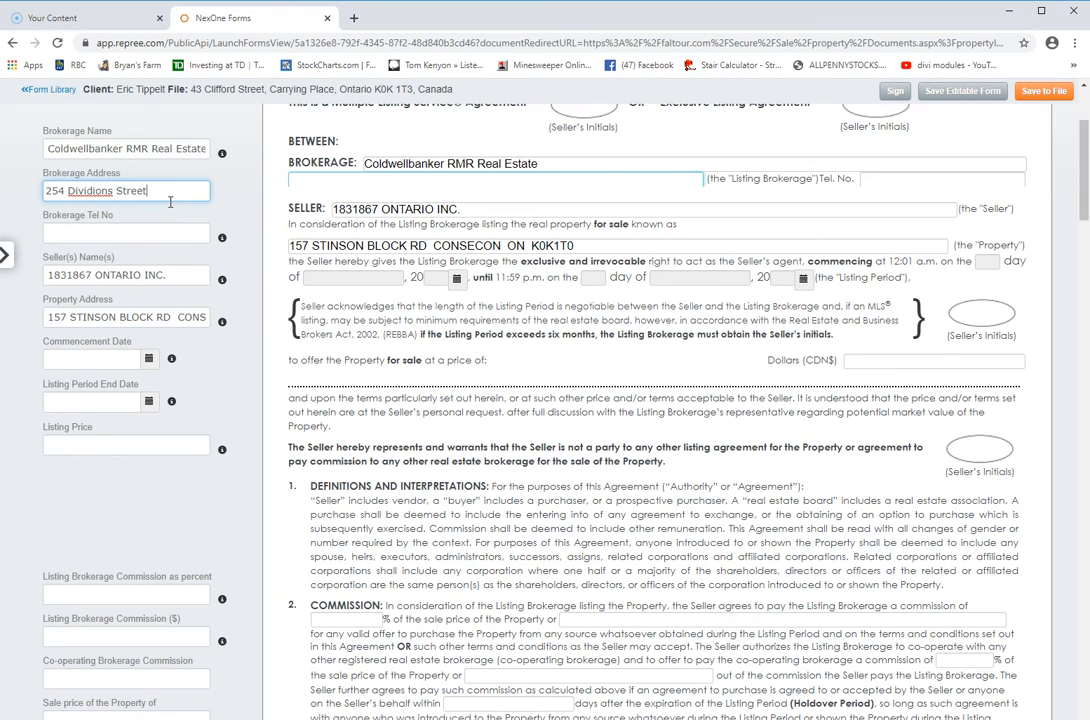
type(" Cobourg Ontrio")
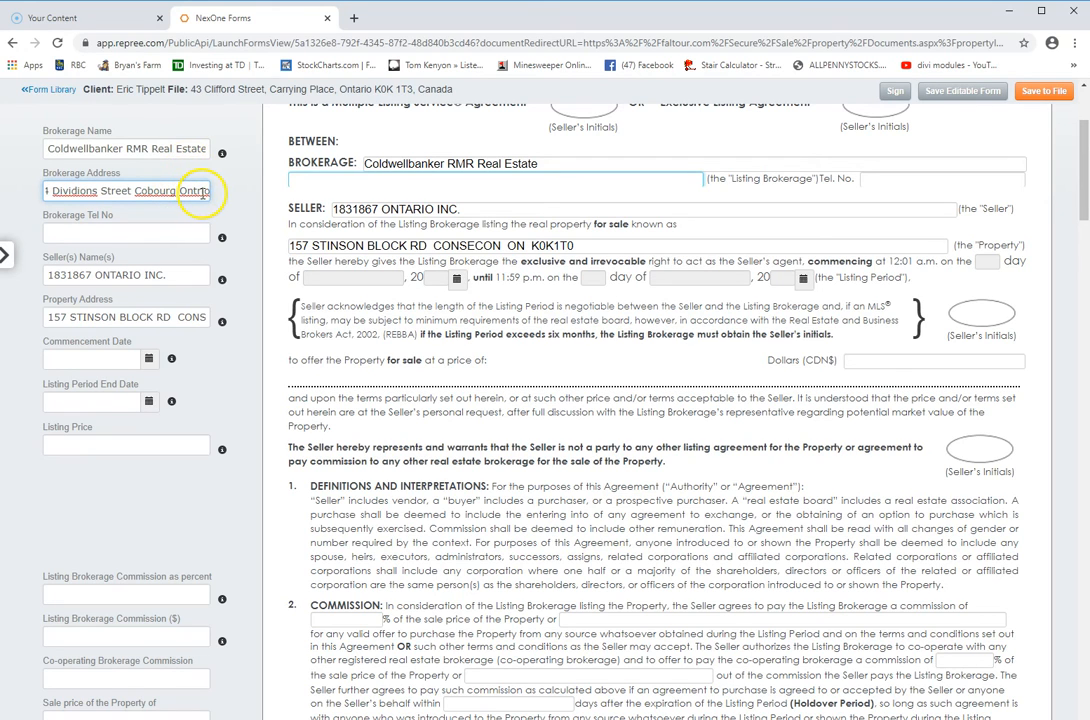
left_click(194, 191)
type("ari")
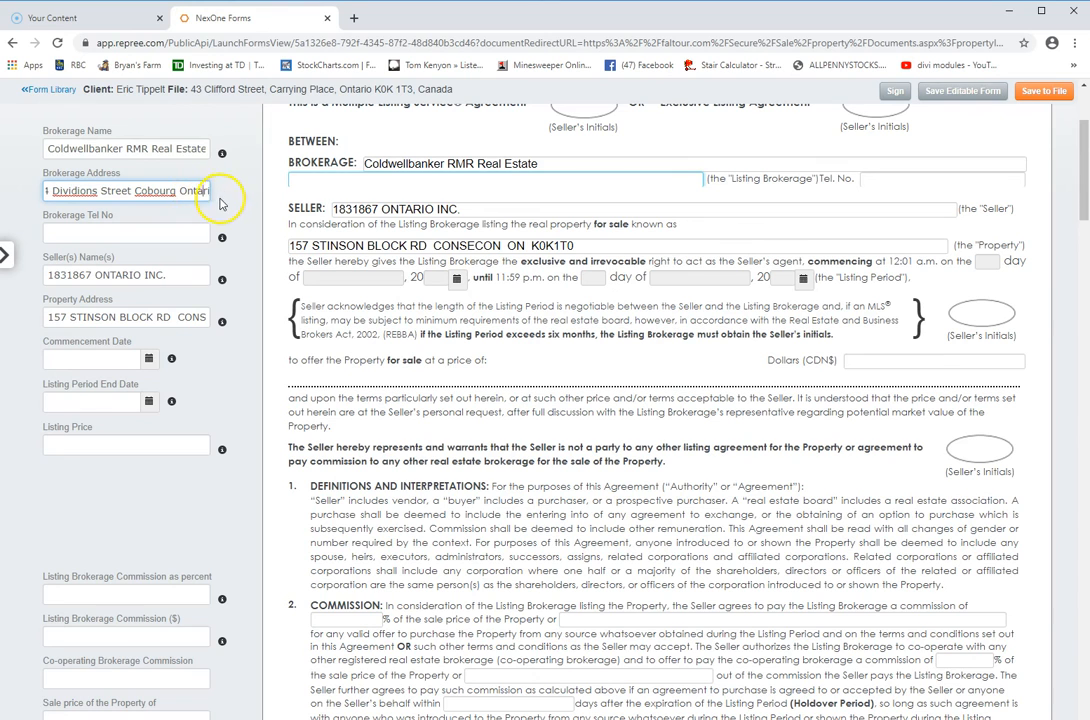
left_click(54, 230)
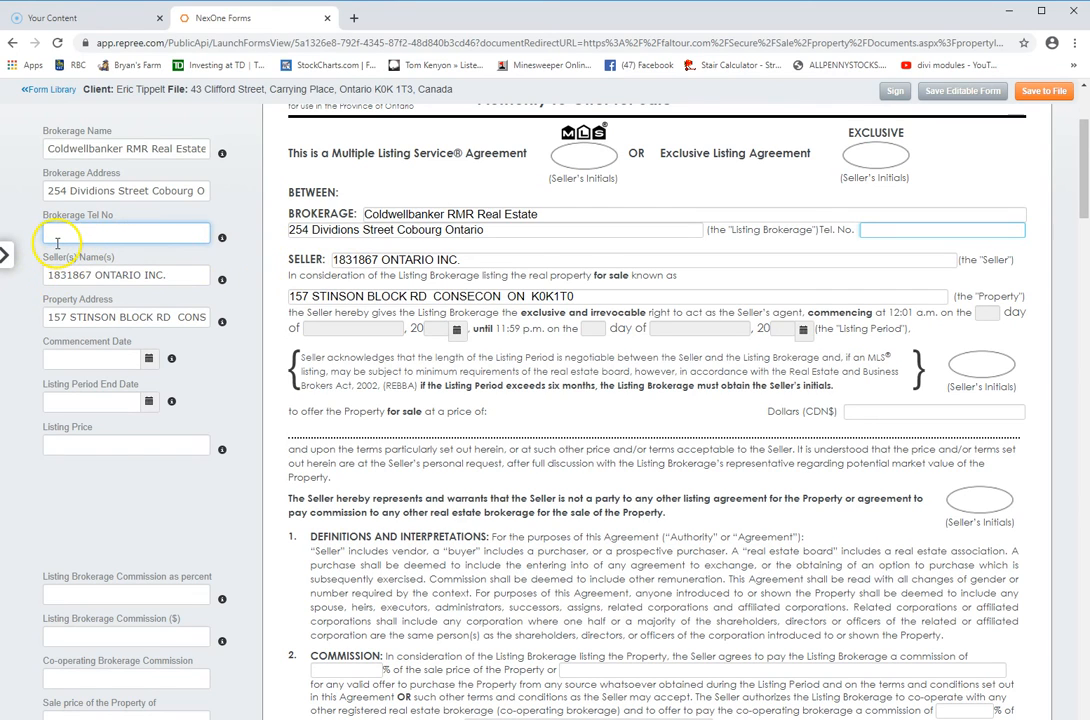
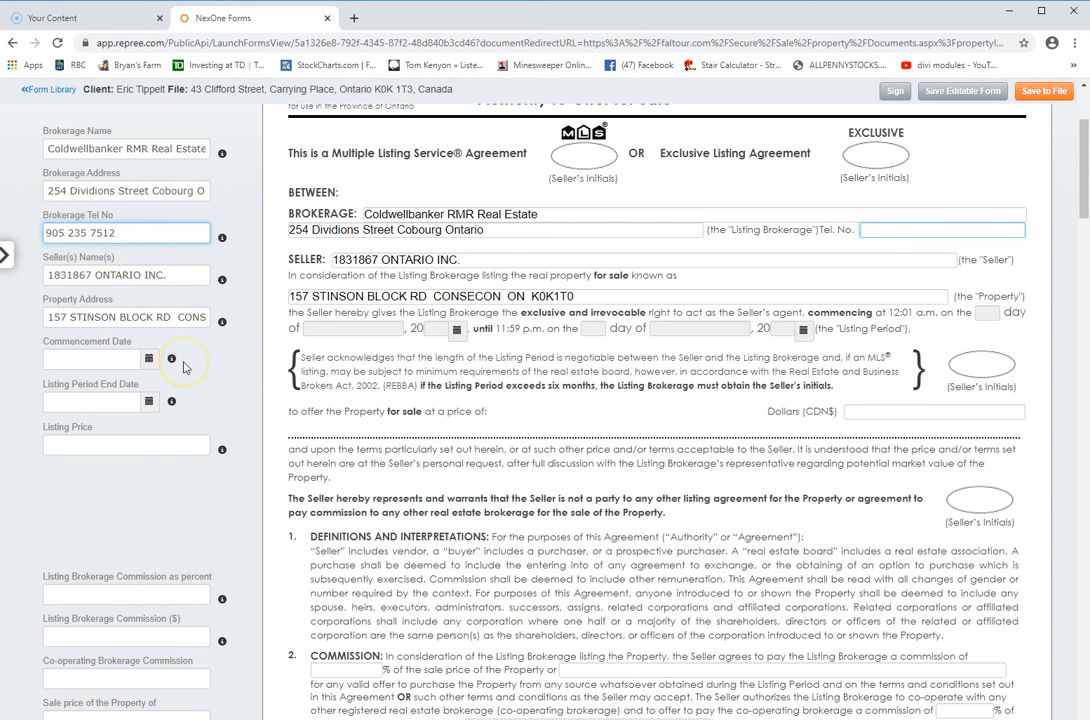
key("Tab")
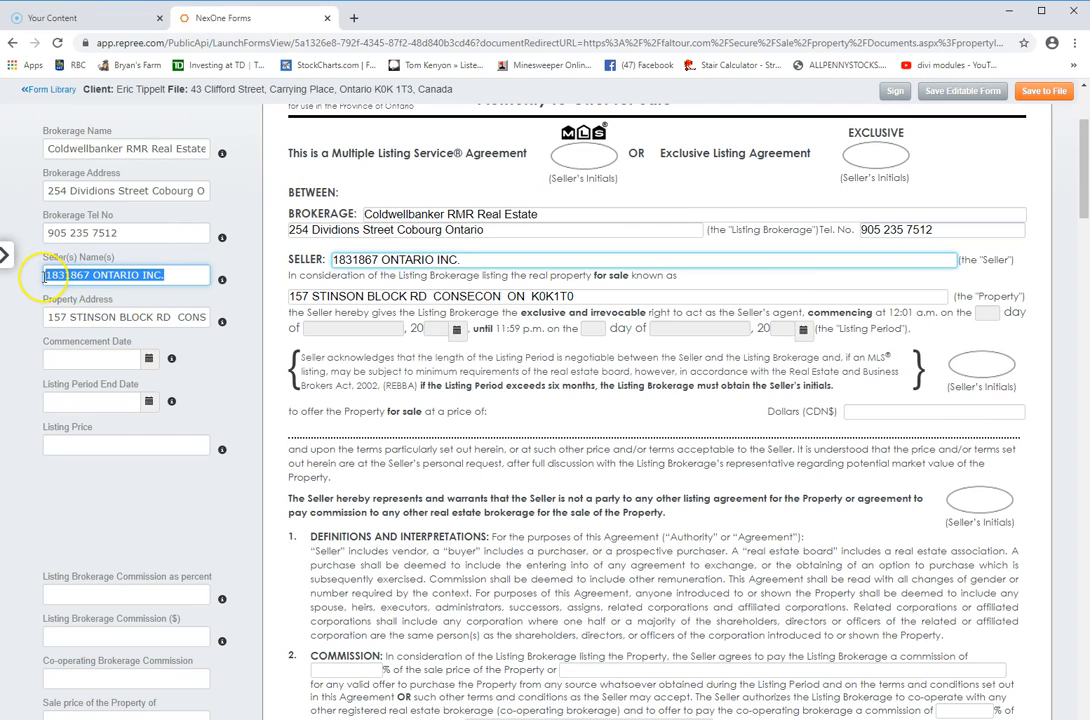
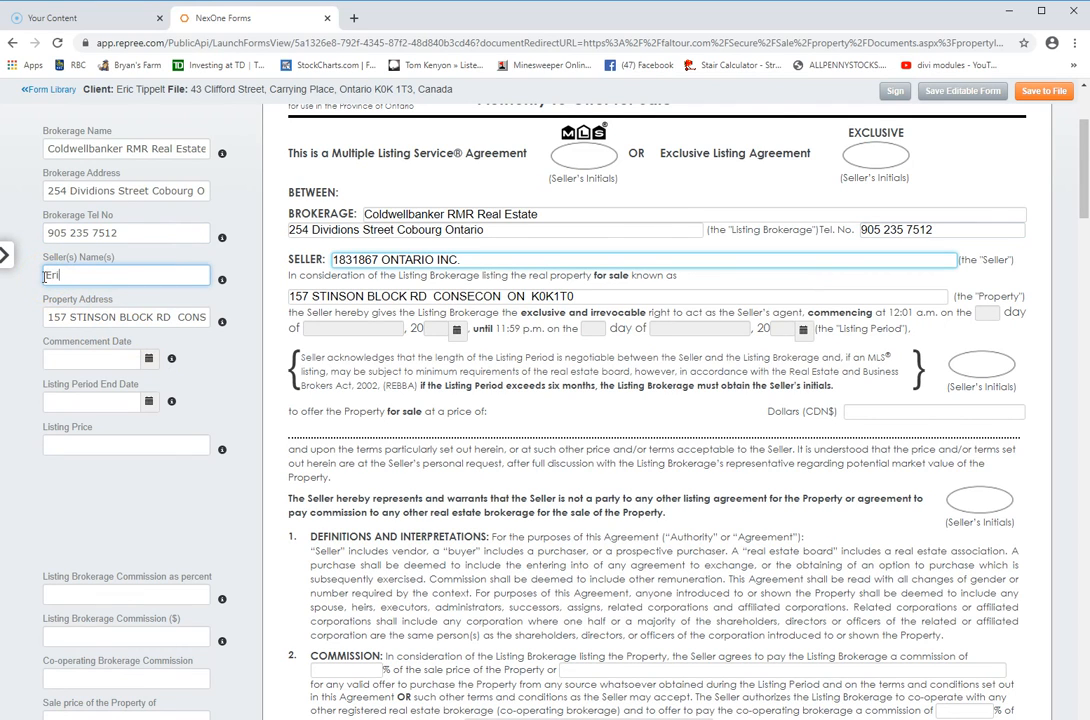
Replace the numbered company with the seller's own name and review the property address
double_click(54, 317)
left_click_drag(118, 328, 202, 333)
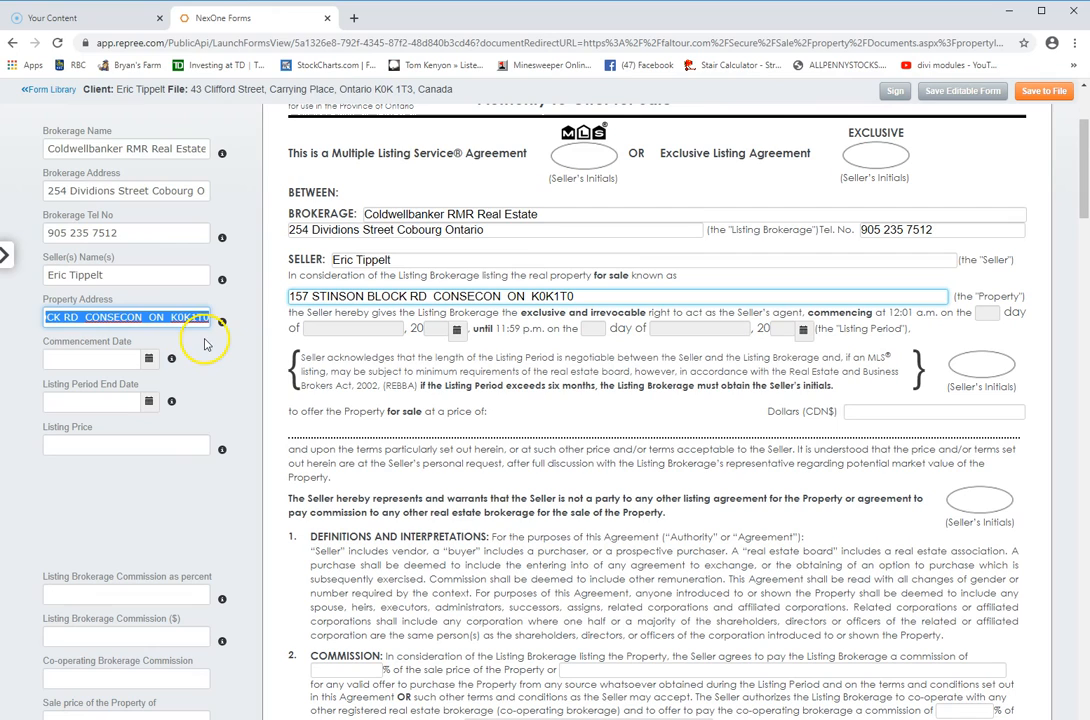
left_click(206, 364)
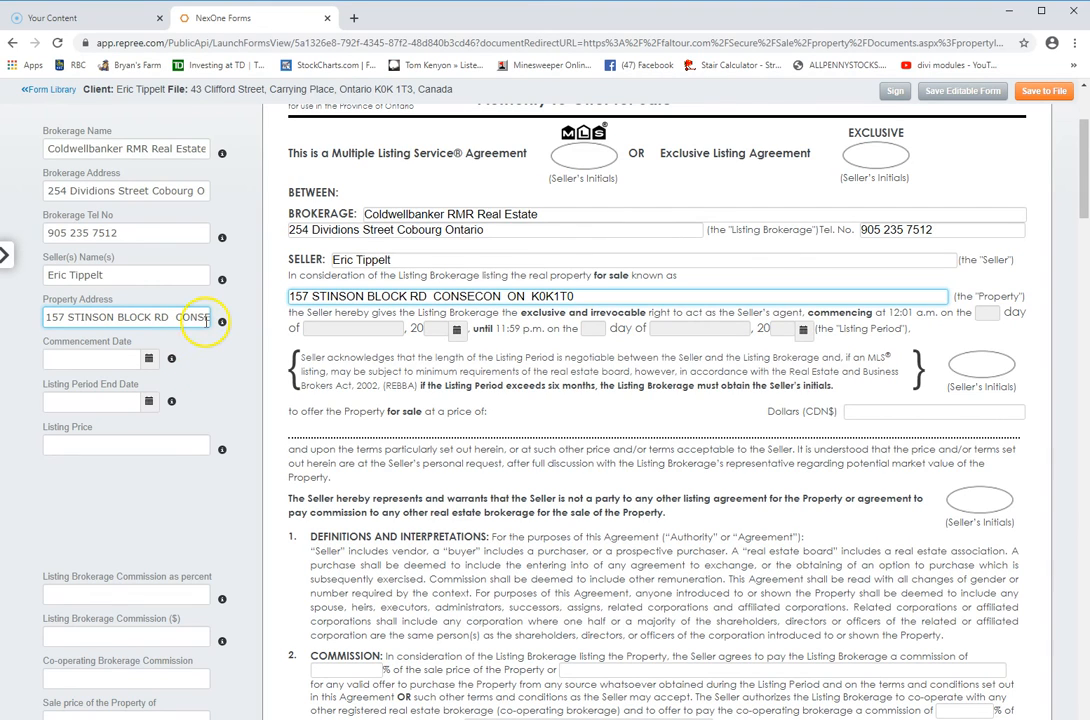
Set the listing to run from May 17, 2020 to July 31, 2020
left_click(149, 360)
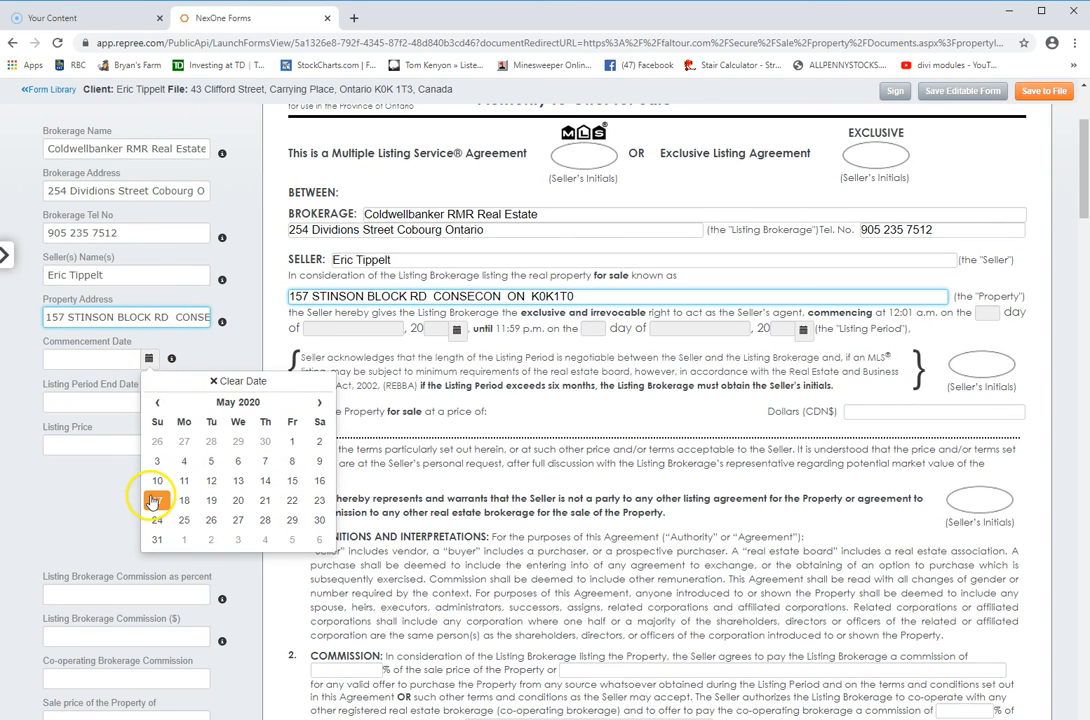
left_click(157, 497)
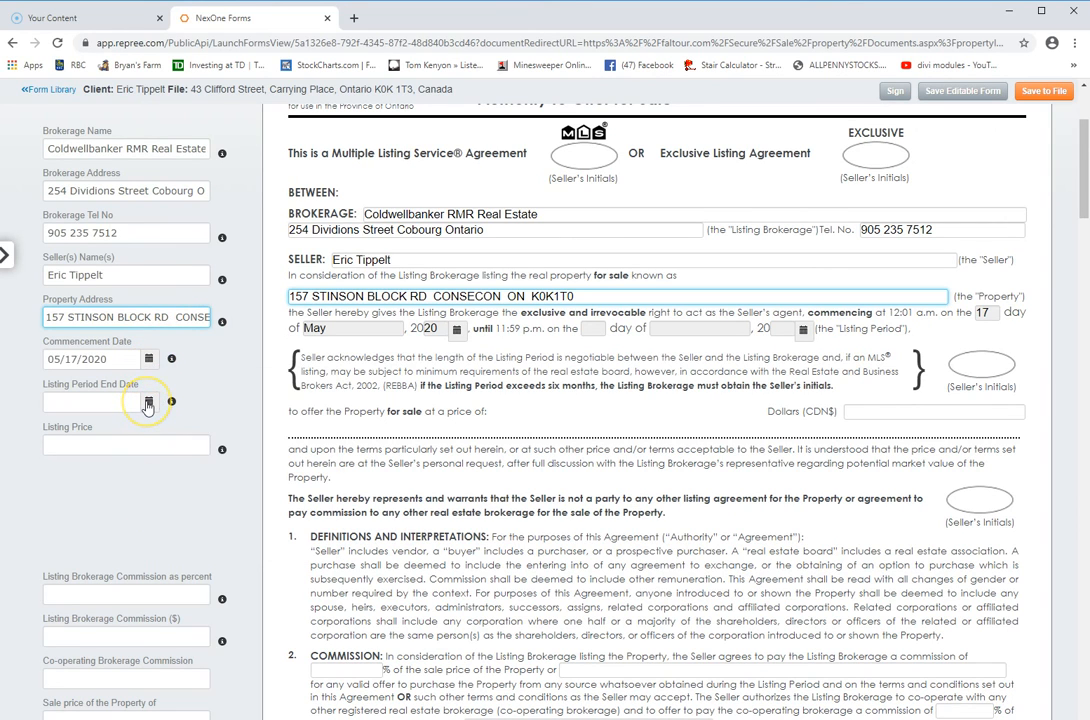
left_click(148, 402)
left_click(319, 445)
left_click(319, 445)
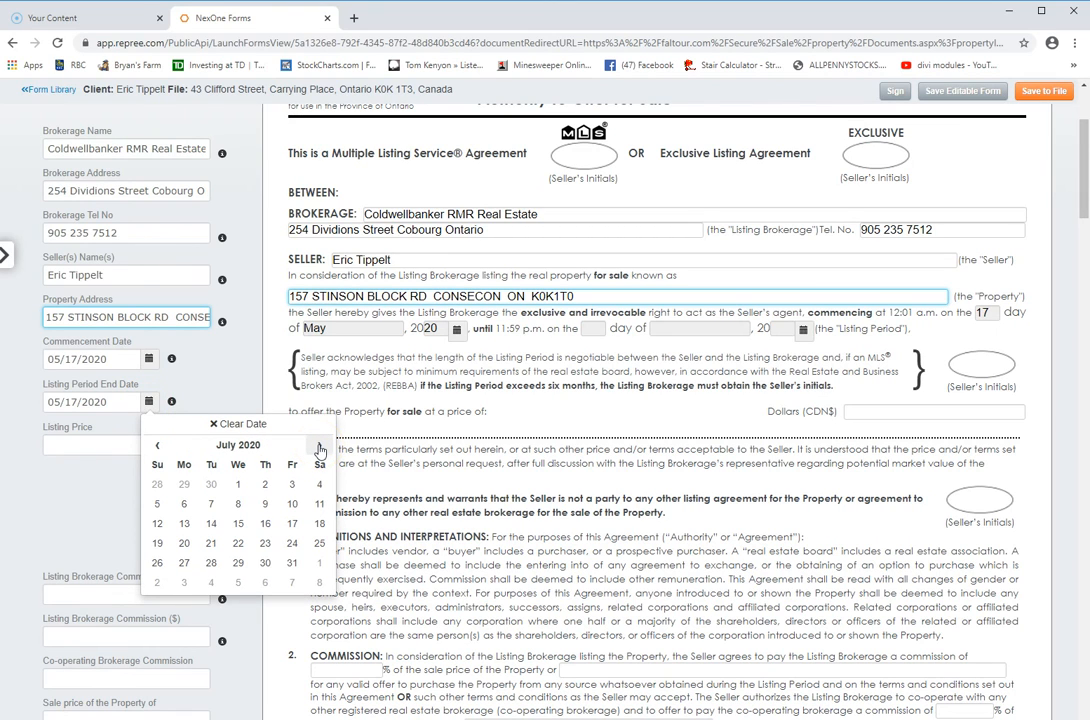
left_click(292, 564)
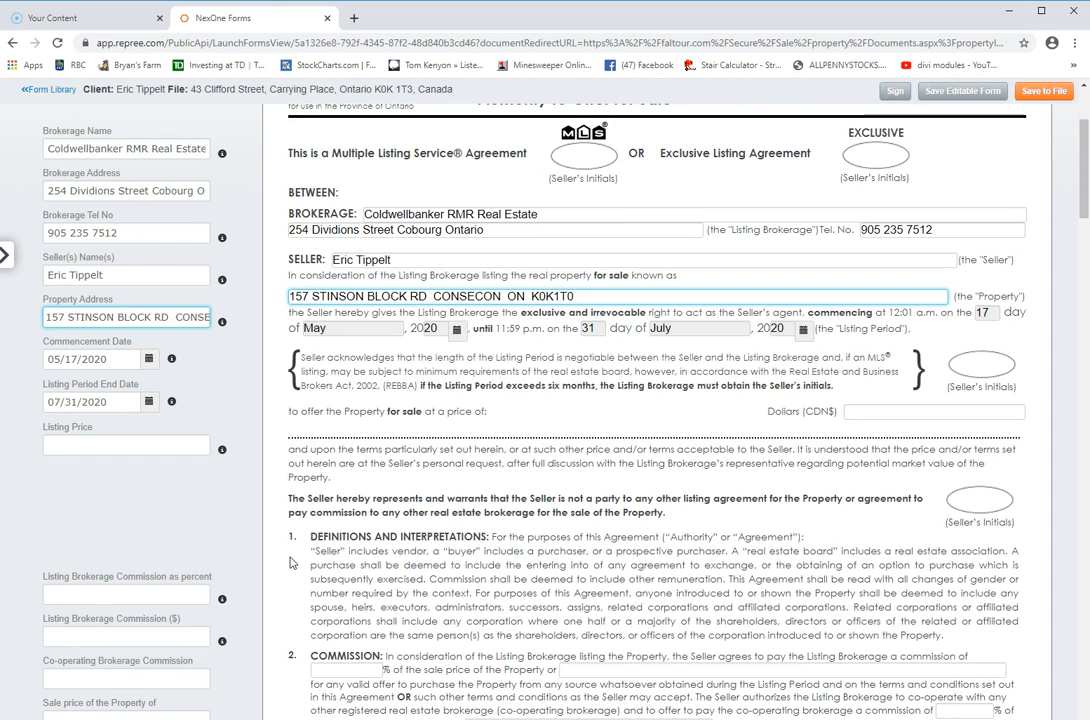
Enter 300000.00 as the listing price
left_click(74, 443)
type("300000.00")
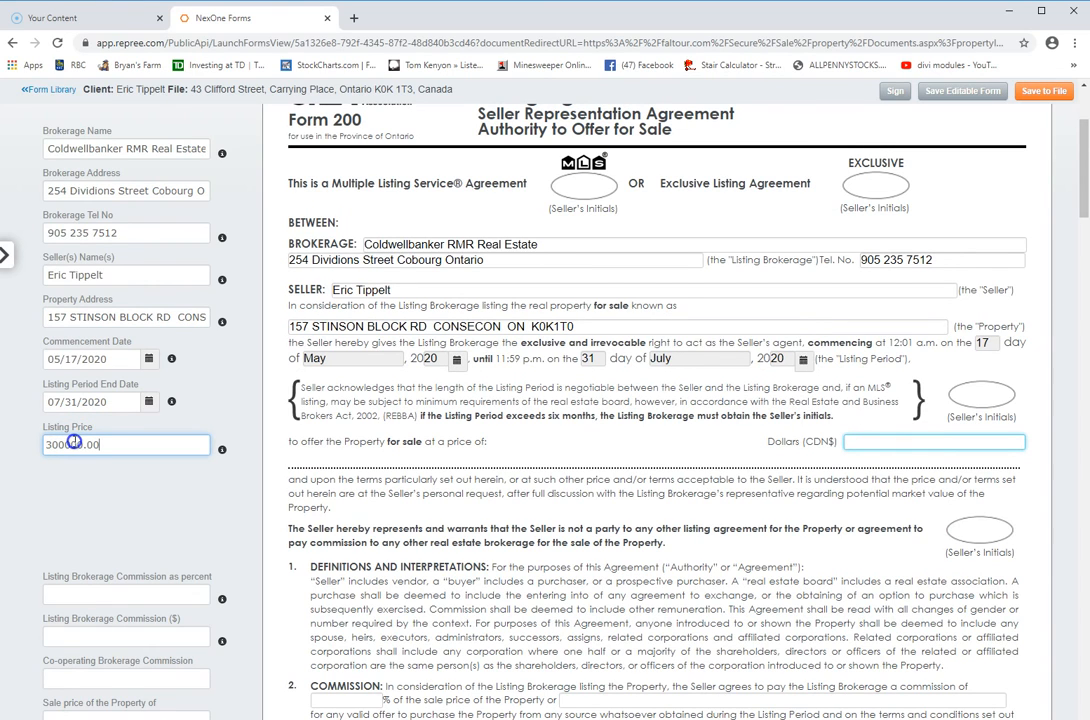
key("Tab")
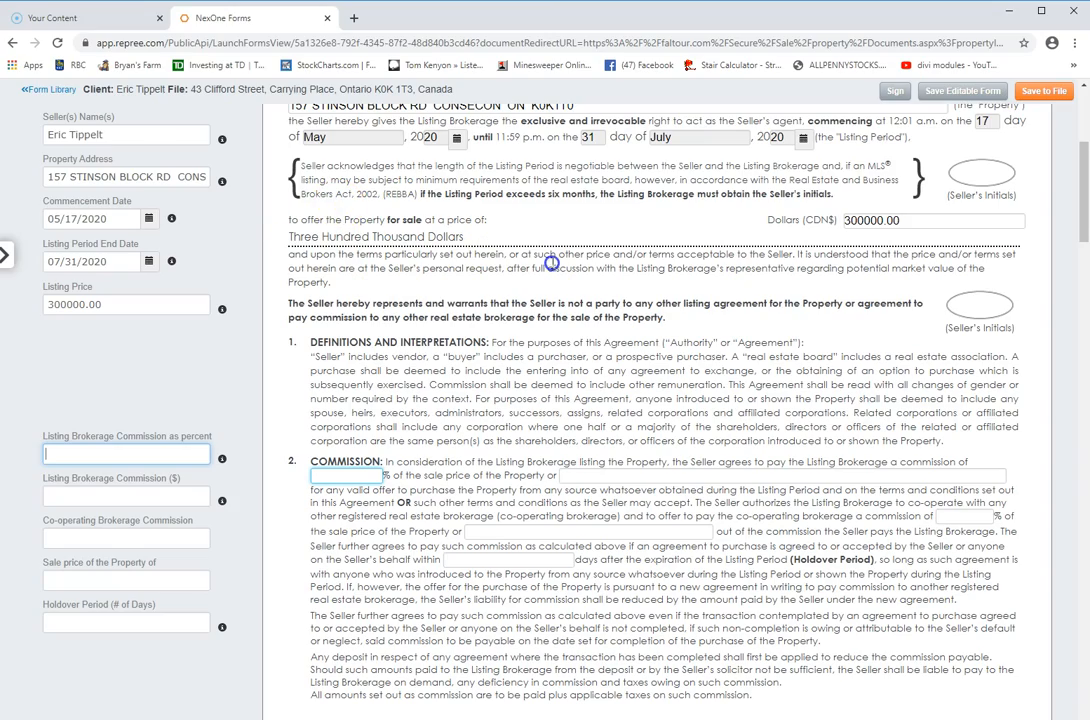
scroll(226, 366, "down", 1)
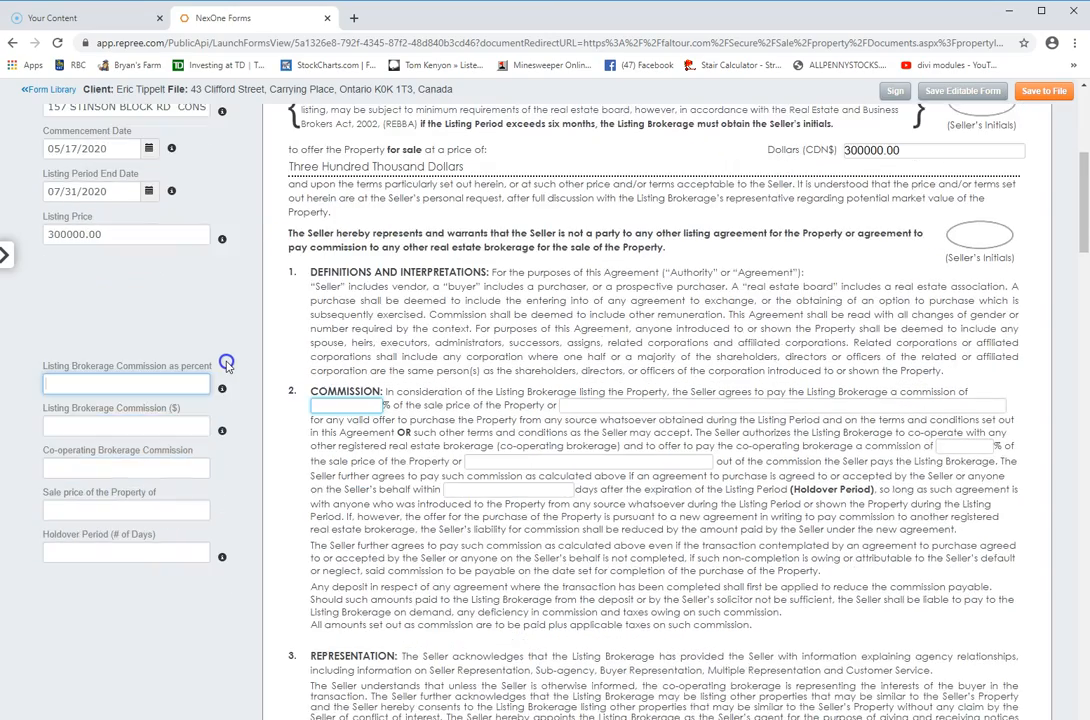
scroll(236, 317, "down", 4)
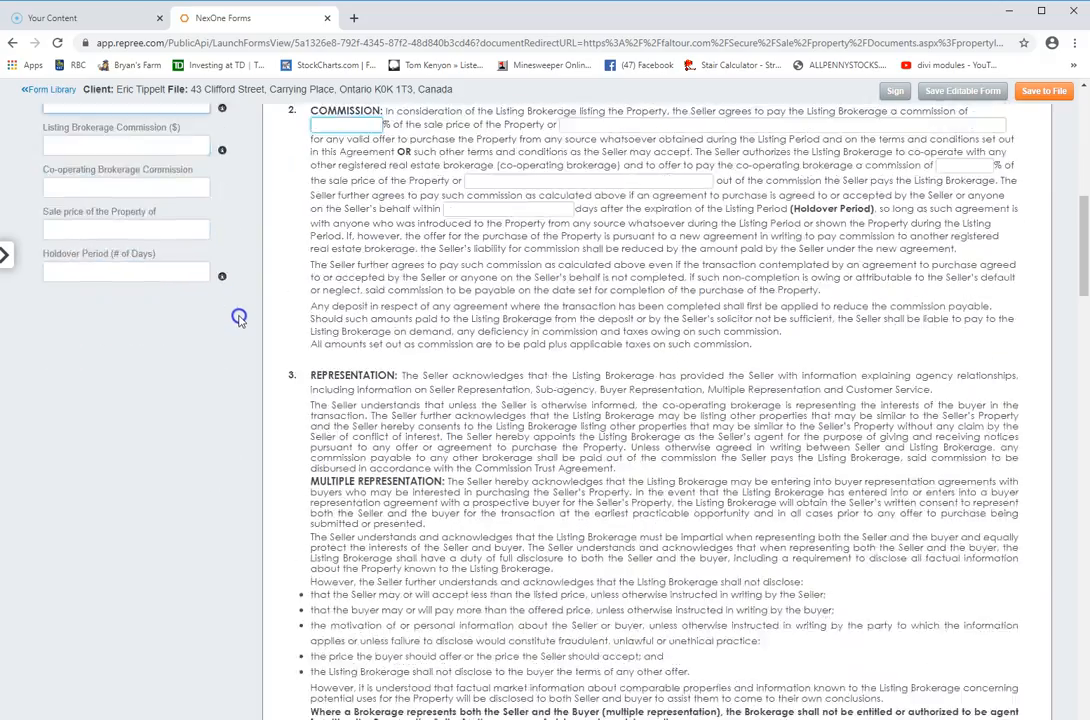
scroll(238, 318, "down", 12)
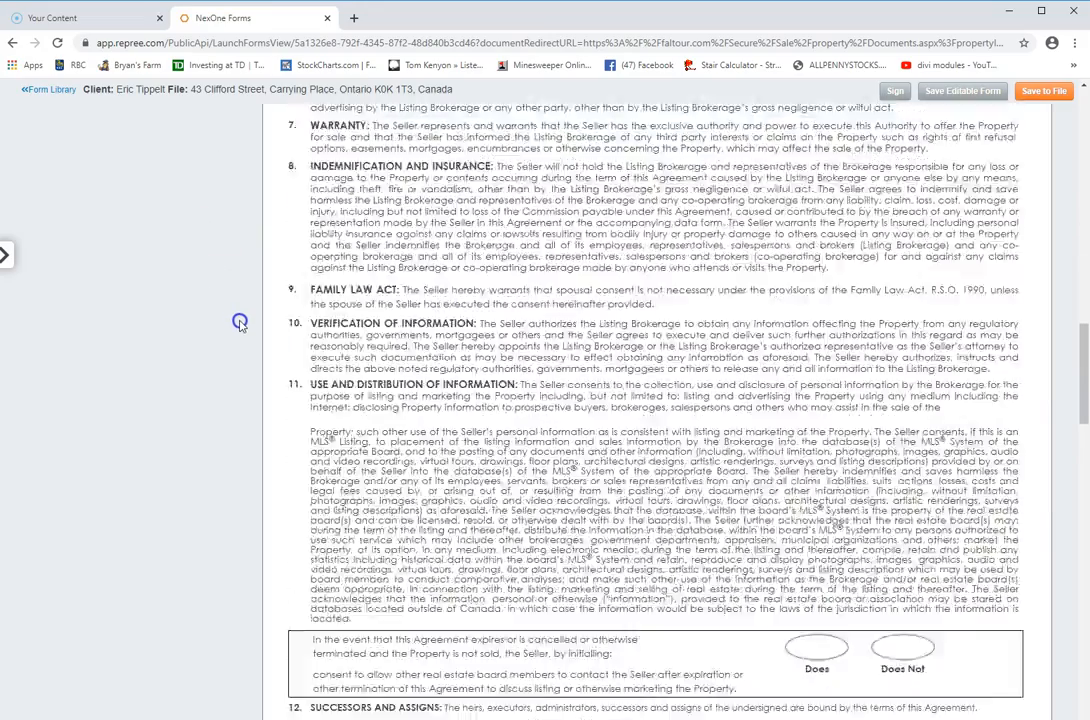
scroll(240, 322, "down", 8)
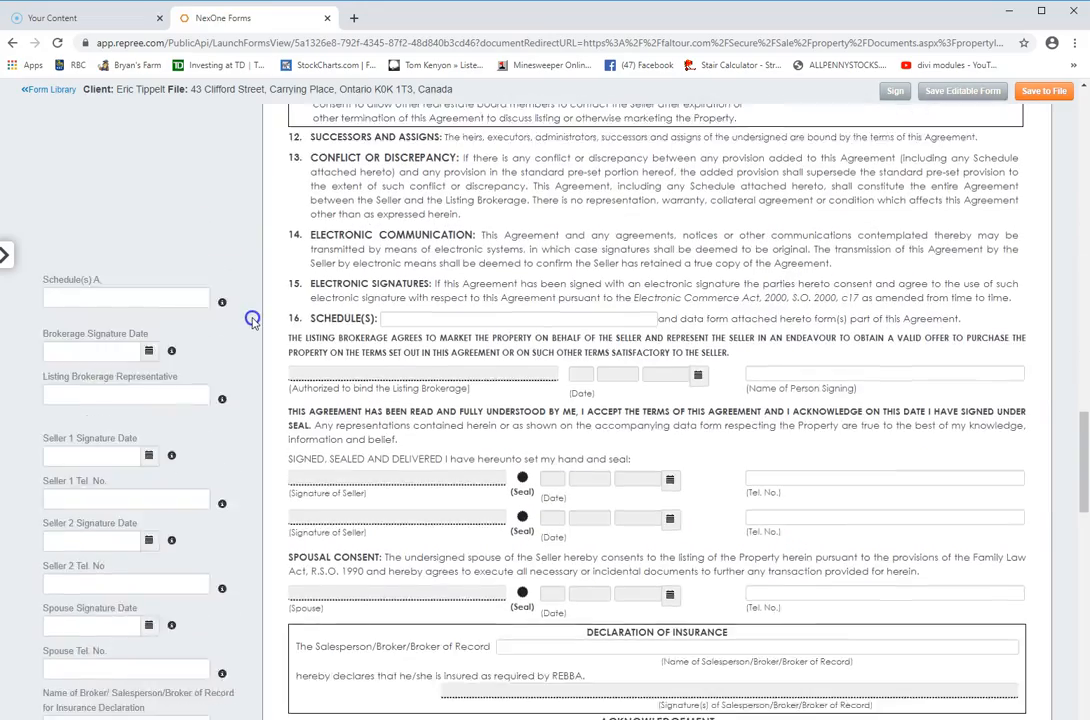
scroll(250, 318, "down", 3)
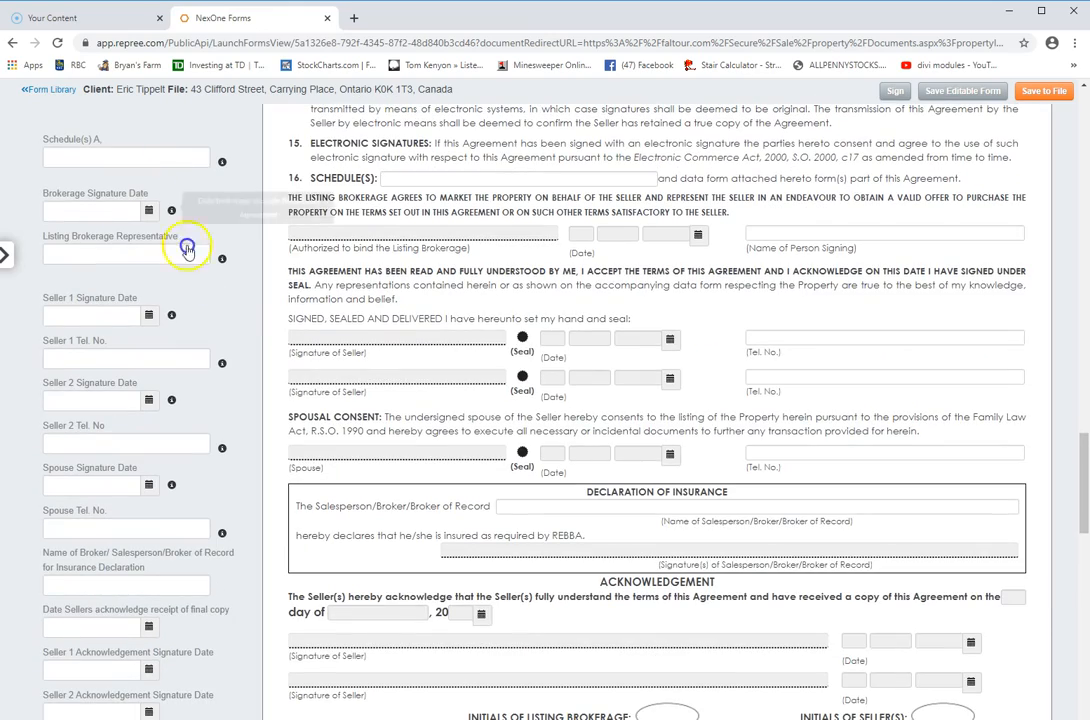
scroll(226, 394, "down", 6)
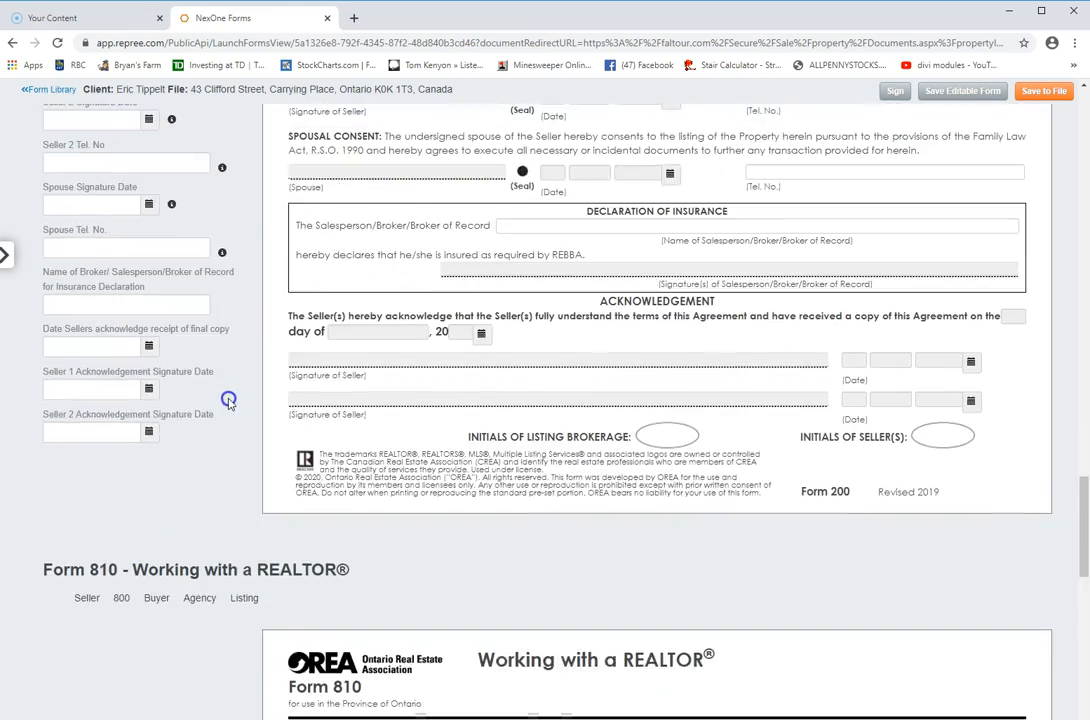
scroll(228, 400, "down", 6)
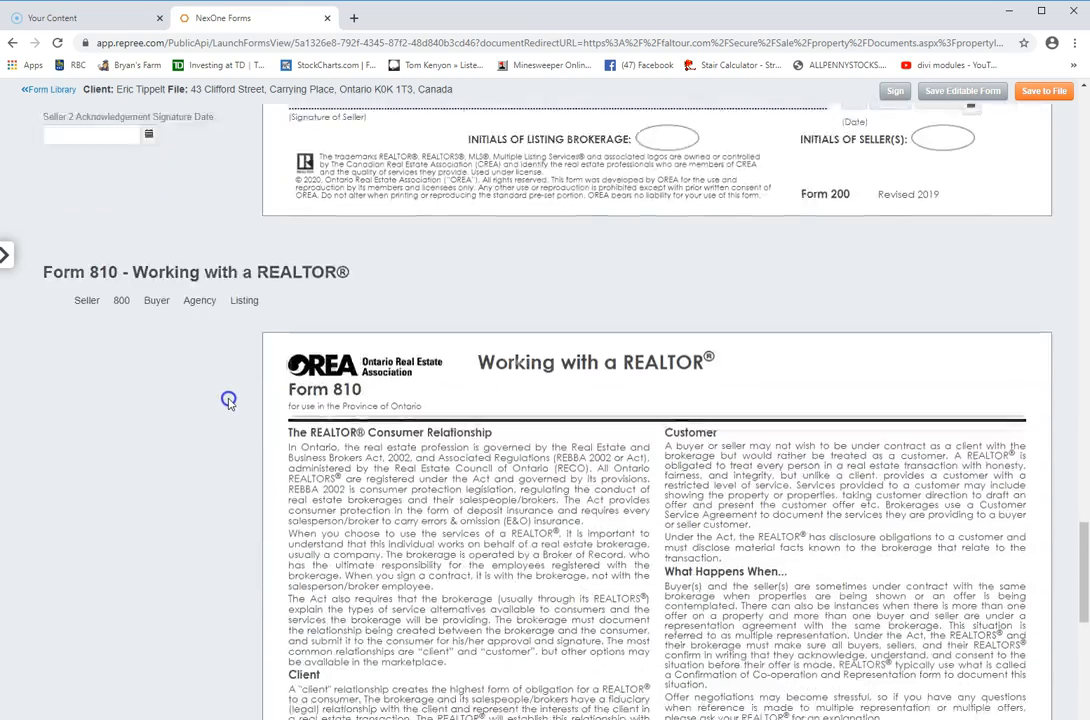
scroll(228, 400, "down", 3)
scroll(228, 400, "up", 2)
scroll(228, 400, "down", 8)
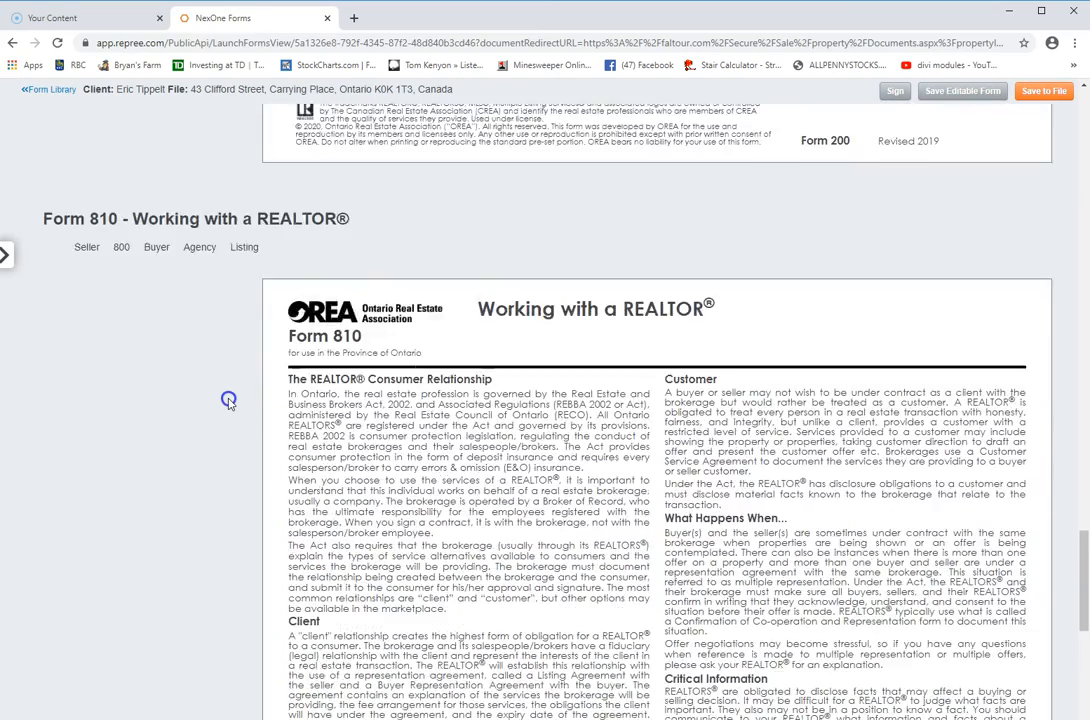
scroll(228, 400, "down", 2)
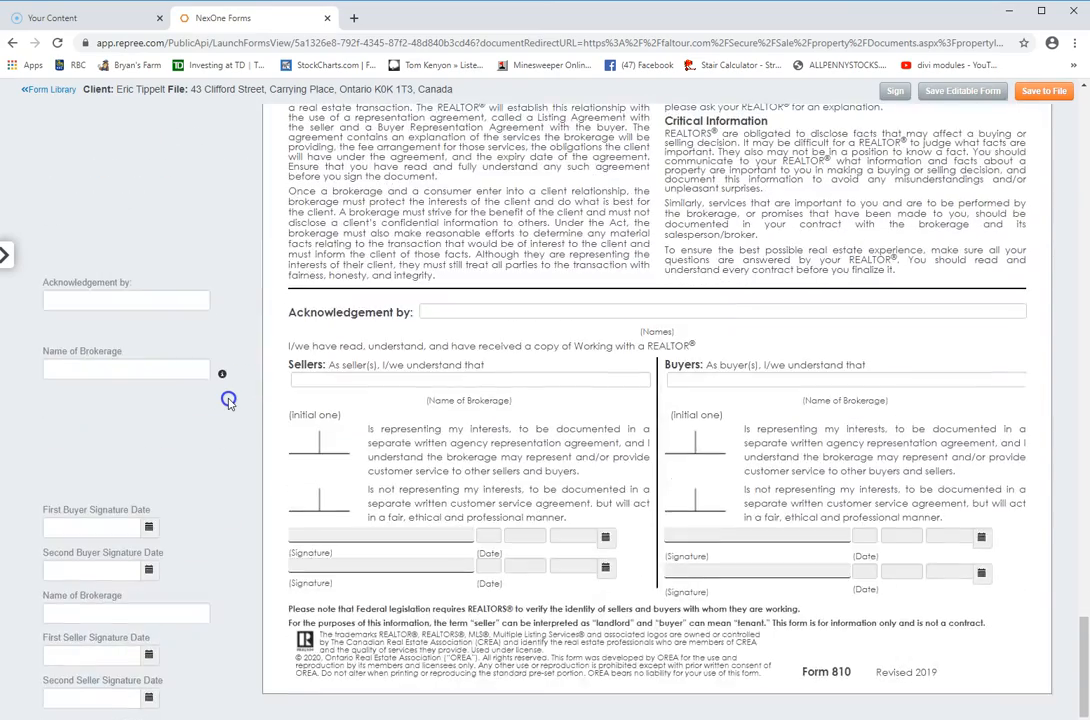
scroll(228, 400, "up", 15)
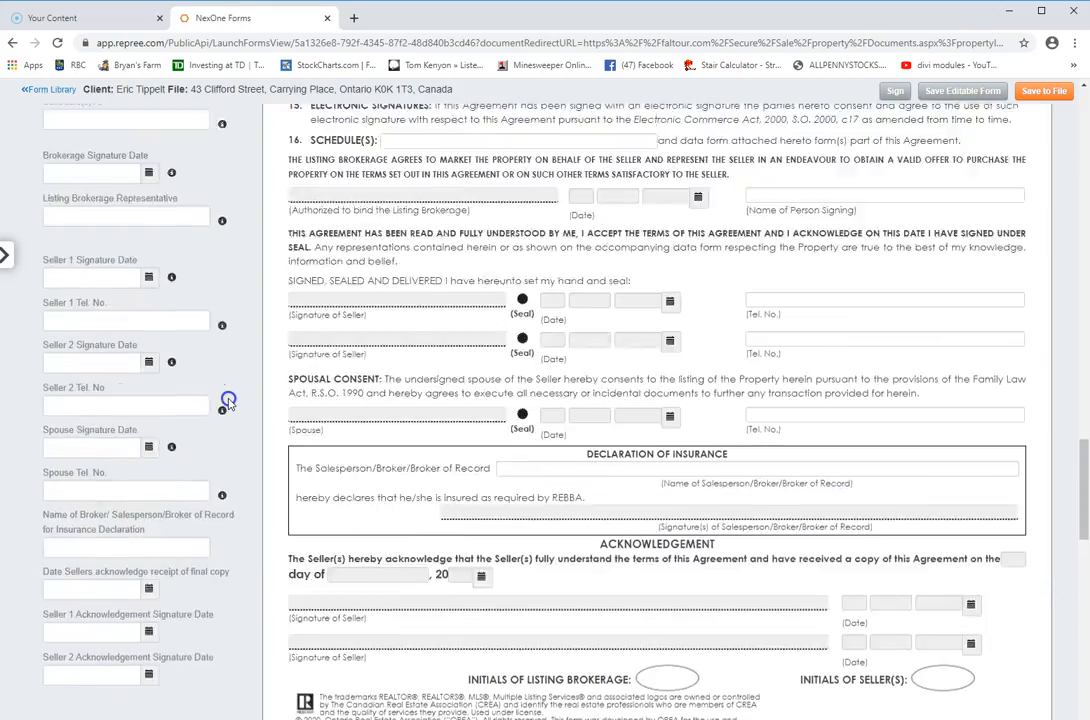
scroll(228, 400, "up", 20)
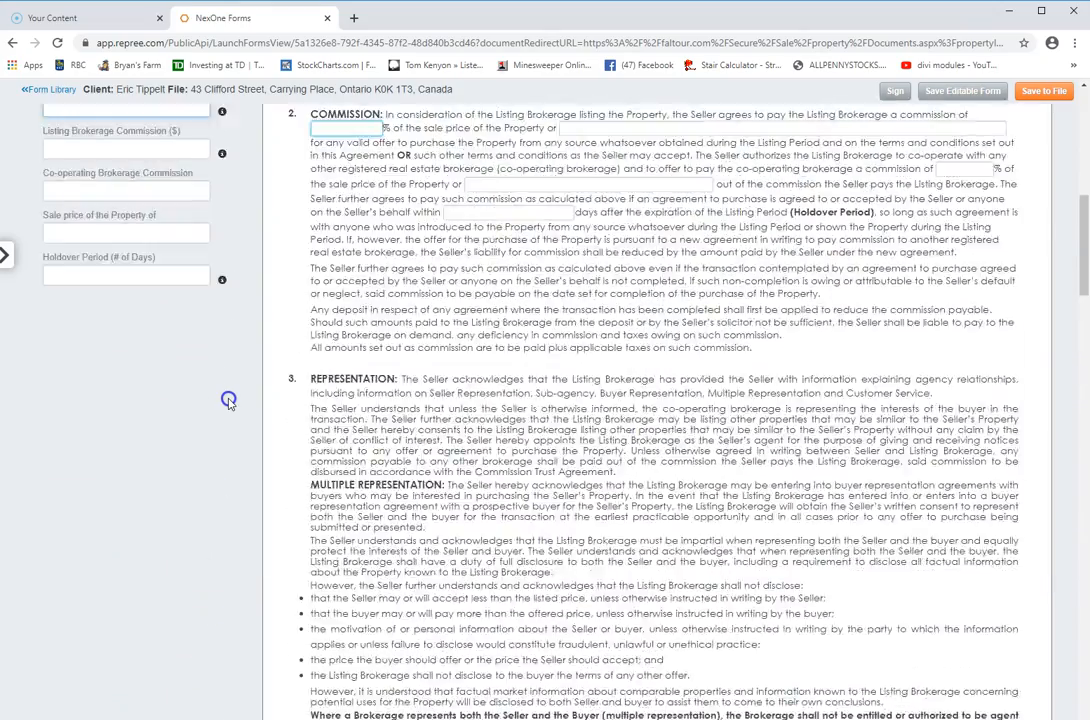
scroll(228, 400, "up", 10)
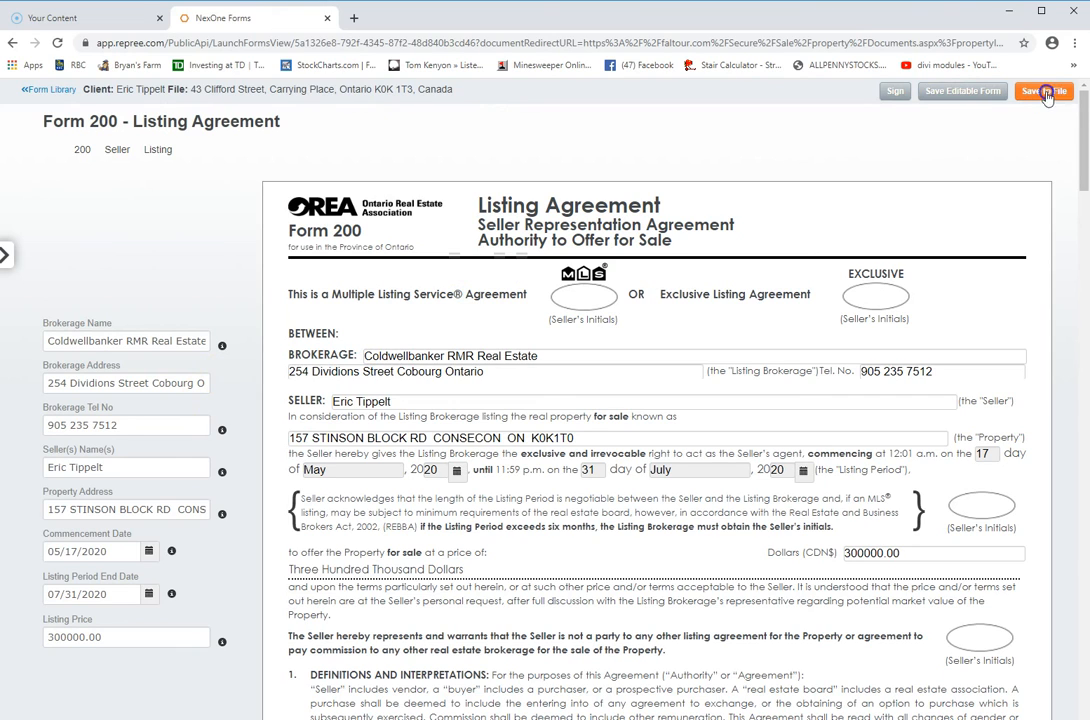
Save the filled Form 200 and Form 810 as PDFs to the listing's Working zone
left_click(969, 95)
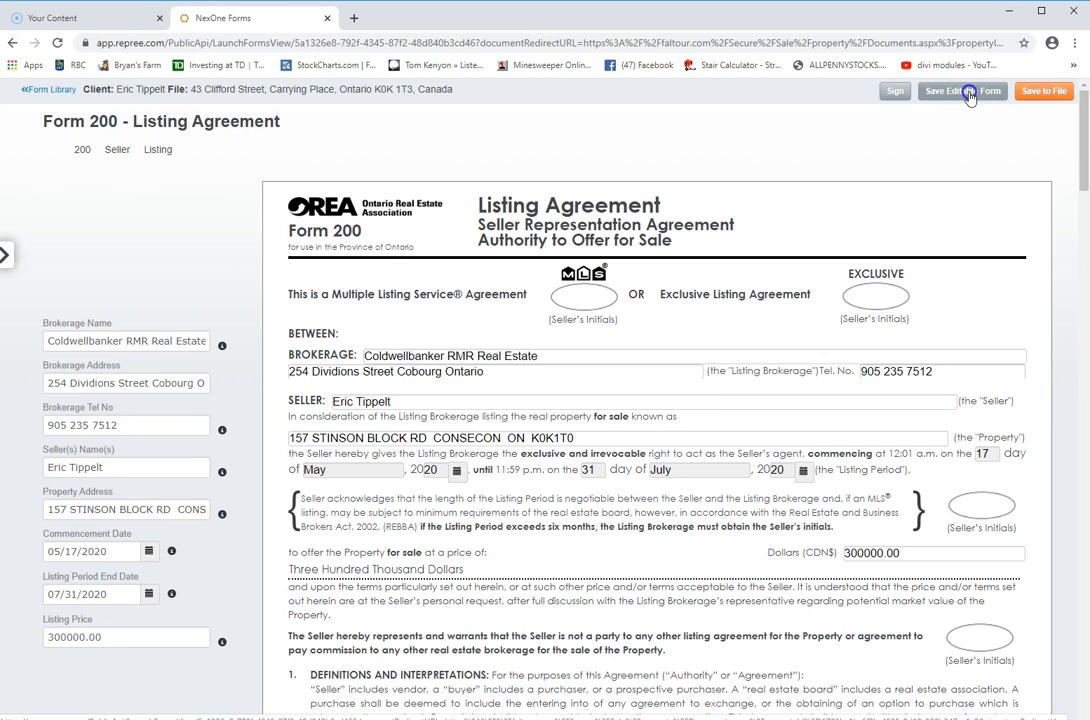
left_click(1041, 95)
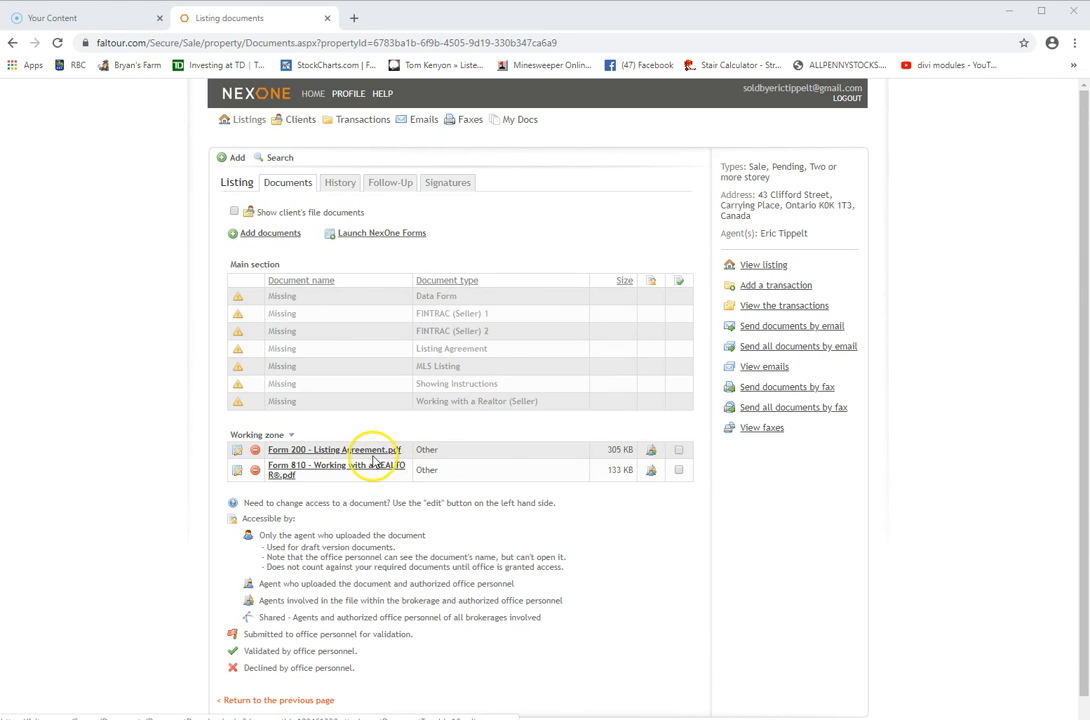
Review the filled 3-page 'Form 200 - Listing Agreement.pdf', then return to the Listing documents page
left_click(369, 451)
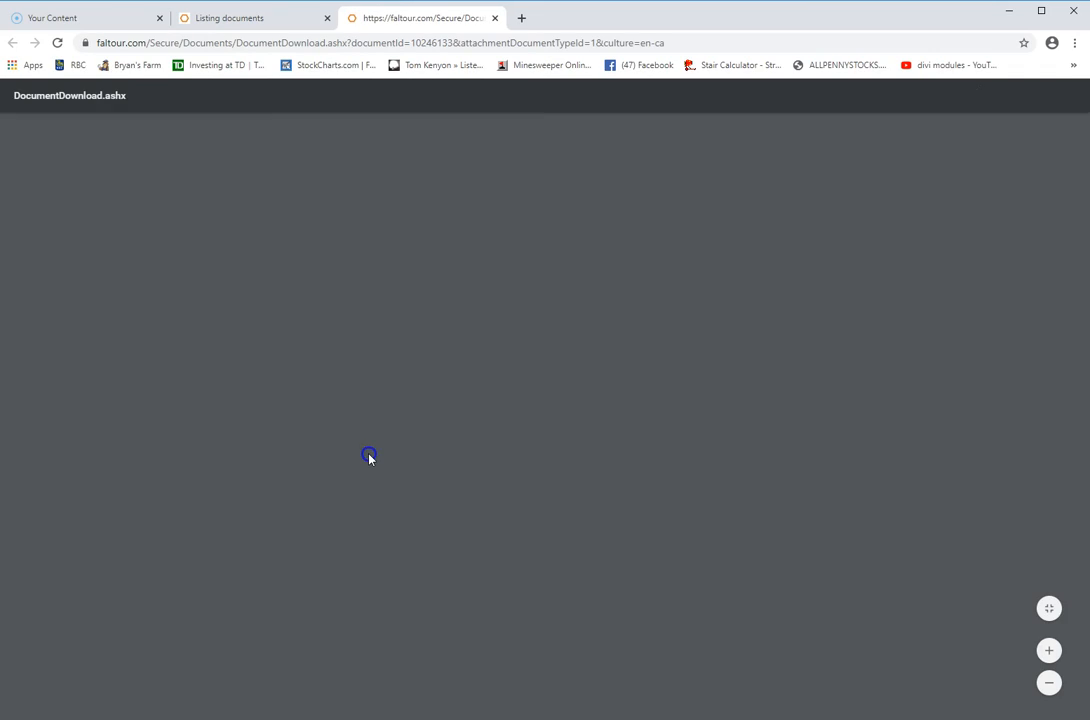
scroll(413, 394, "down", 10)
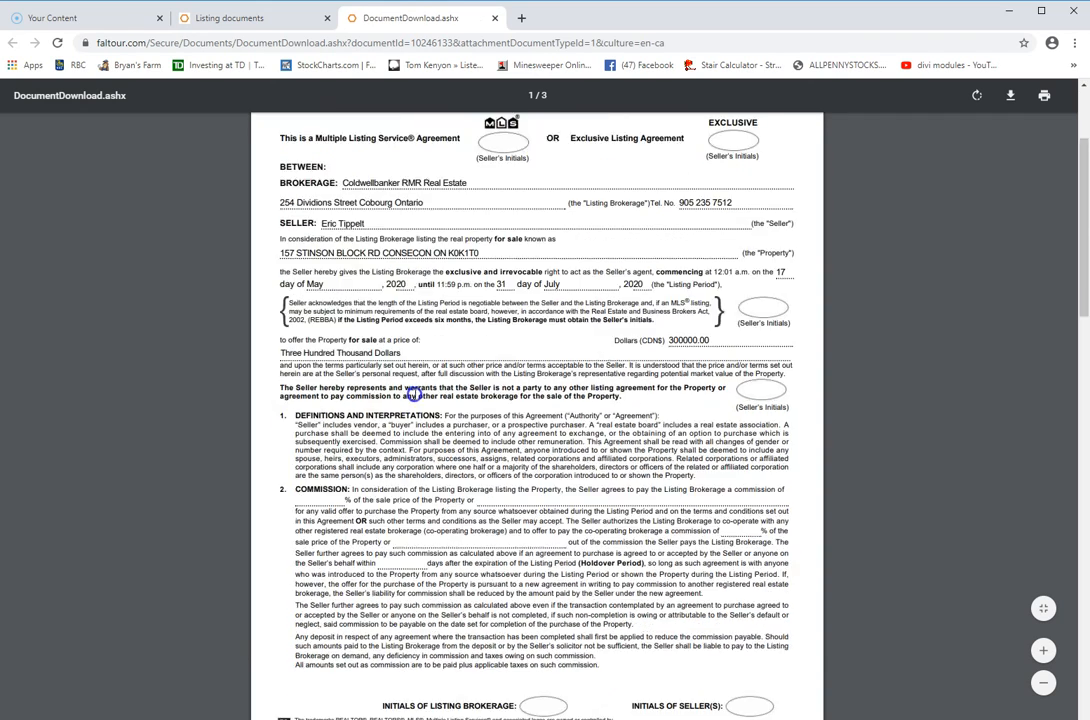
scroll(413, 394, "down", 5)
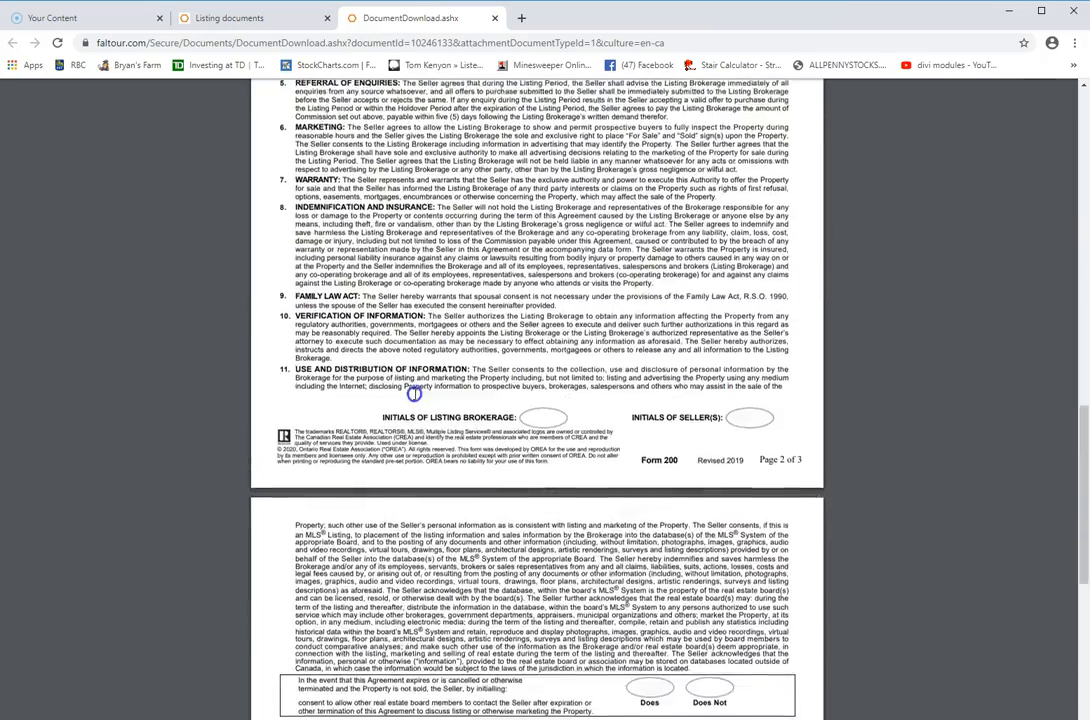
scroll(413, 394, "up", 12)
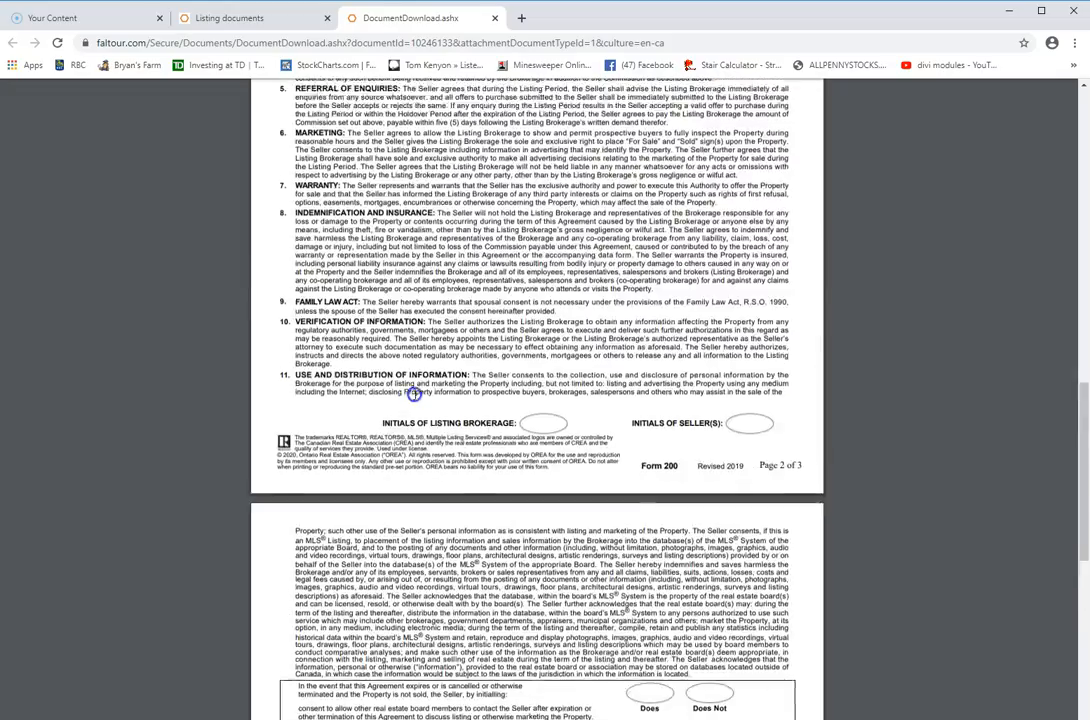
scroll(413, 394, "up", 3)
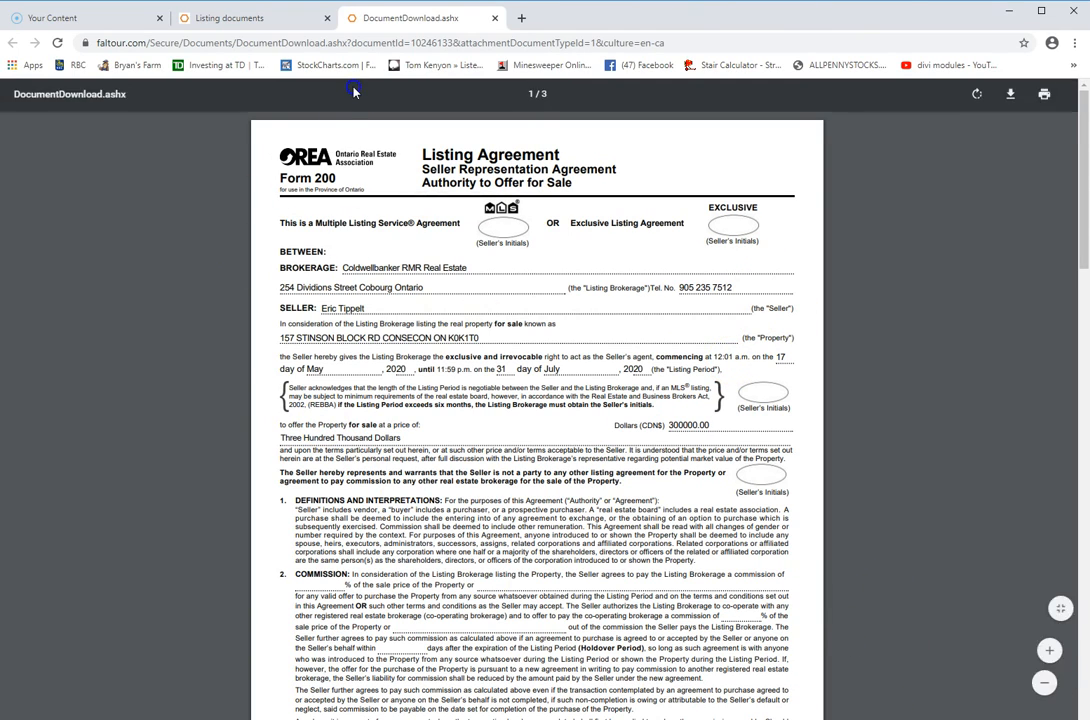
left_click(289, 20)
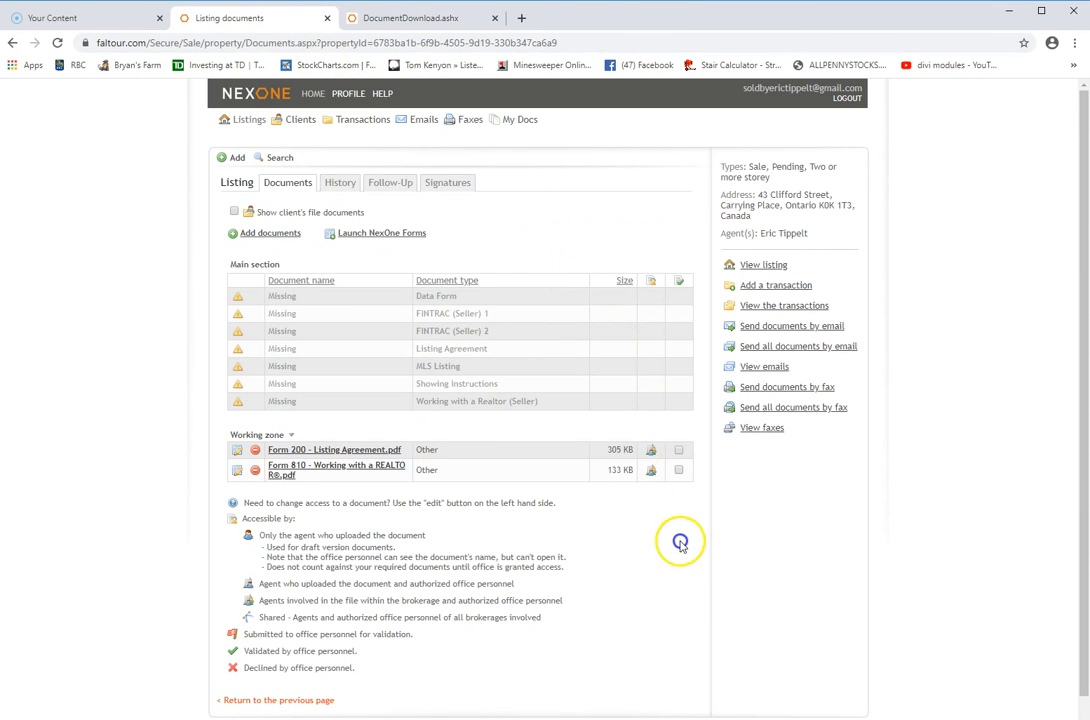
scroll(677, 548, "down", 1)
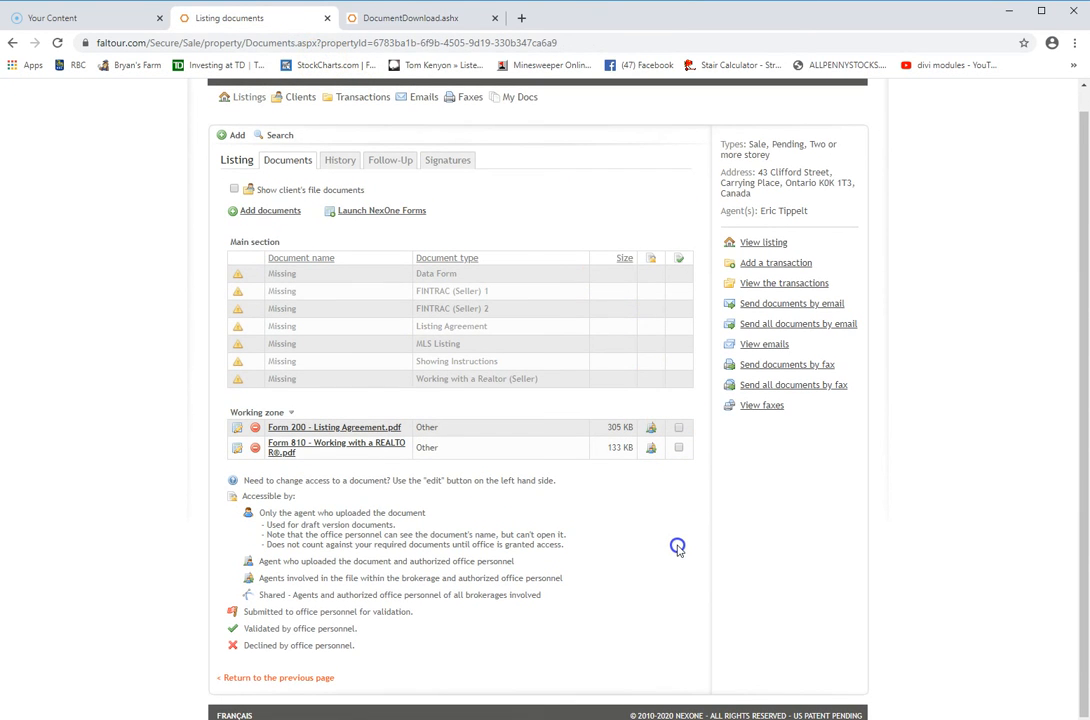
scroll(677, 548, "up", 1)
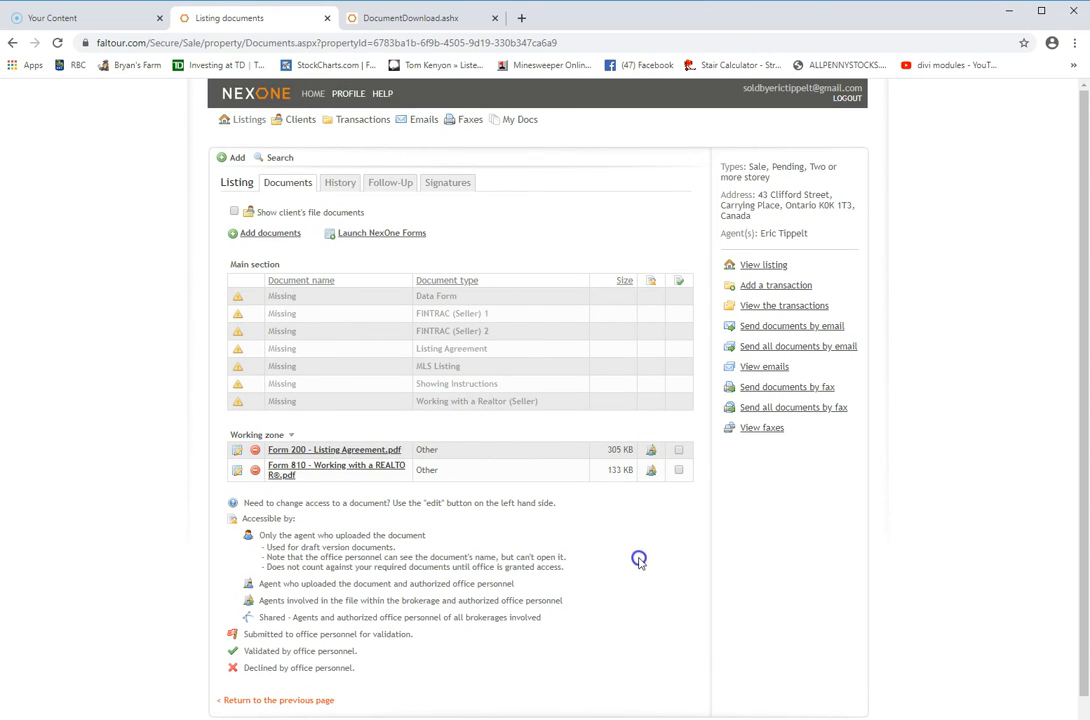
left_click(397, 261)
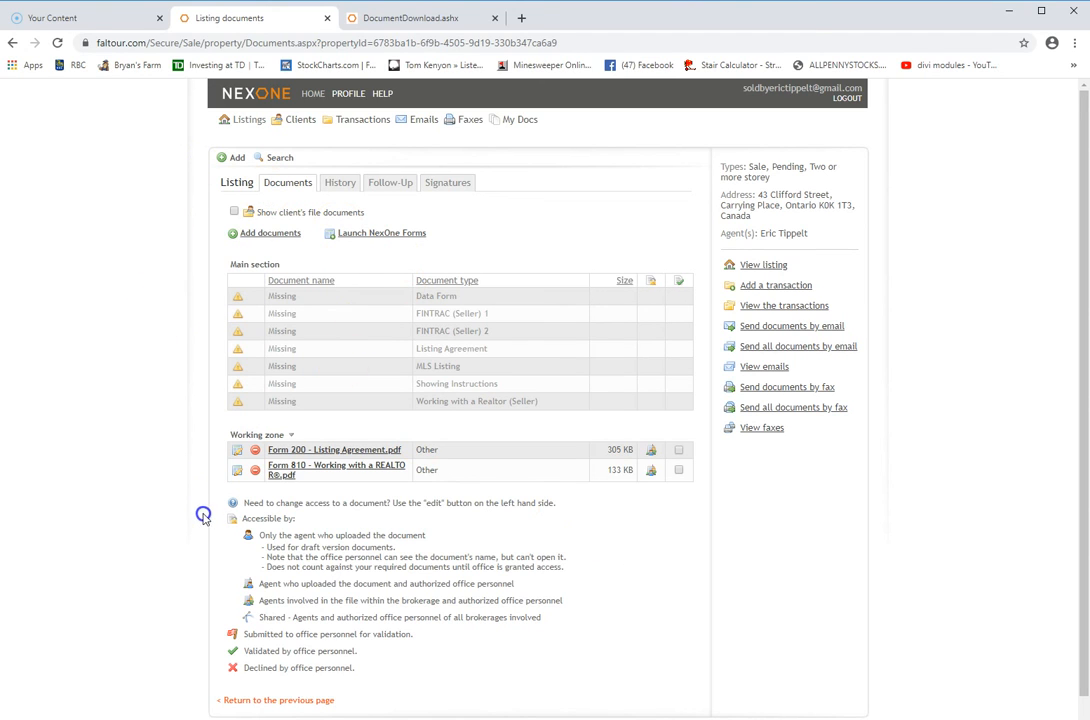